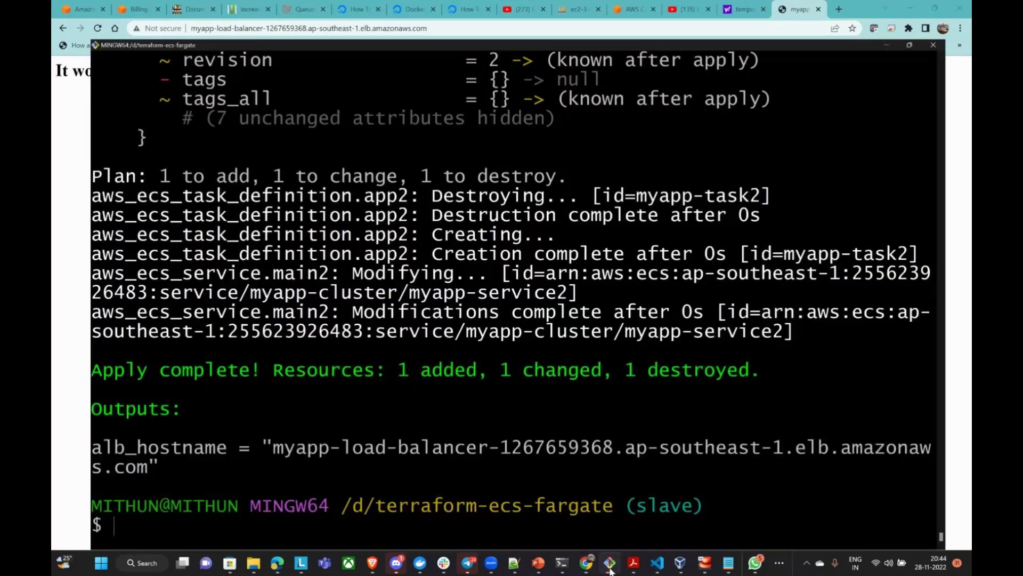
{"action": "key", "text": "super+Up"}
{"action": "type", "text": "terraform plan"}
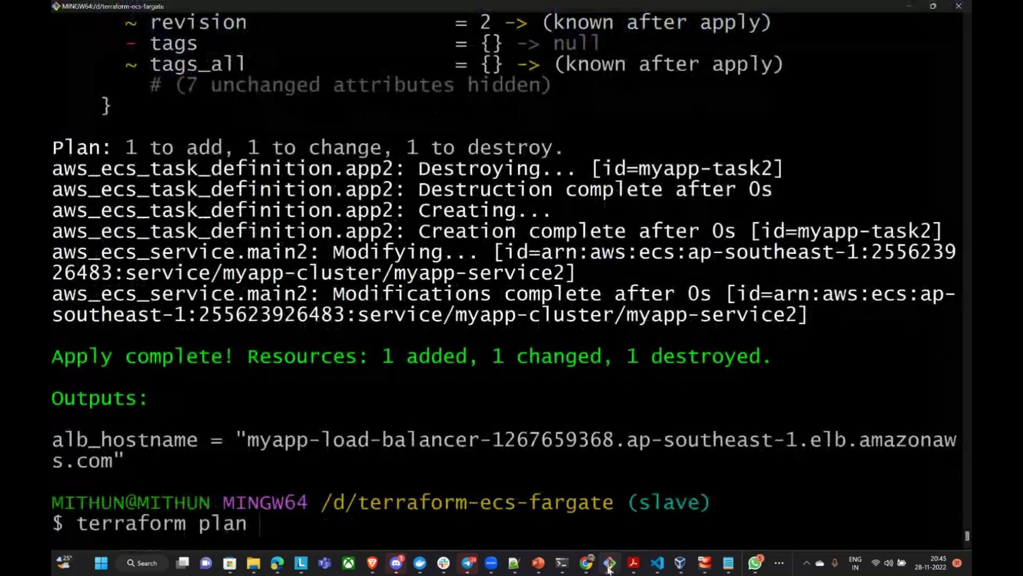
{"action": "key", "text": "Up"}
{"action": "left_click", "coordinate": [610, 570]}
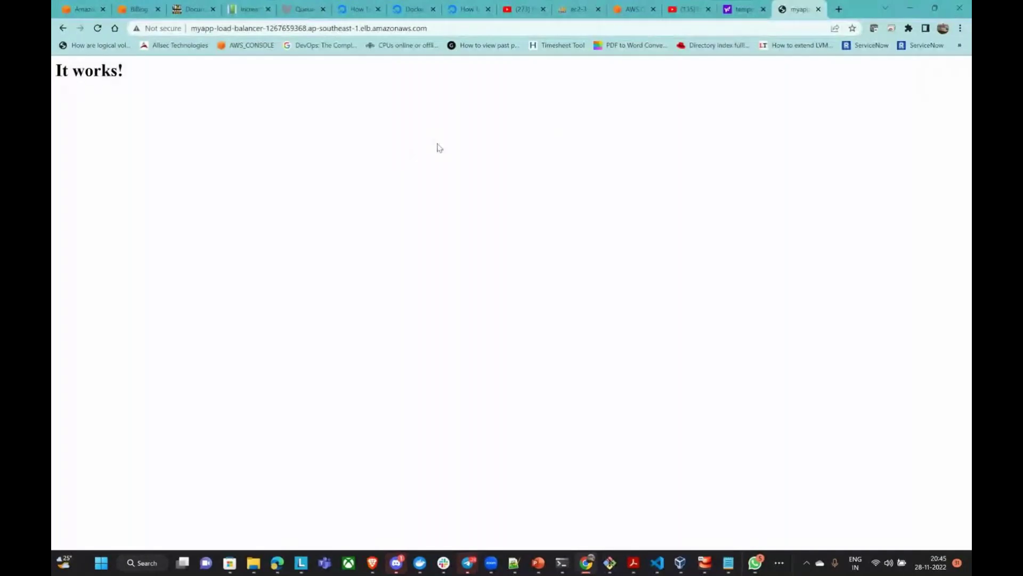
Switch to the AWS console in the browser and open the EC2 dashboard
{"action": "left_click", "coordinate": [64, 9]}
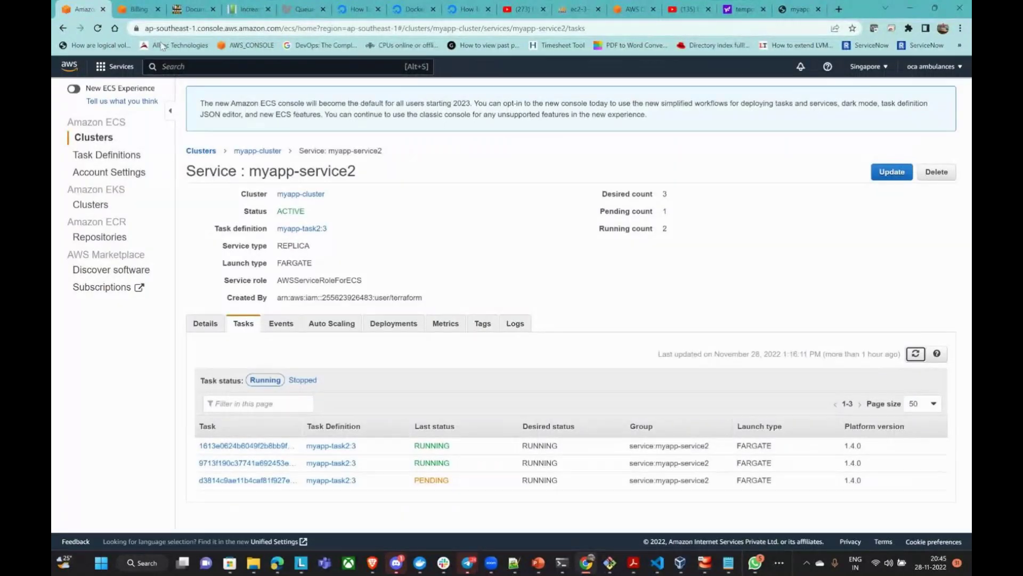
{"action": "left_click", "coordinate": [115, 66]}
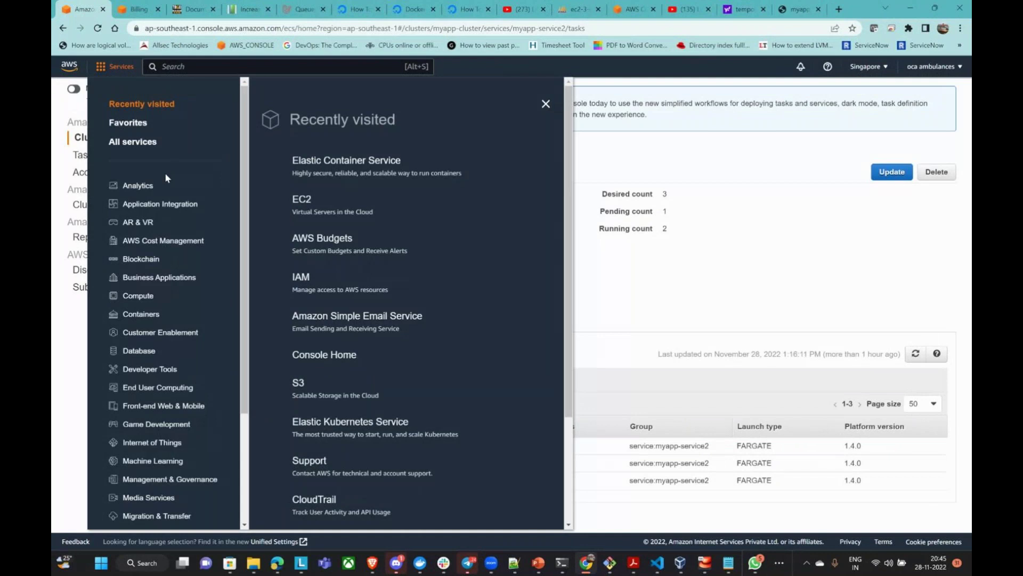
{"action": "left_click", "coordinate": [305, 200]}
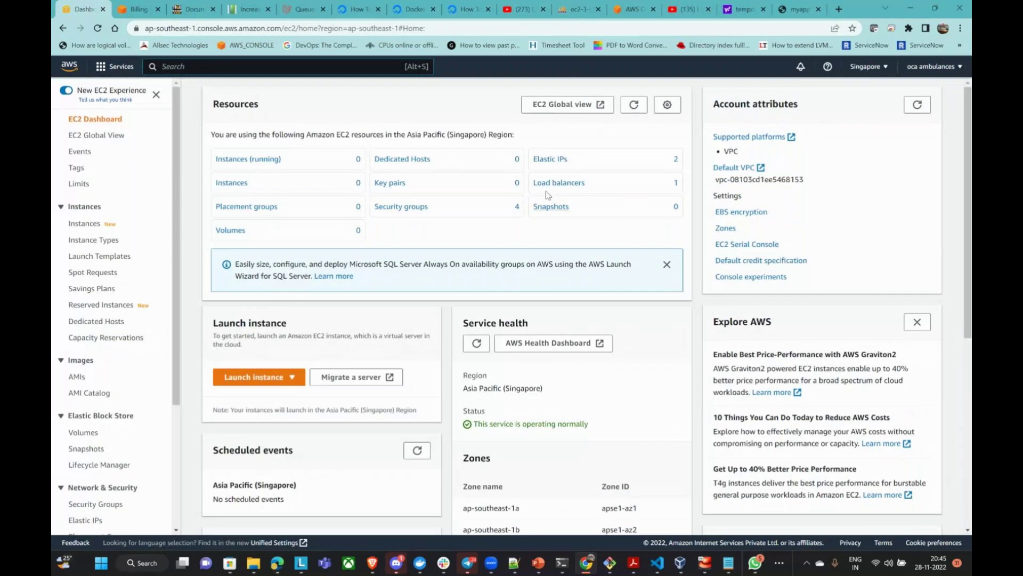
Examine the list of AWS regions offered for the account and the EC2 dashboard's resource overview
{"action": "left_click", "coordinate": [870, 71]}
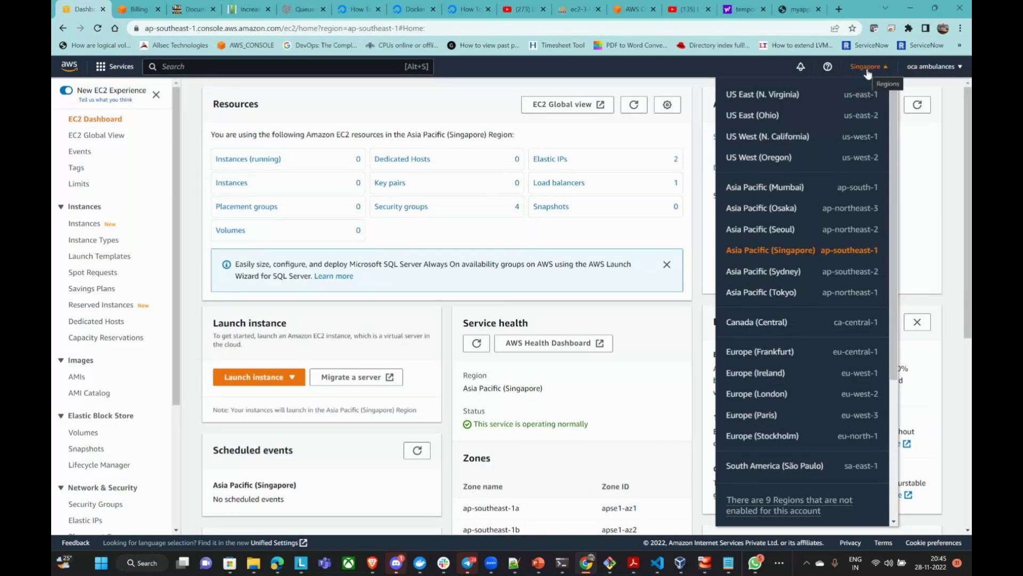
{"action": "left_click", "coordinate": [944, 74]}
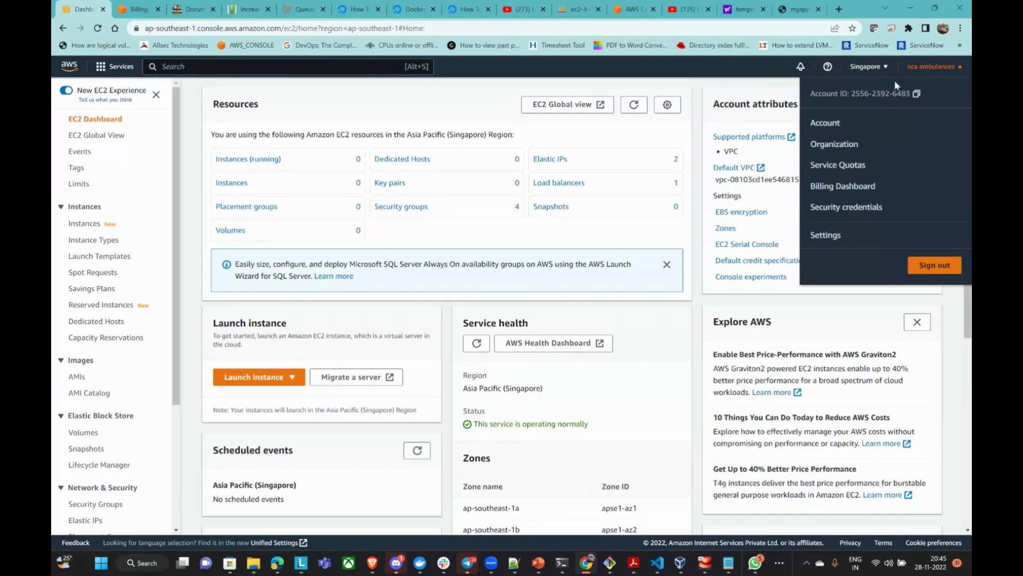
{"action": "left_click", "coordinate": [884, 71]}
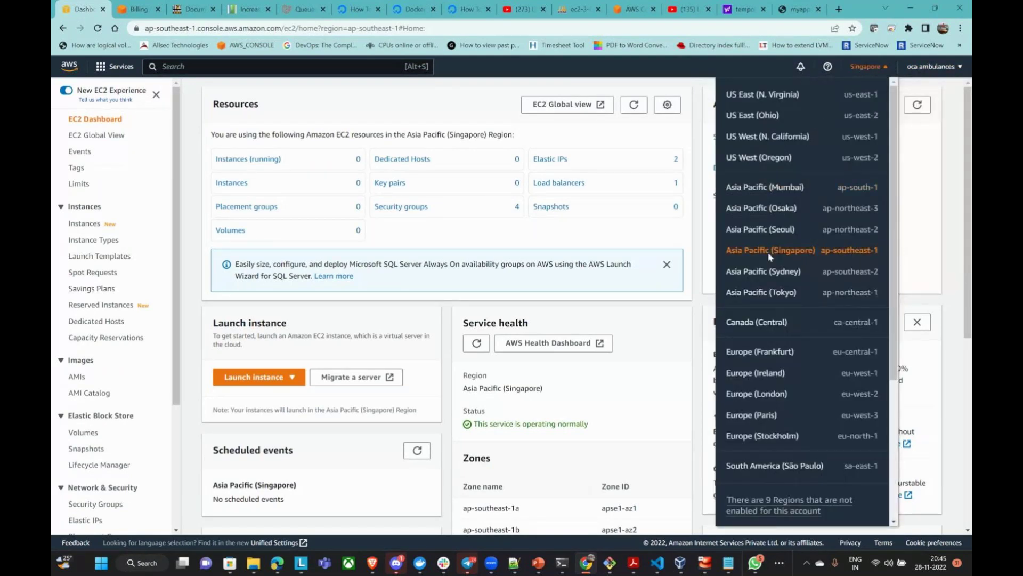
{"action": "scroll", "coordinate": [776, 196], "scroll_direction": "down", "scroll_amount": 2}
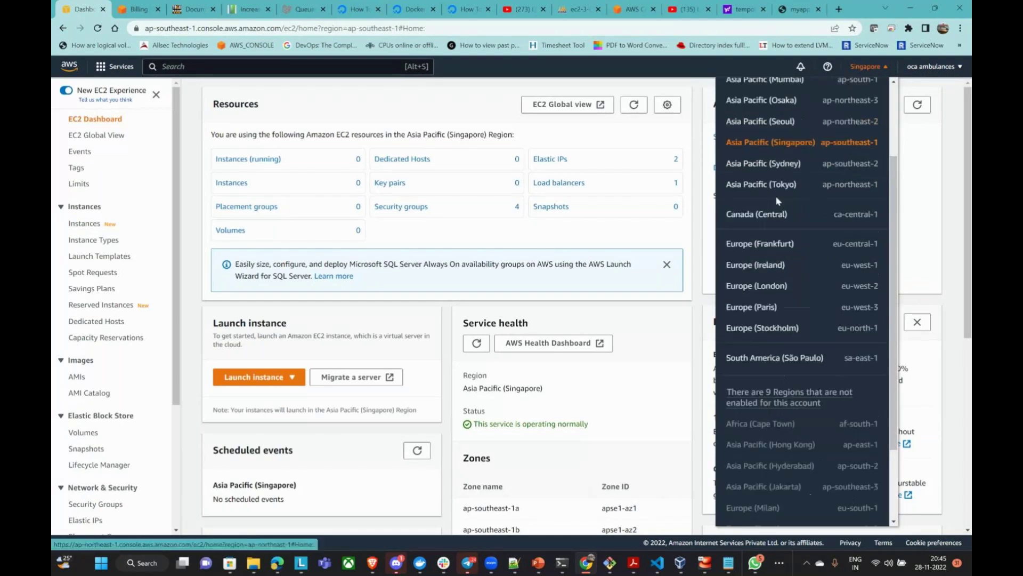
{"action": "scroll", "coordinate": [795, 190], "scroll_direction": "down", "scroll_amount": 2}
{"action": "scroll", "coordinate": [783, 315], "scroll_direction": "up", "scroll_amount": 5}
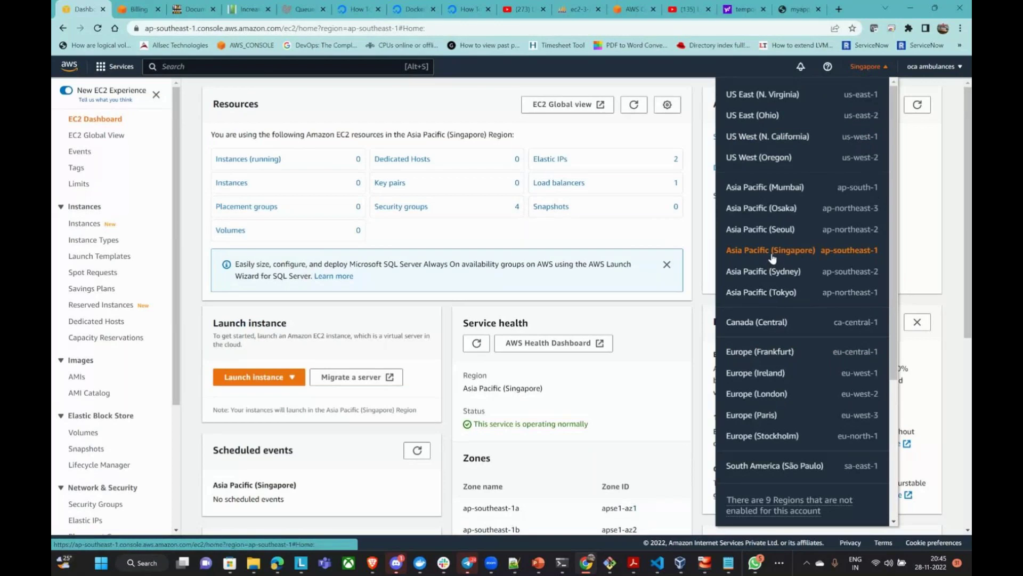
{"action": "left_click", "coordinate": [928, 208]}
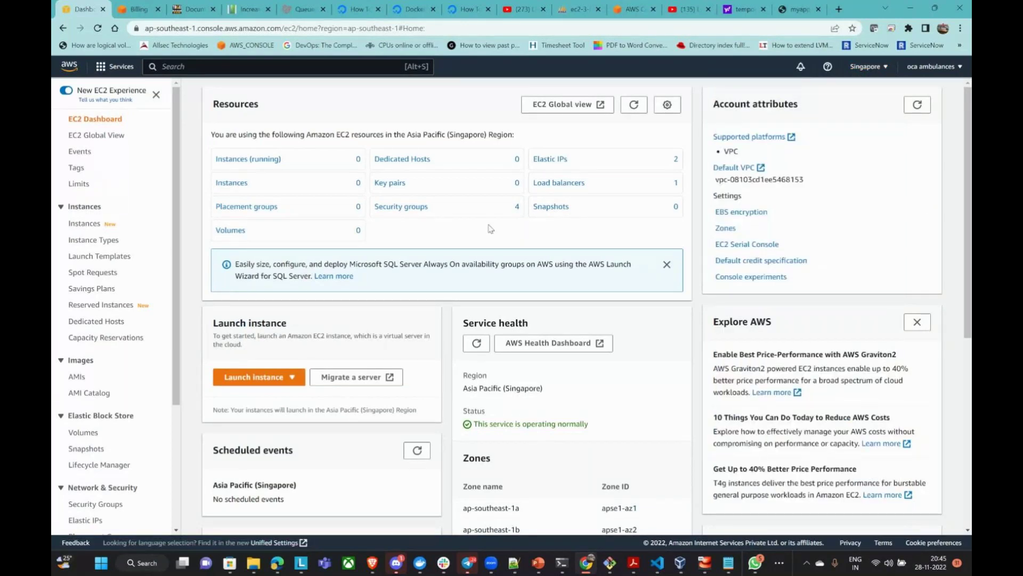
{"action": "scroll", "coordinate": [149, 313], "scroll_direction": "down", "scroll_amount": 3}
{"action": "scroll", "coordinate": [149, 314], "scroll_direction": "up", "scroll_amount": 3}
Search the AWS services for vpc, open the VPC service and show the list of existing VPCs
{"action": "left_click", "coordinate": [217, 66]}
{"action": "type", "text": "vpc"}
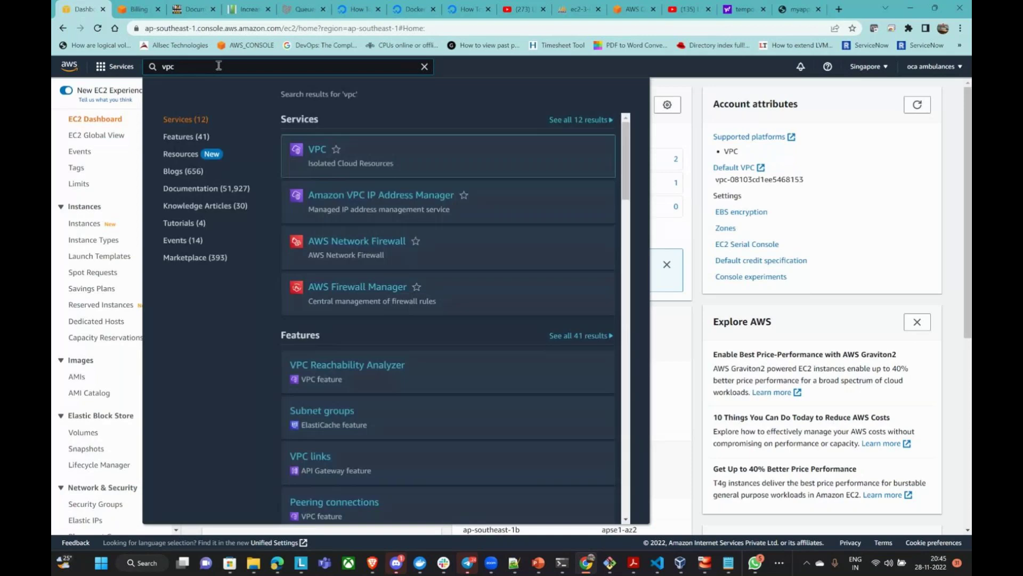
{"action": "left_click", "coordinate": [320, 151]}
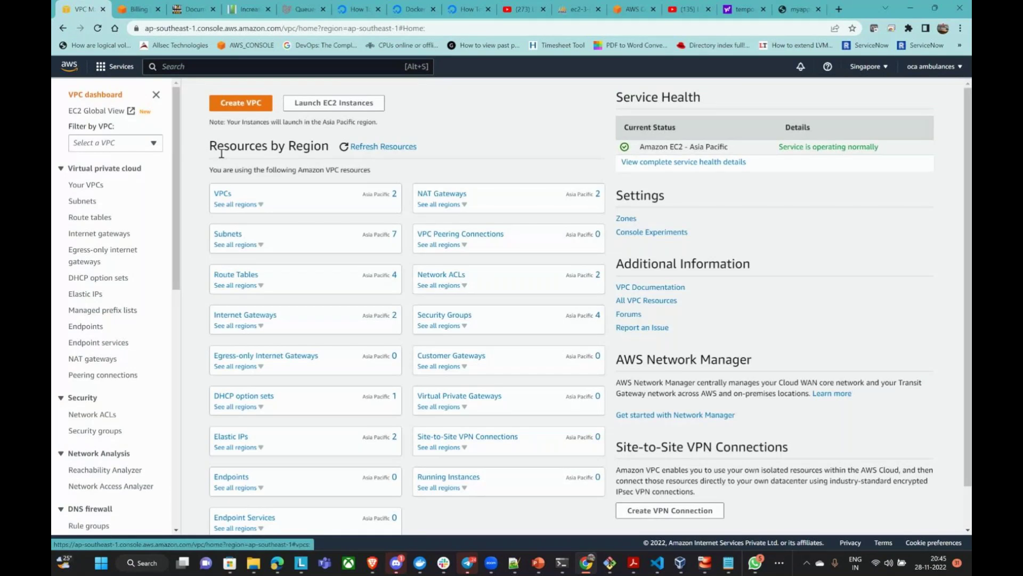
{"action": "left_click", "coordinate": [223, 194]}
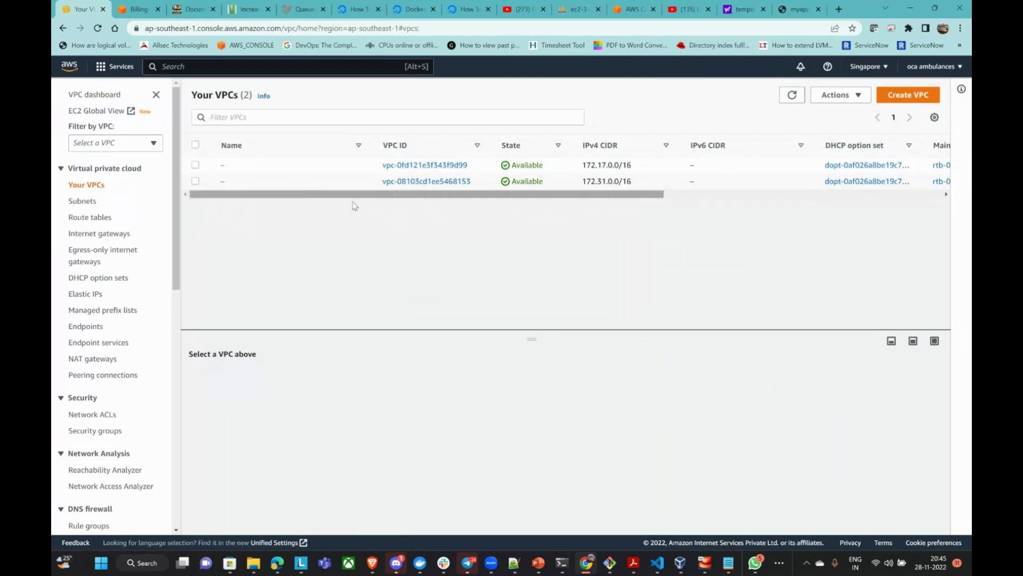
{"action": "scroll", "coordinate": [603, 206], "scroll_direction": "right", "scroll_amount": 1}
{"action": "scroll", "coordinate": [603, 207], "scroll_direction": "left", "scroll_amount": 1}
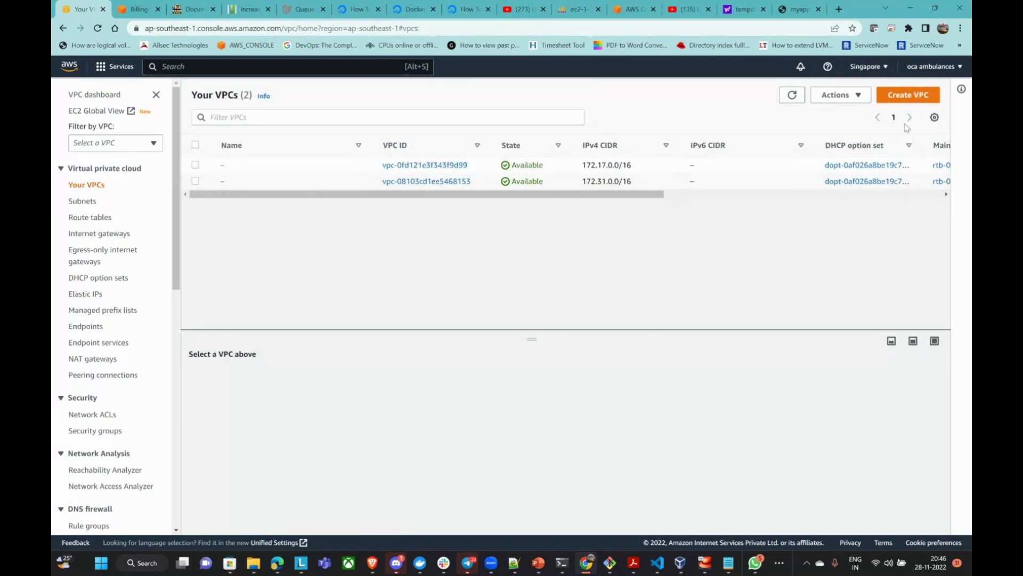
Start creating a new VPC and set its name tag to My_VPC_1
{"action": "left_click", "coordinate": [915, 100]}
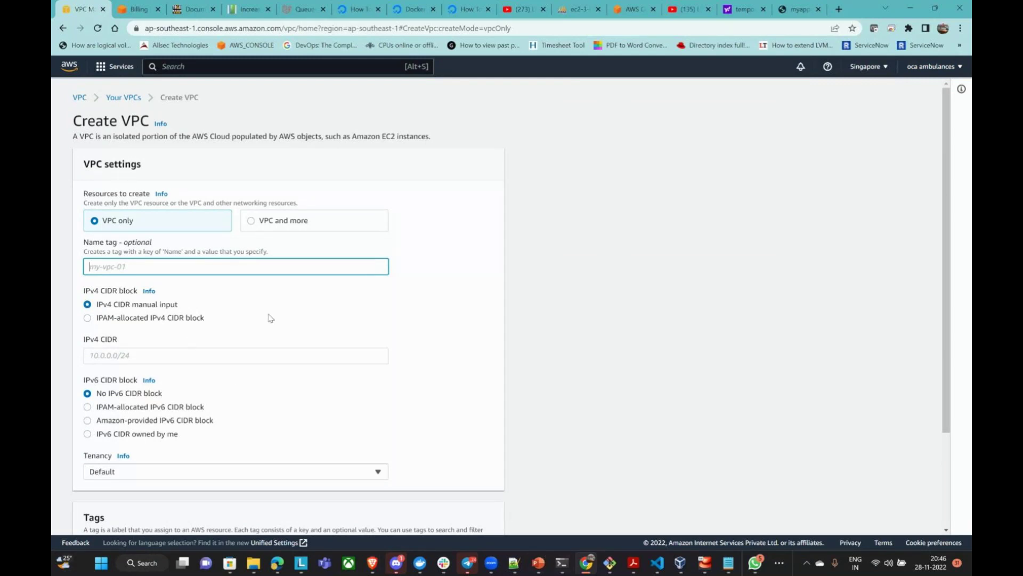
{"action": "left_click", "coordinate": [194, 265]}
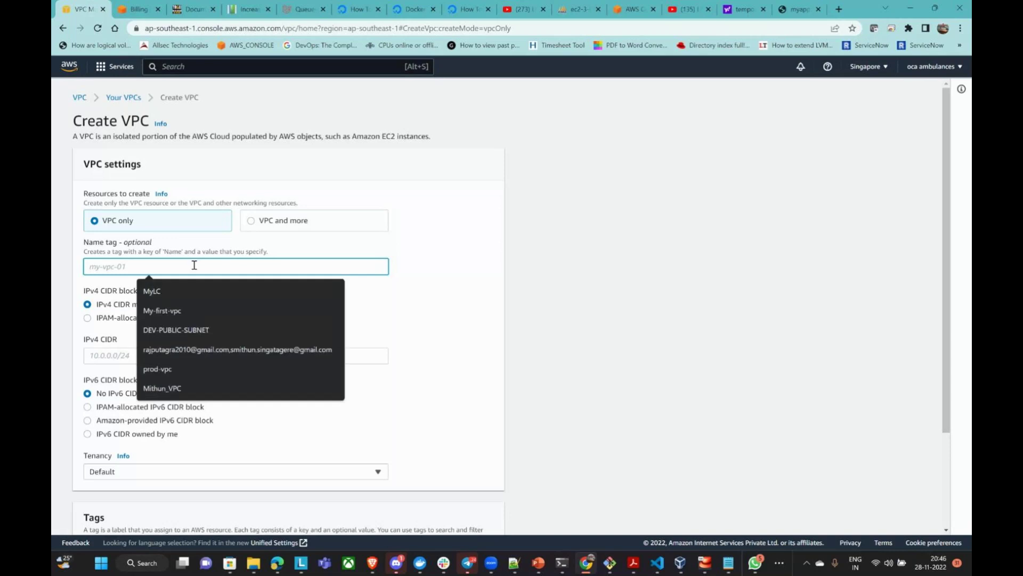
{"action": "type", "text": "M"}
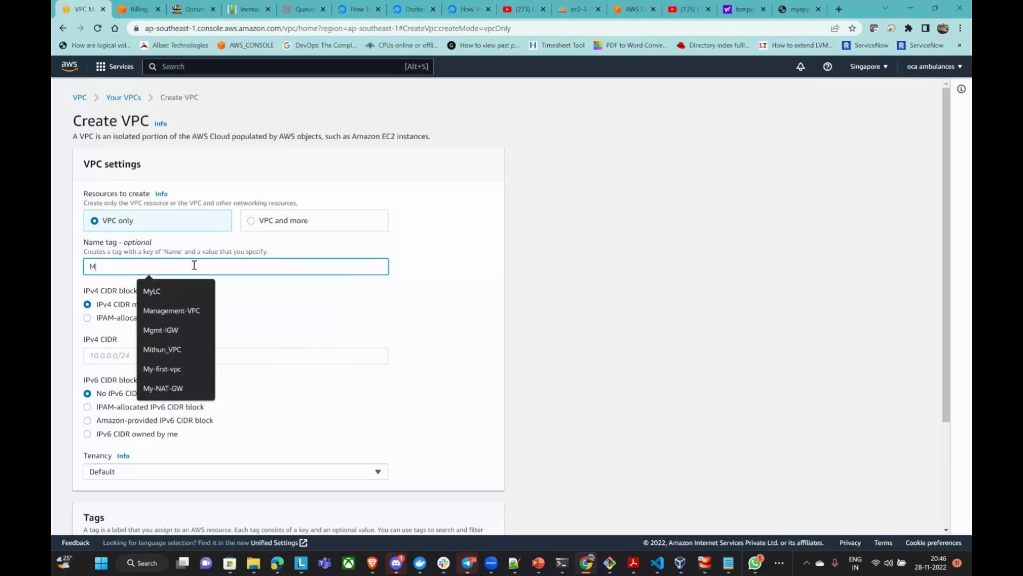
{"action": "type", "text": "y_"}
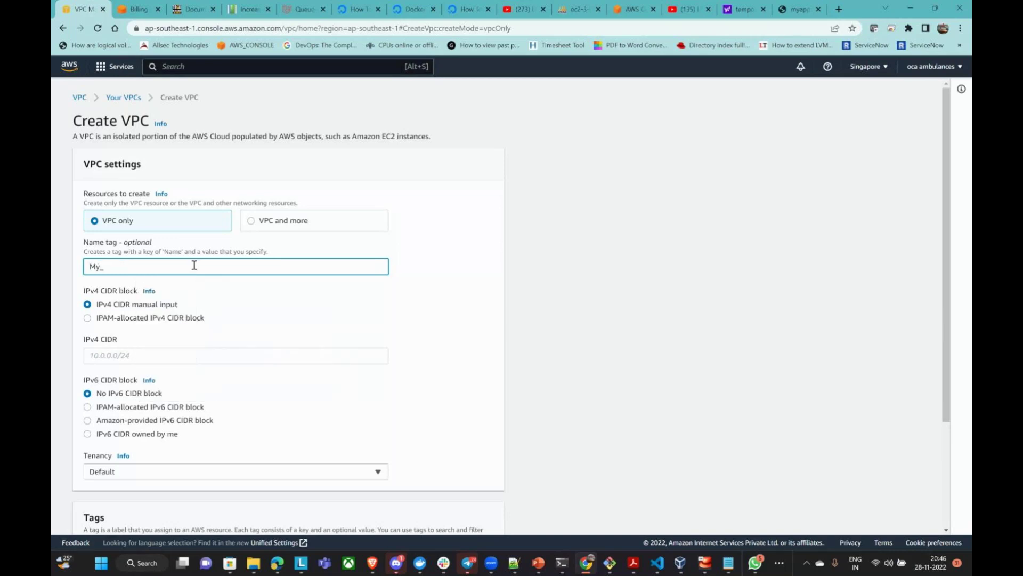
{"action": "type", "text": "VPC_1"}
{"action": "left_click", "coordinate": [509, 289]}
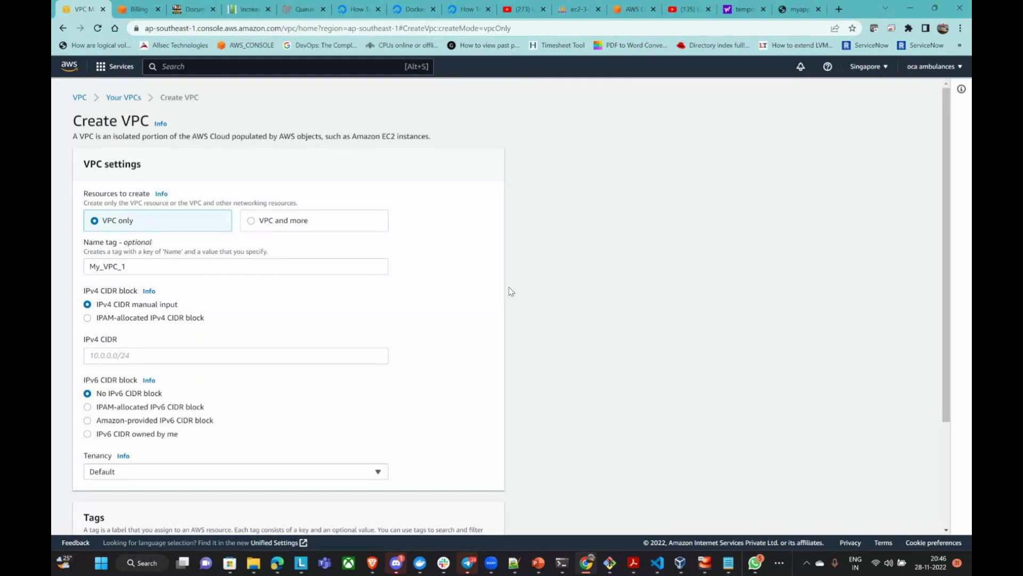
Set the new VPC's IPv4 CIDR to 10.0.0.0/20
{"action": "scroll", "coordinate": [510, 291], "scroll_direction": "down", "scroll_amount": 1}
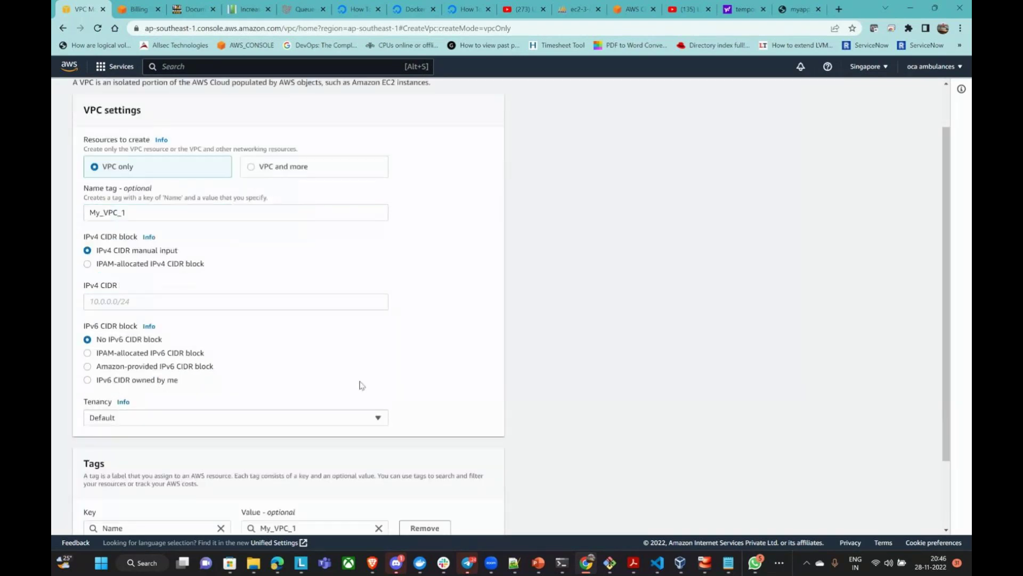
{"action": "left_click", "coordinate": [153, 301]}
{"action": "type", "text": "10."}
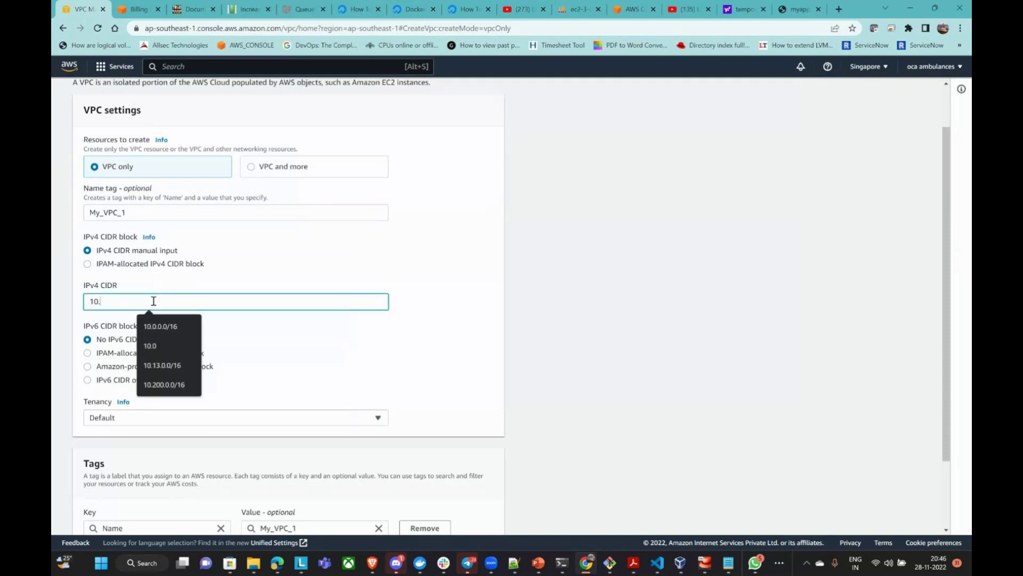
{"action": "type", "text": "0.0.0/20"}
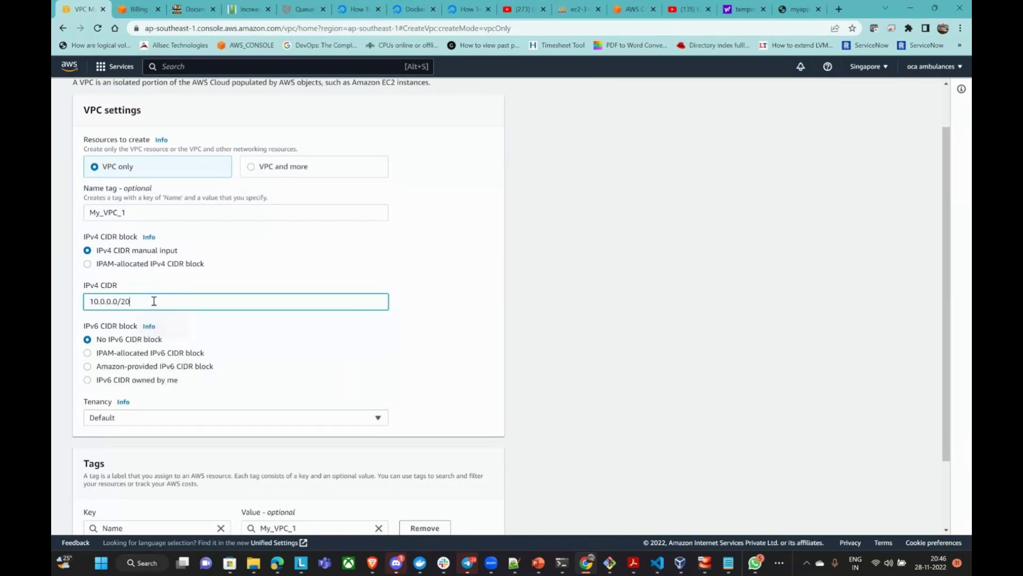
{"action": "left_click", "coordinate": [542, 315]}
Create the VPC, keeping no IPv6 CIDR block and Default tenancy
{"action": "scroll", "coordinate": [545, 312], "scroll_direction": "down", "scroll_amount": 2}
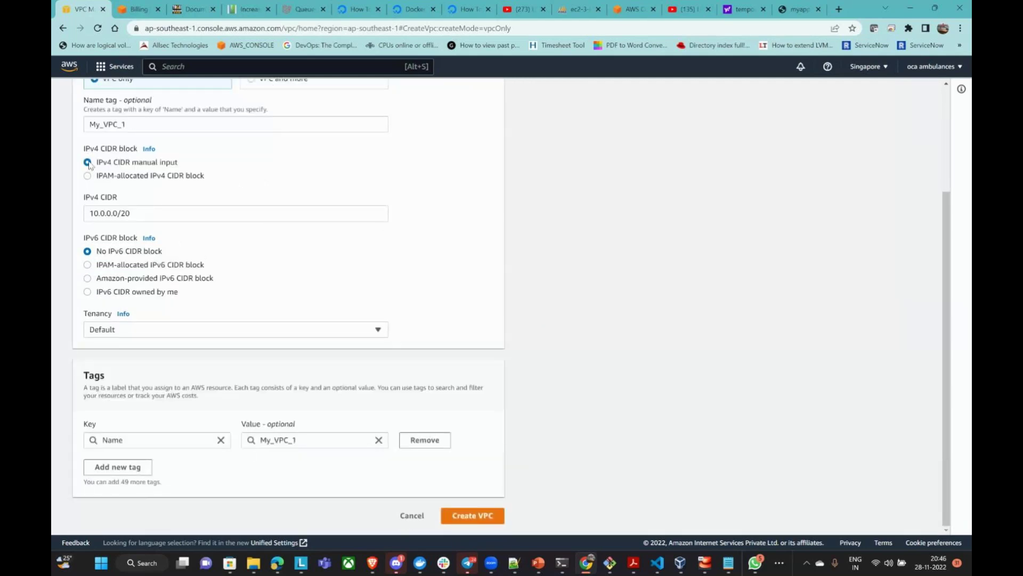
{"action": "left_click_drag", "start_coordinate": [84, 238], "coordinate": [101, 241]}
{"action": "left_click", "coordinate": [101, 243]}
{"action": "left_click", "coordinate": [366, 329]}
{"action": "left_click", "coordinate": [366, 329]}
{"action": "left_click", "coordinate": [470, 516]}
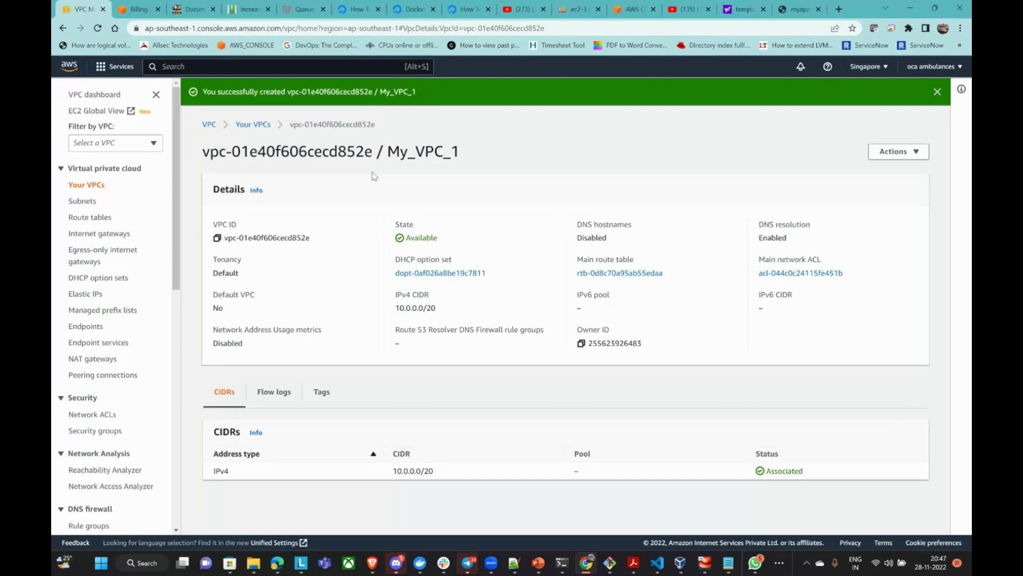
Check the state of My_VPC_1, view its DHCP option set and return to the VPC details
{"action": "left_click_drag", "start_coordinate": [403, 238], "coordinate": [440, 241]}
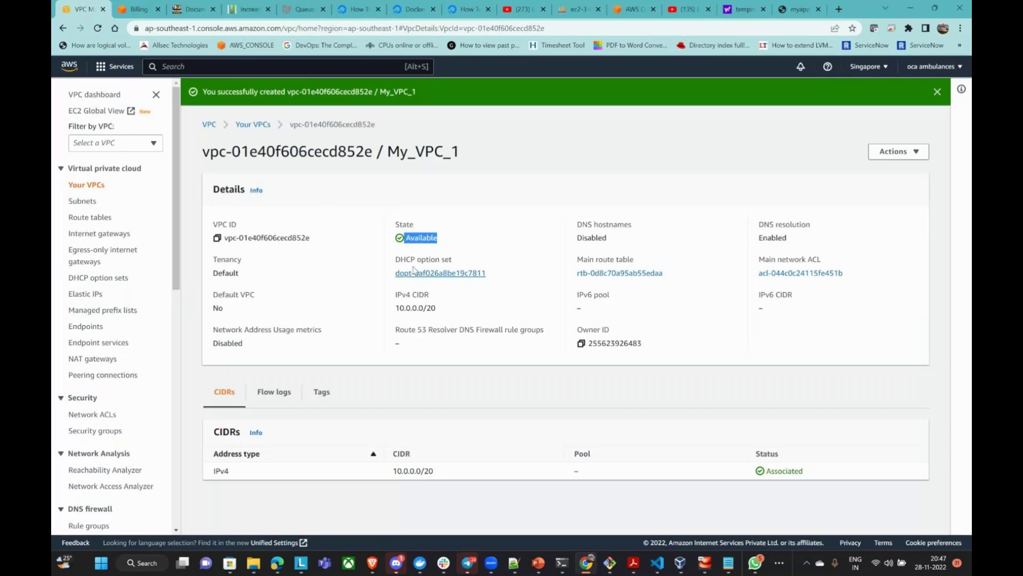
{"action": "left_click_drag", "start_coordinate": [395, 260], "coordinate": [461, 267]}
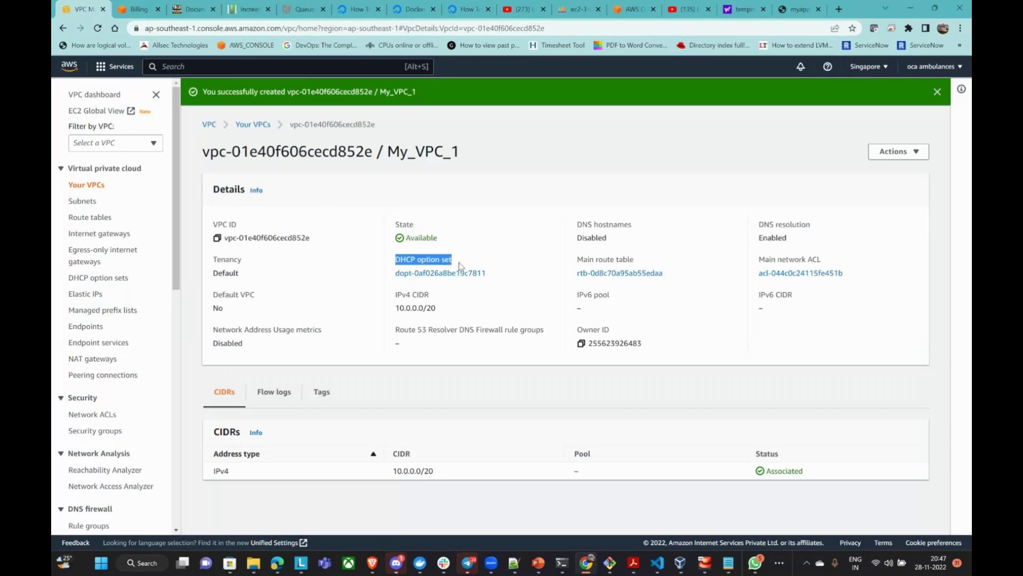
{"action": "left_click", "coordinate": [439, 278]}
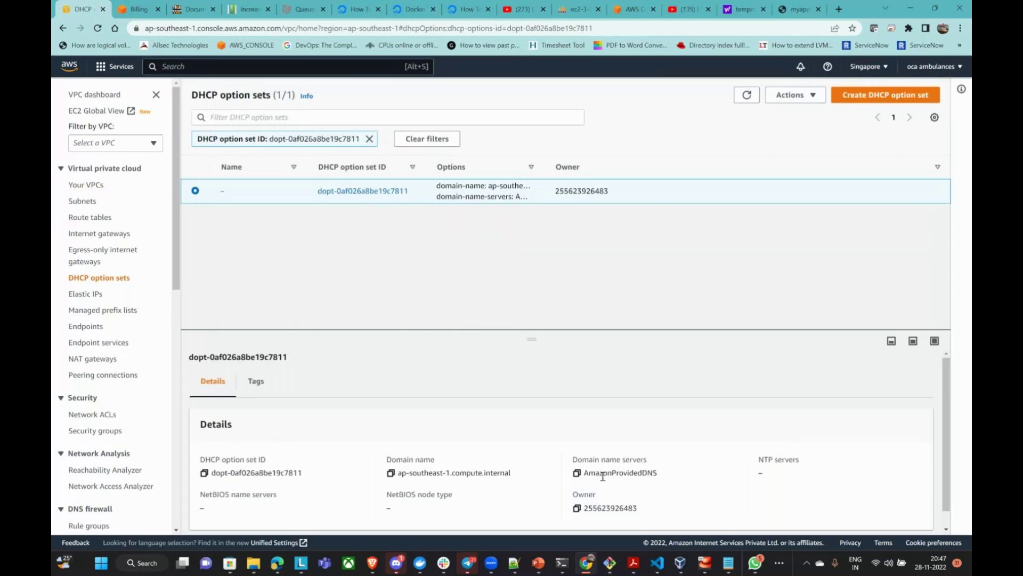
{"action": "left_click", "coordinate": [63, 29]}
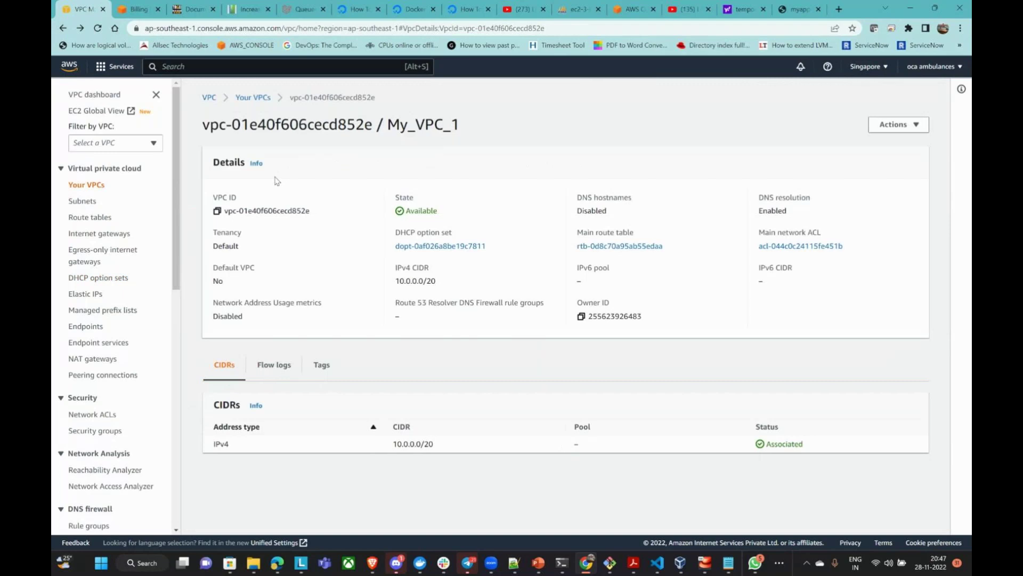
Open the main route table of My_VPC_1 and examine the destination and target of its routes
{"action": "left_click", "coordinate": [599, 246]}
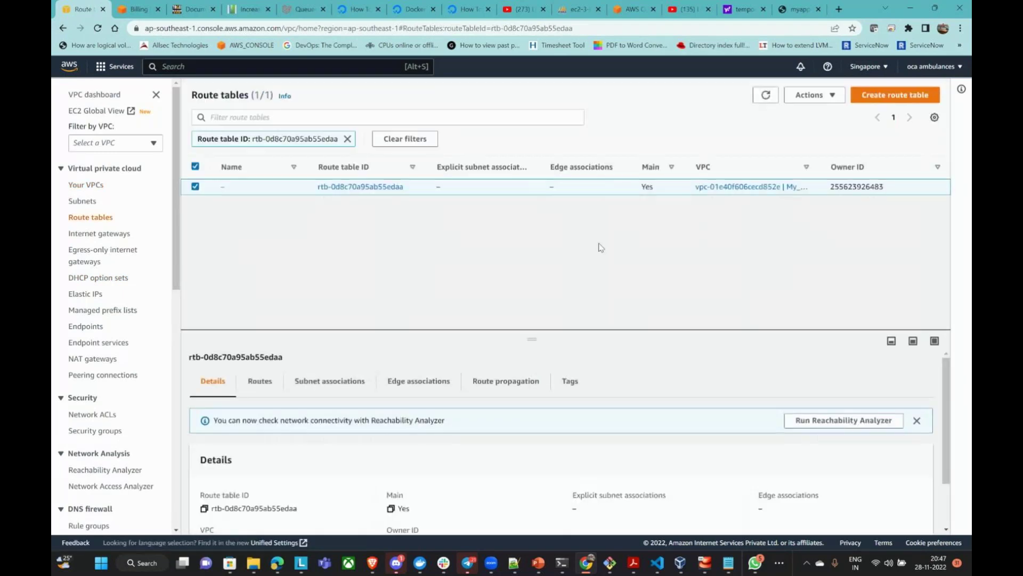
{"action": "left_click", "coordinate": [260, 381]}
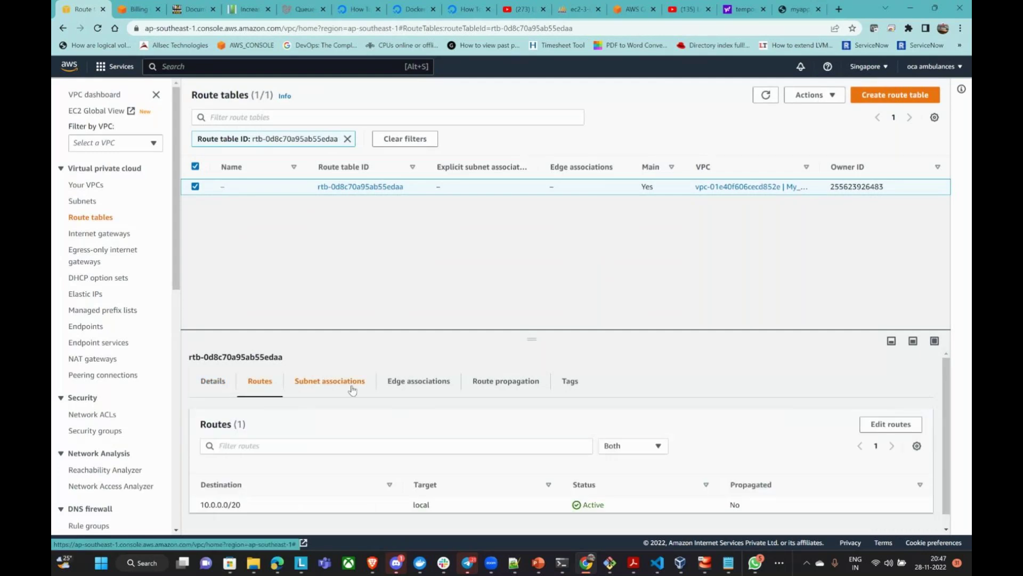
{"action": "scroll", "coordinate": [265, 459], "scroll_direction": "down", "scroll_amount": 1}
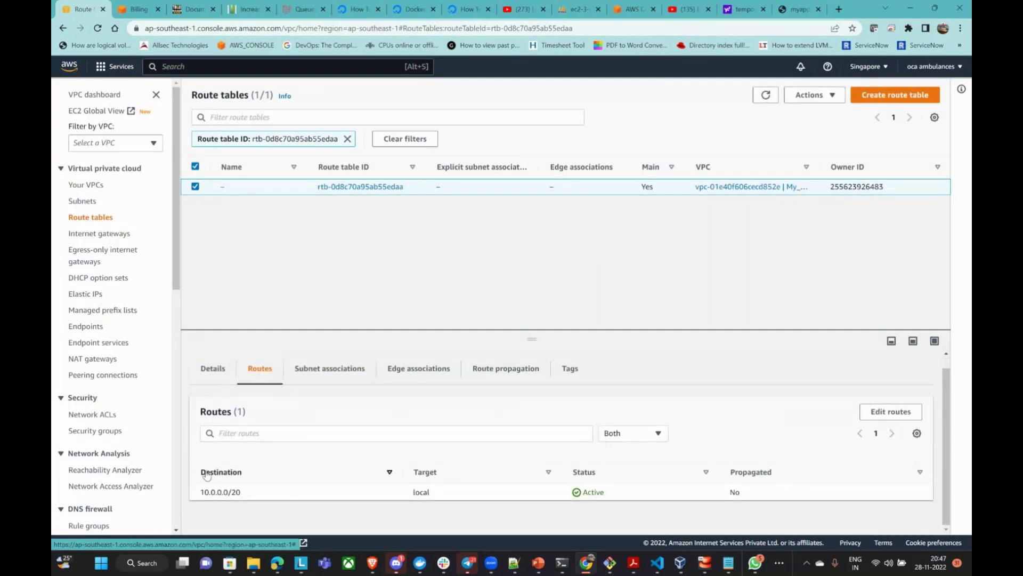
{"action": "left_click_drag", "start_coordinate": [205, 474], "coordinate": [348, 469]}
{"action": "double_click", "coordinate": [421, 472]}
Switch to the AWS DEVOPS NOVEMBER diagram and check the Destination and Target headings of its route table
{"action": "left_click", "coordinate": [276, 562]}
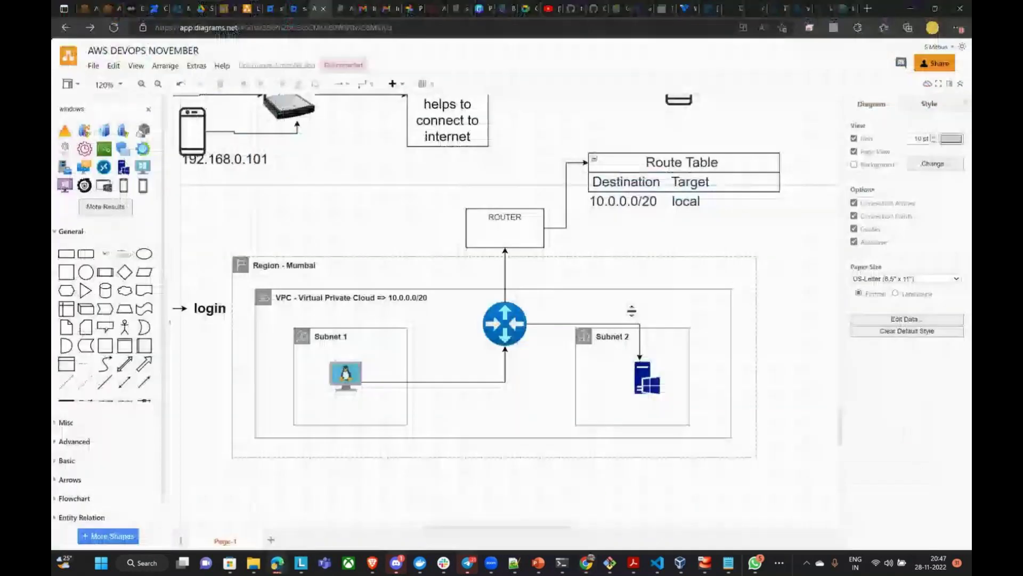
{"action": "double_click", "coordinate": [628, 181]}
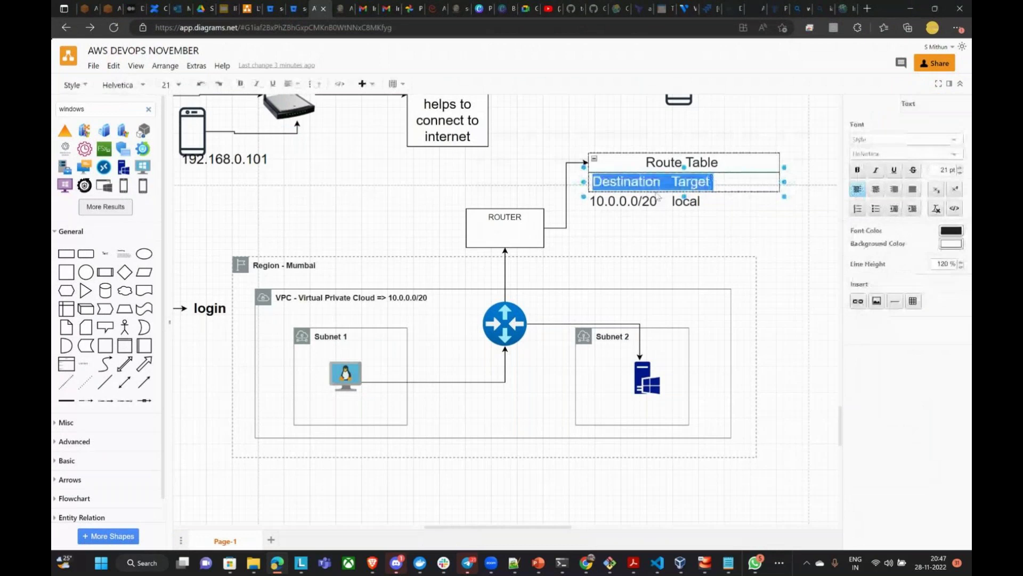
{"action": "left_click", "coordinate": [371, 568]}
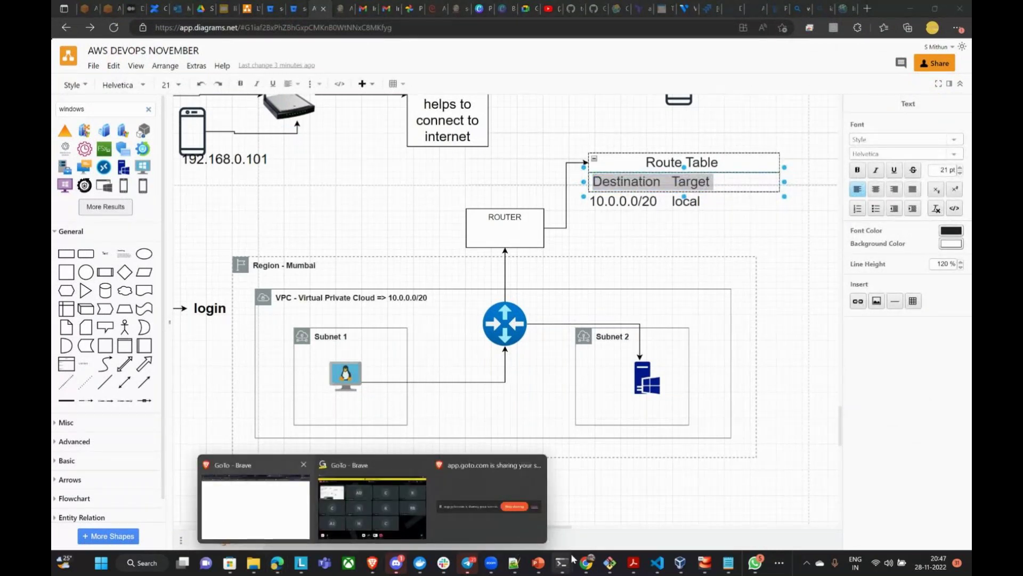
Switch back to the AWS console and examine the route table's ID and the VPC it belongs to
{"action": "left_click", "coordinate": [586, 563]}
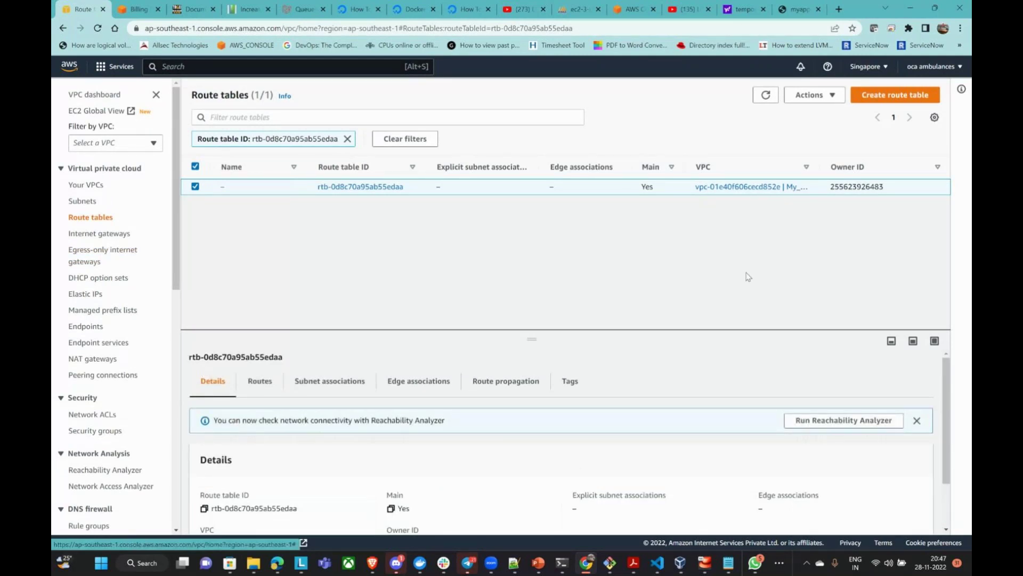
{"action": "scroll", "coordinate": [701, 368], "scroll_direction": "down", "scroll_amount": 1}
{"action": "scroll", "coordinate": [693, 413], "scroll_direction": "up", "scroll_amount": 1}
{"action": "left_click_drag", "start_coordinate": [372, 174], "coordinate": [328, 199]}
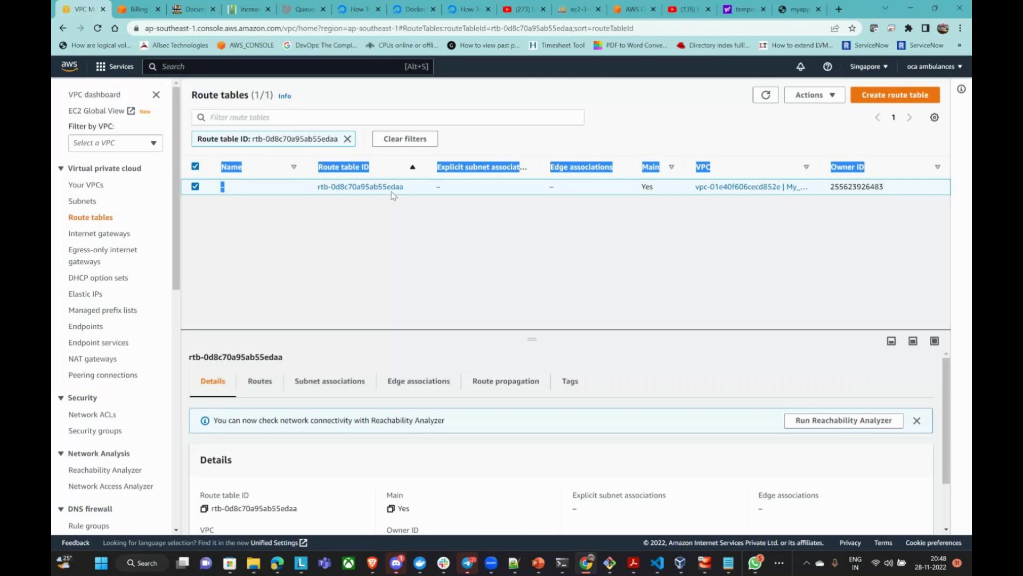
{"action": "left_click_drag", "start_coordinate": [403, 187], "coordinate": [334, 190]}
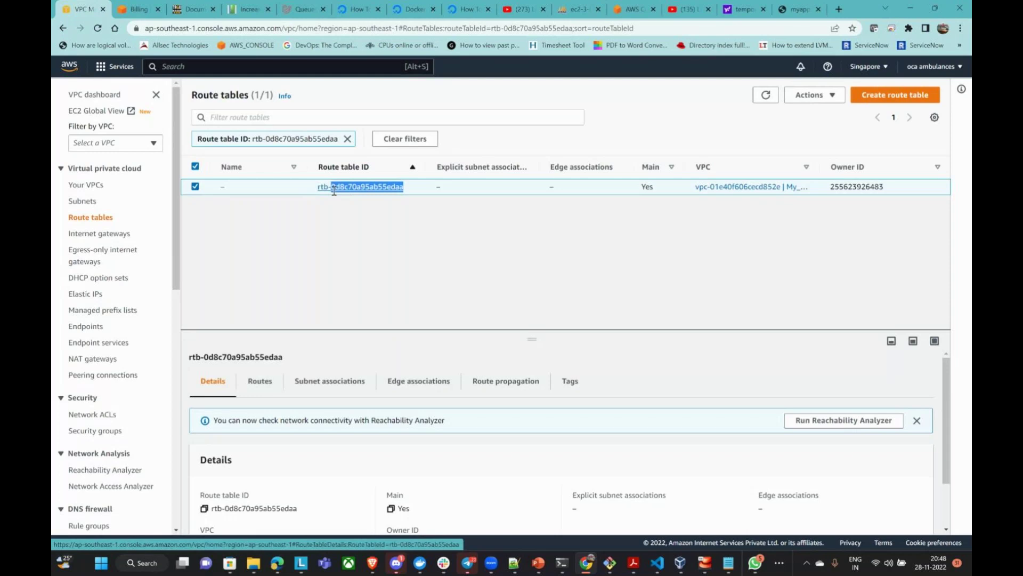
{"action": "left_click_drag", "start_coordinate": [693, 188], "coordinate": [794, 191]}
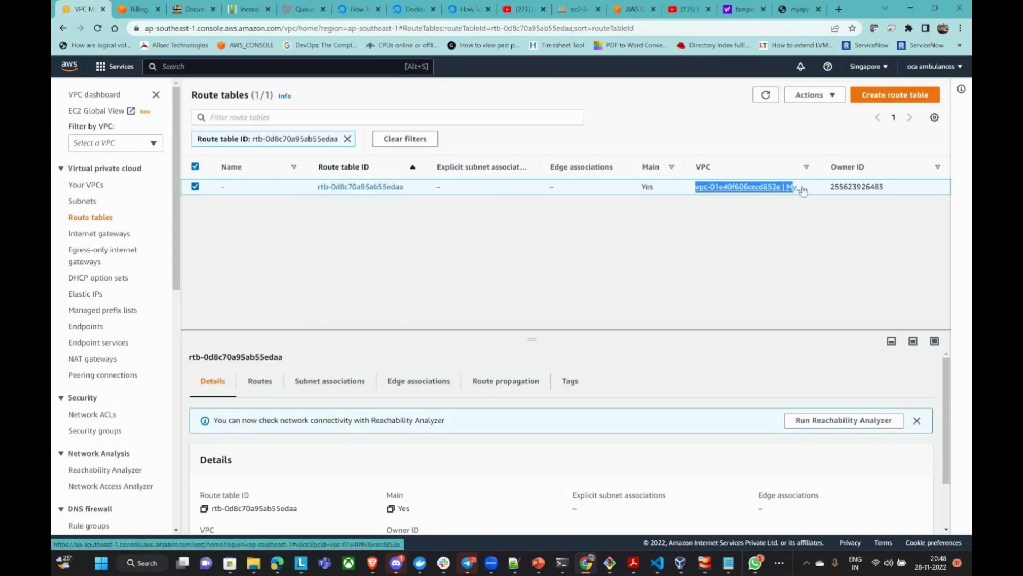
Compare the route table's owner ID with the account ID shown in the account details
{"action": "left_click_drag", "start_coordinate": [829, 186], "coordinate": [890, 192]}
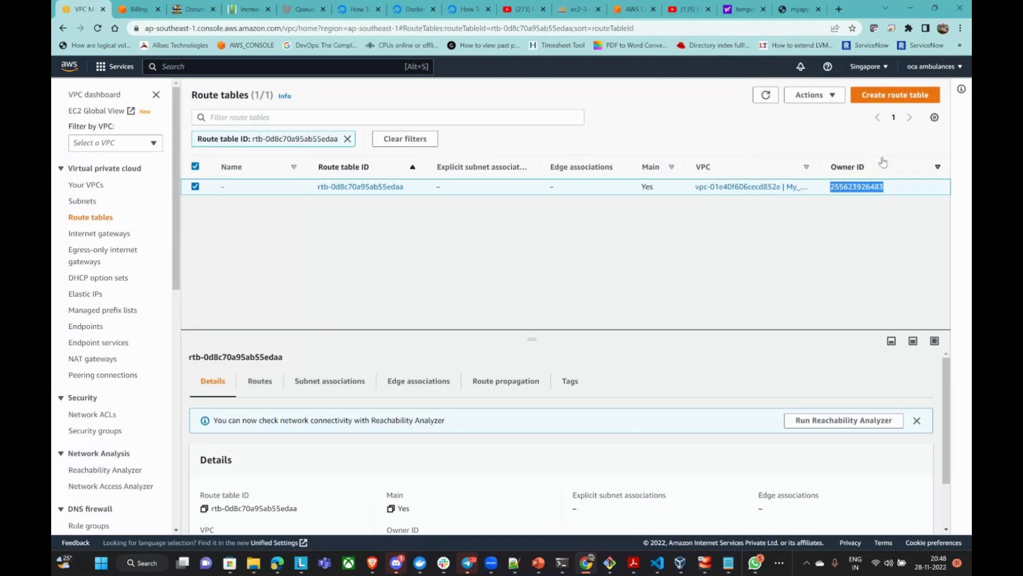
{"action": "left_click", "coordinate": [932, 66]}
{"action": "left_click_drag", "start_coordinate": [815, 93], "coordinate": [910, 97]}
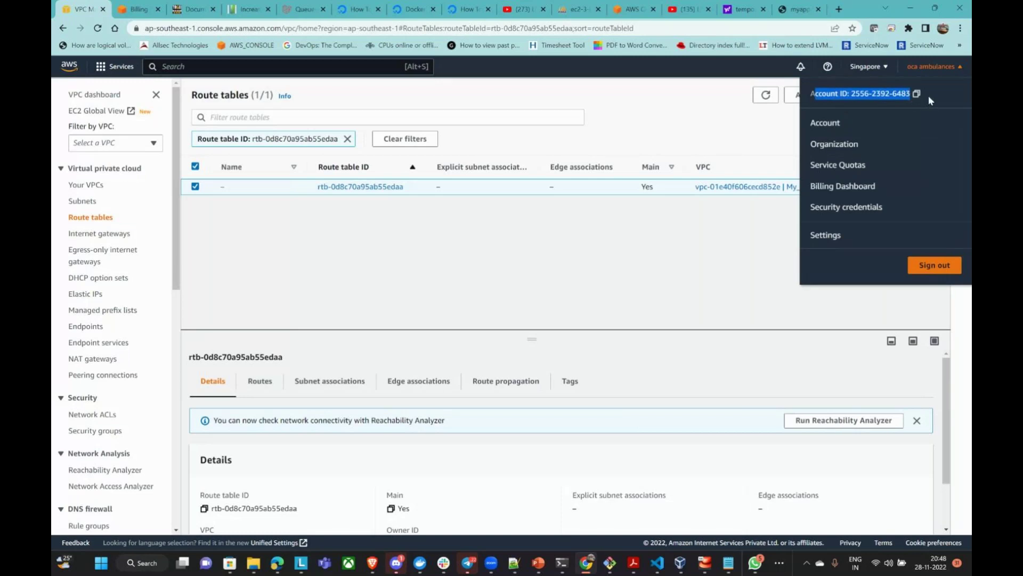
{"action": "left_click", "coordinate": [741, 139]}
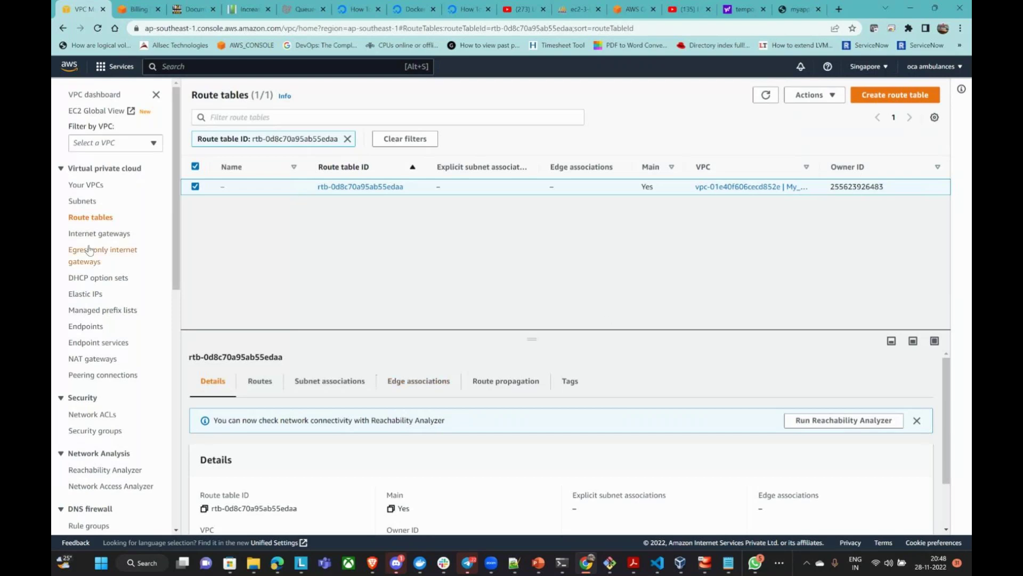
Open the details of My_VPC_1 to check its main network ACL, and switch to the AWS DEVOPS NOVEMBER diagram
{"action": "left_click", "coordinate": [82, 186]}
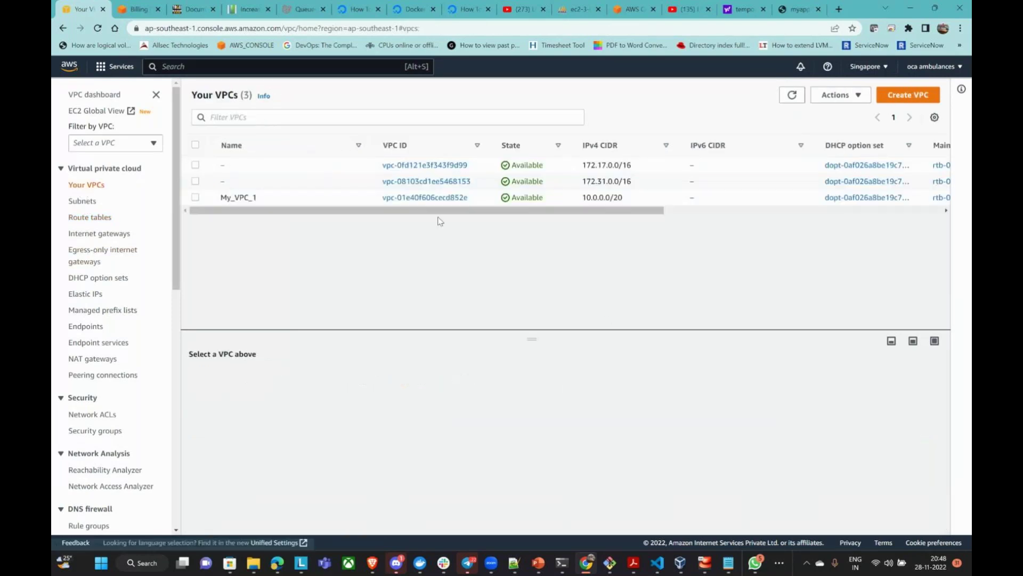
{"action": "left_click", "coordinate": [415, 198]}
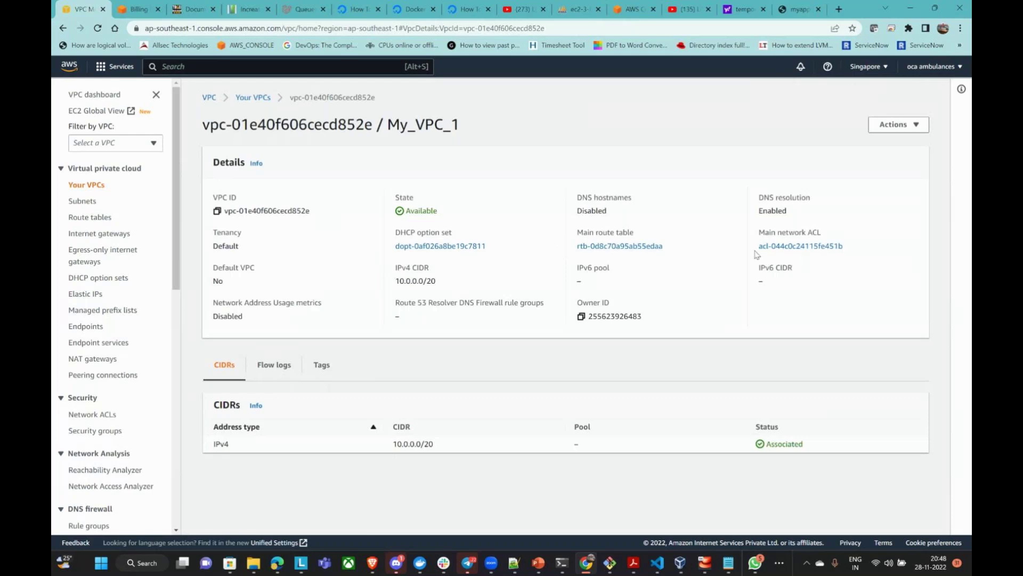
{"action": "left_click_drag", "start_coordinate": [757, 249], "coordinate": [848, 259]}
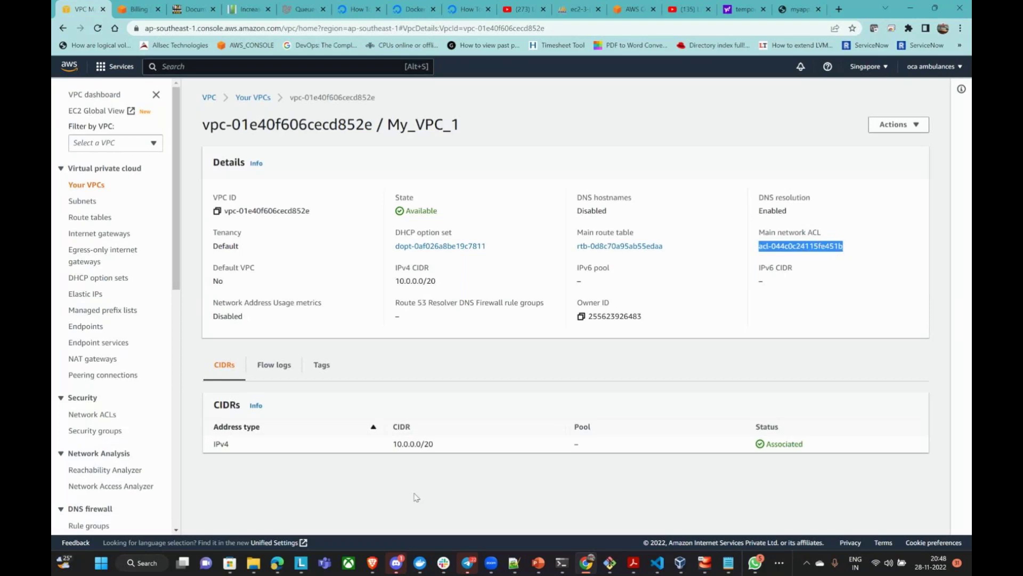
{"action": "key", "text": "alt+Tab"}
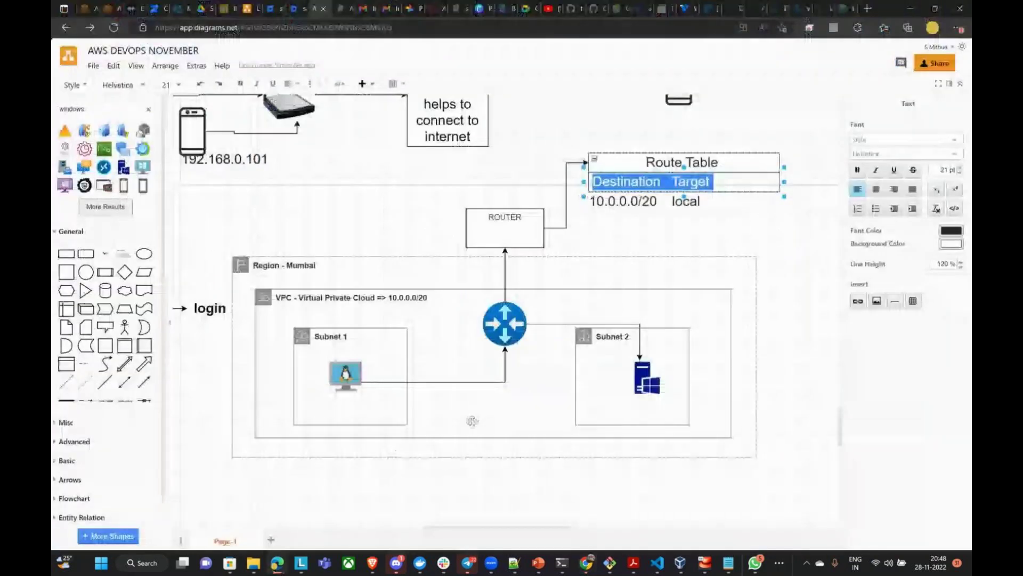
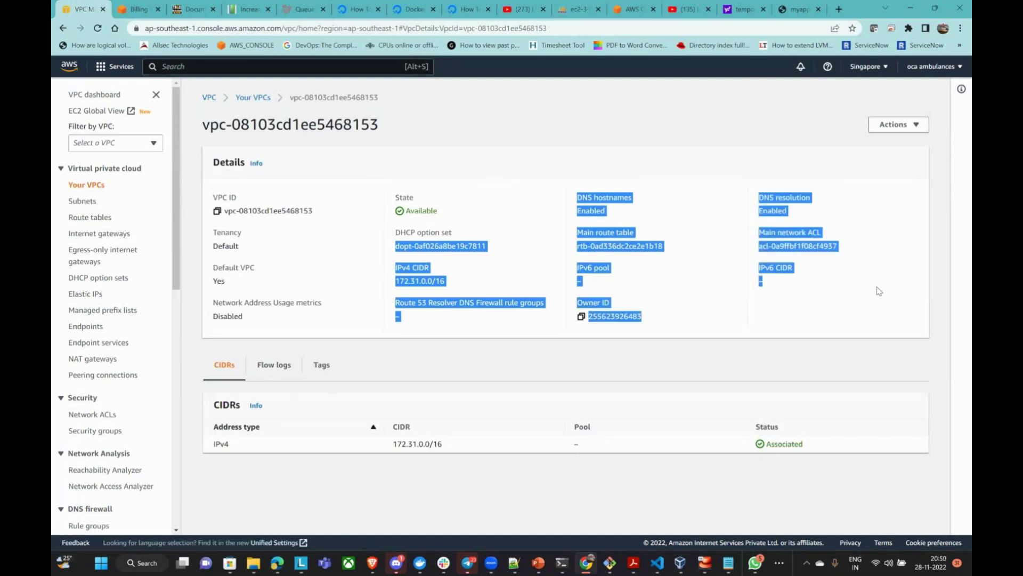
Return from the default VPC's details to the VPC list and open the details of My_VPC_1
{"action": "left_click", "coordinate": [666, 307]}
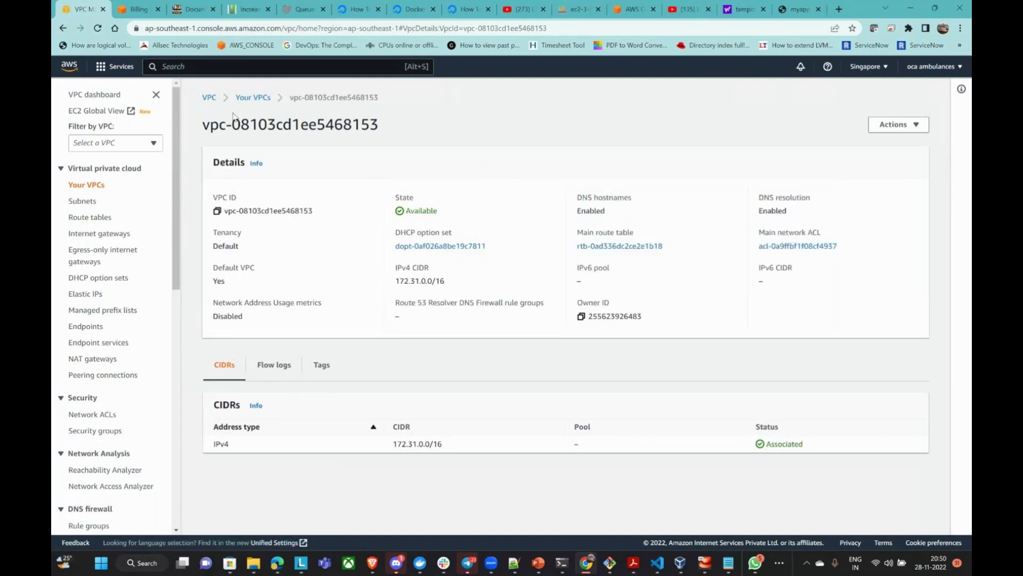
{"action": "left_click", "coordinate": [251, 98]}
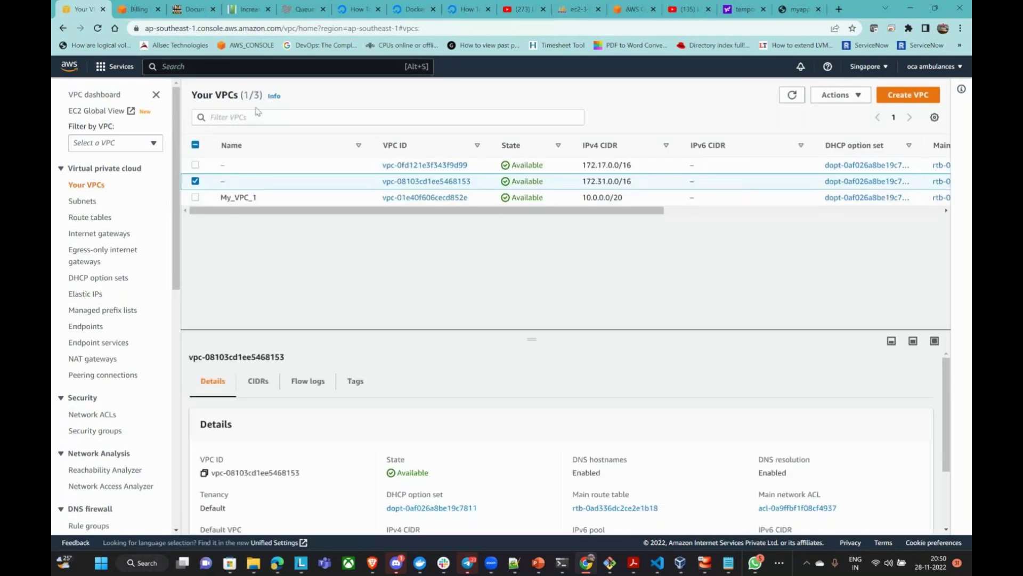
{"action": "left_click", "coordinate": [444, 198]}
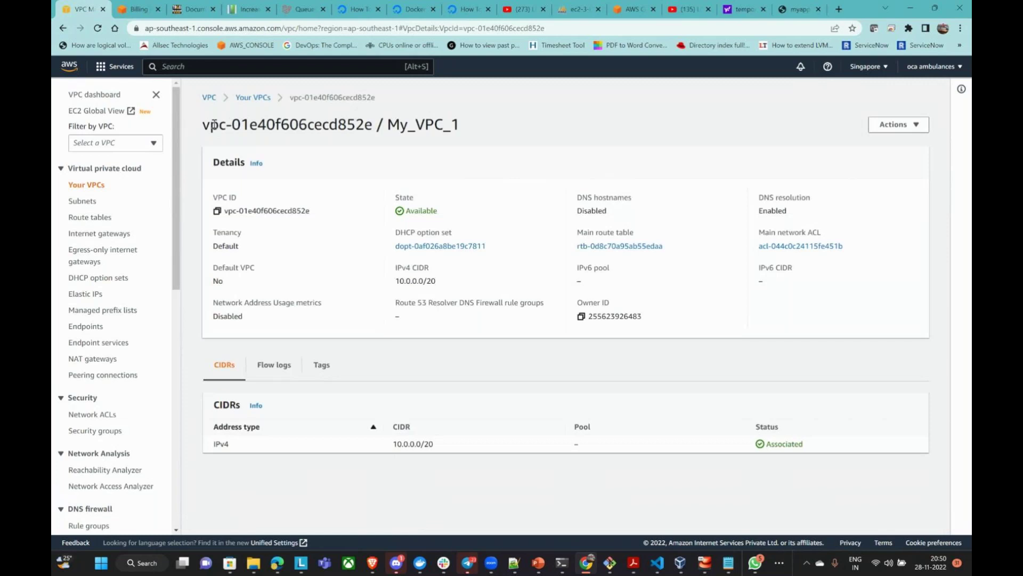
{"action": "left_click_drag", "start_coordinate": [204, 123], "coordinate": [476, 131]}
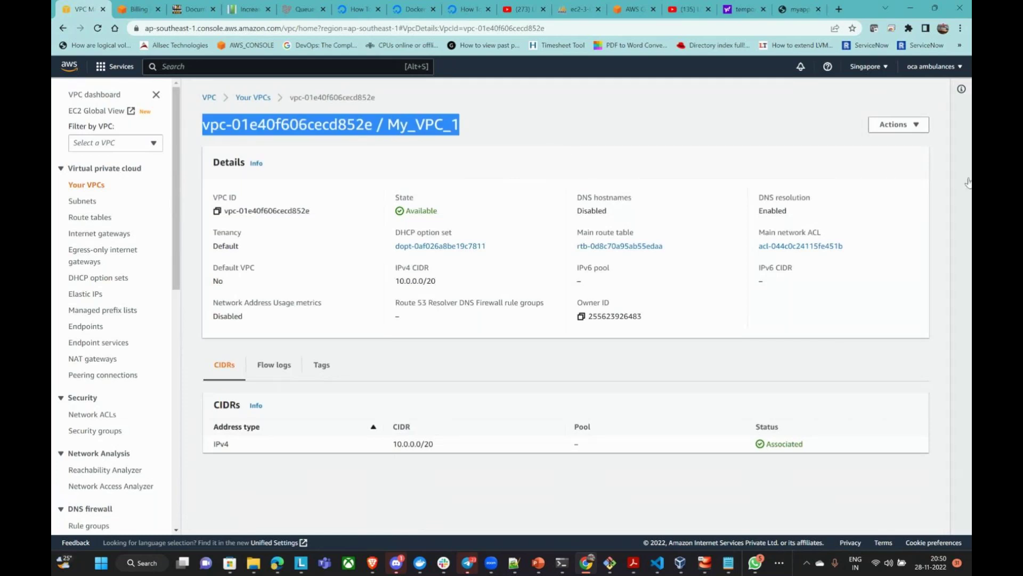
Open the VPC settings of My_VPC_1 and review the DHCP option set choices and their help information
{"action": "left_click", "coordinate": [897, 126]}
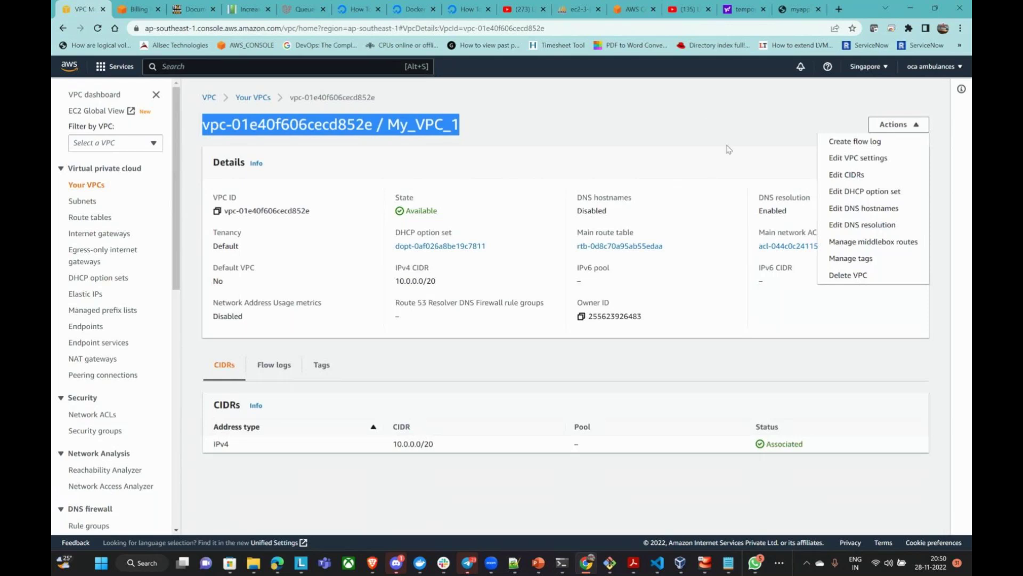
{"action": "left_click", "coordinate": [859, 156]}
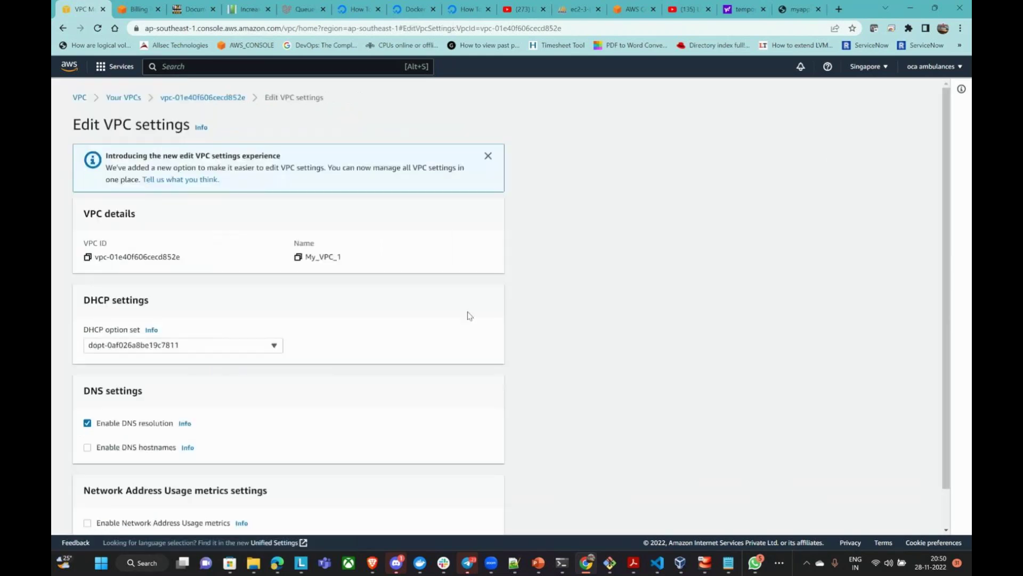
{"action": "scroll", "coordinate": [205, 343], "scroll_direction": "down", "scroll_amount": 1}
{"action": "left_click", "coordinate": [235, 308]}
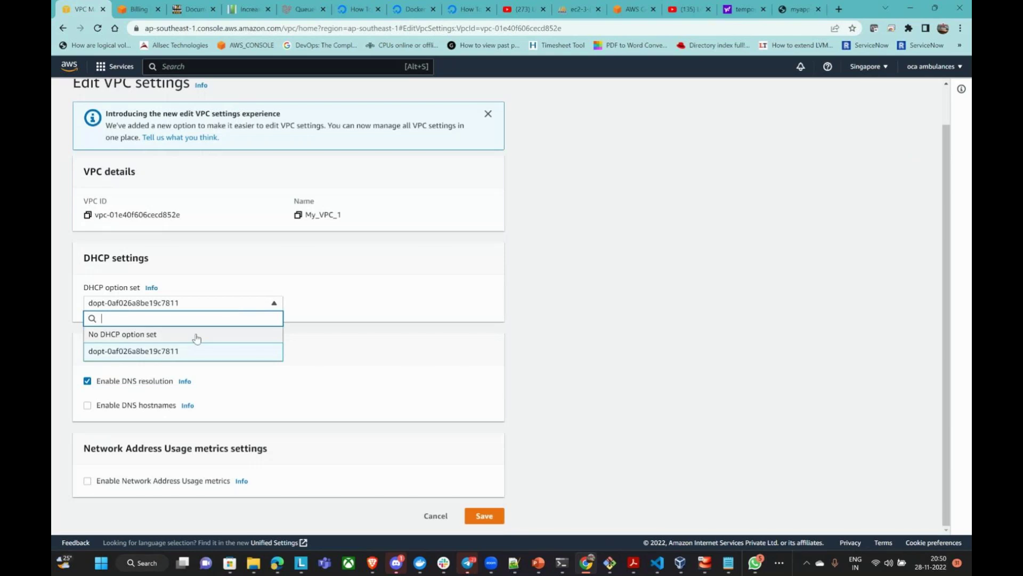
{"action": "left_click", "coordinate": [221, 315]}
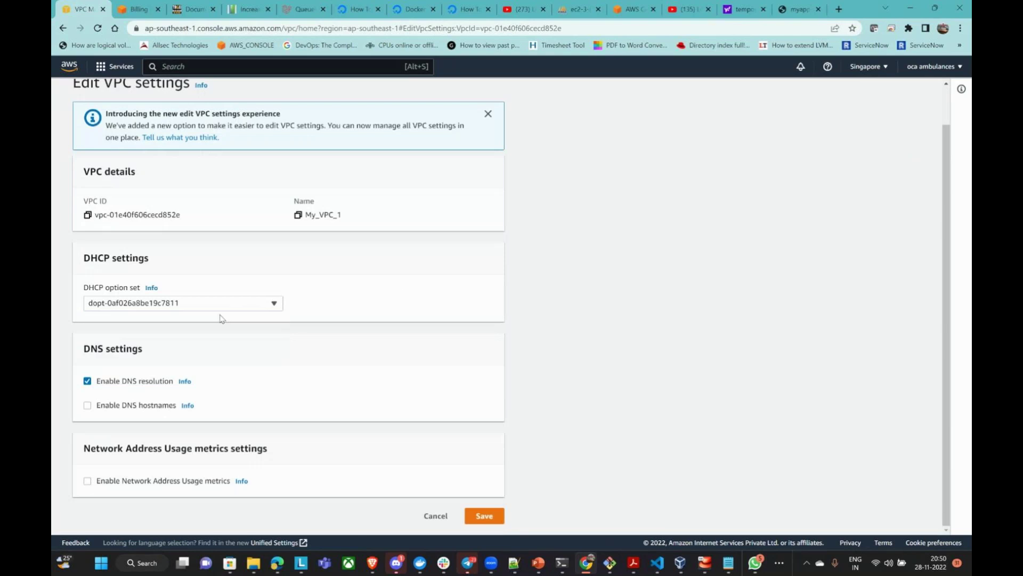
{"action": "left_click", "coordinate": [152, 287]}
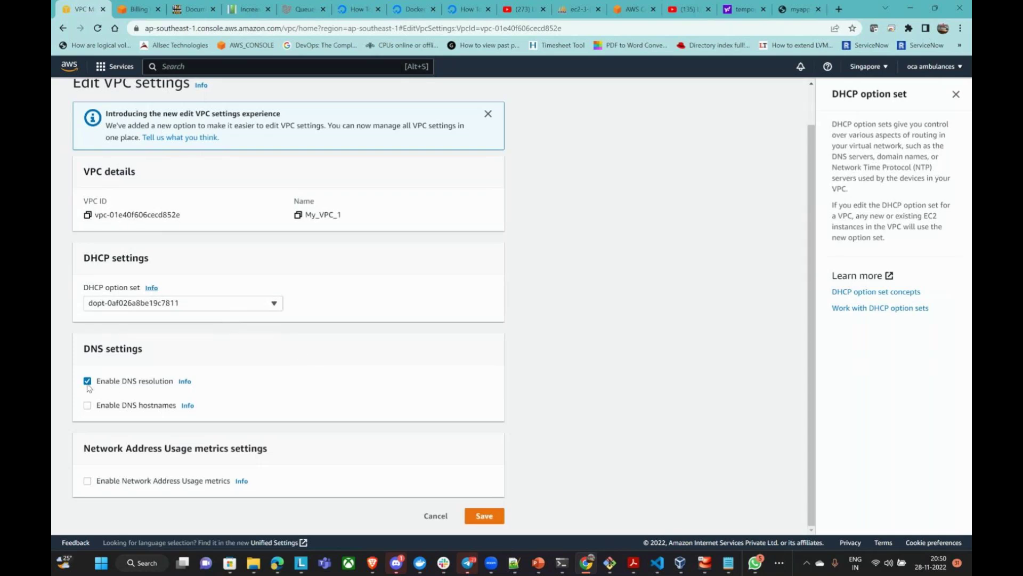
Try setting the DHCP option set to No DHCP option set and cancel the VPC settings edit
{"action": "left_click", "coordinate": [192, 302]}
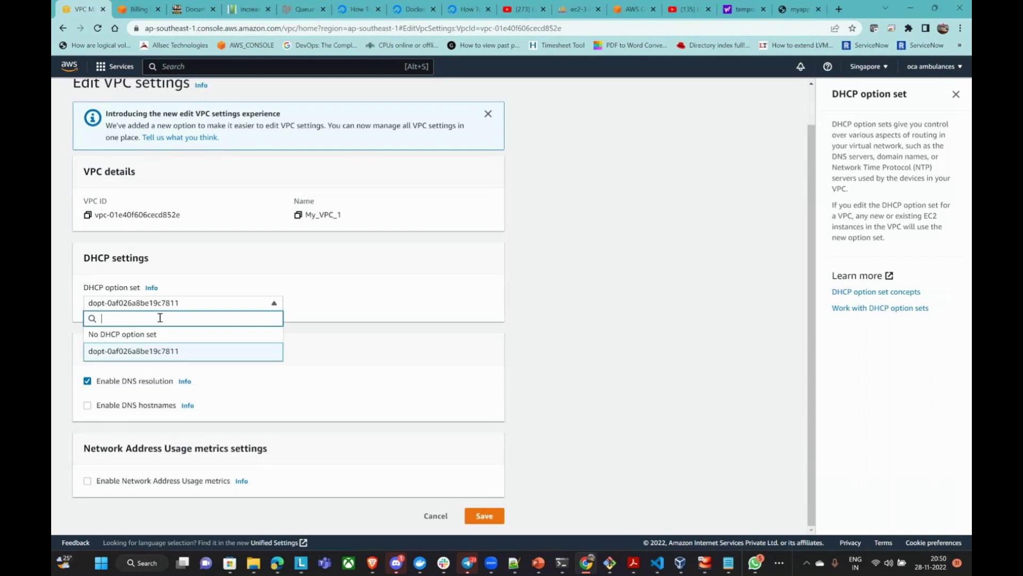
{"action": "left_click", "coordinate": [131, 334]}
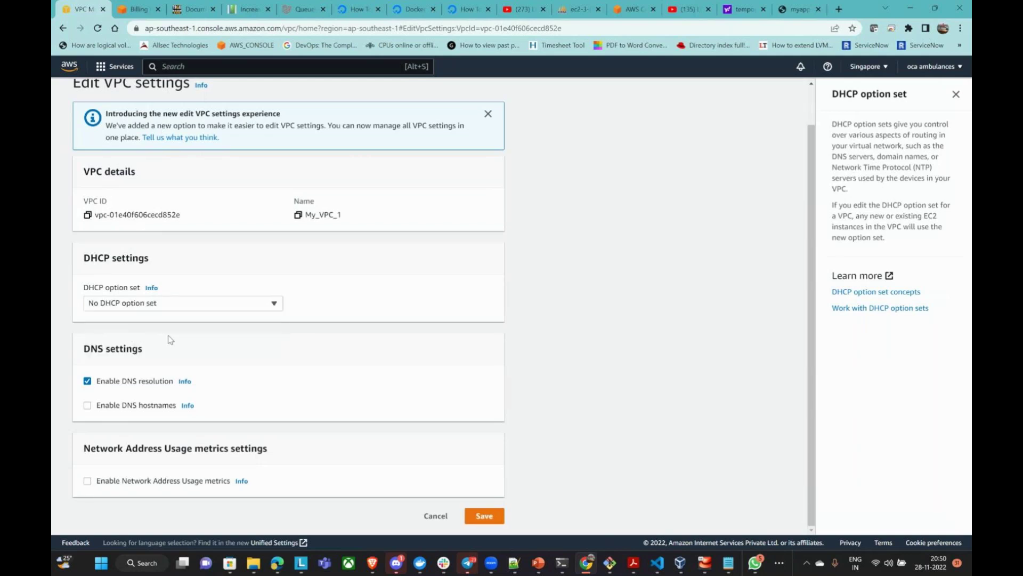
{"action": "left_click", "coordinate": [443, 517]}
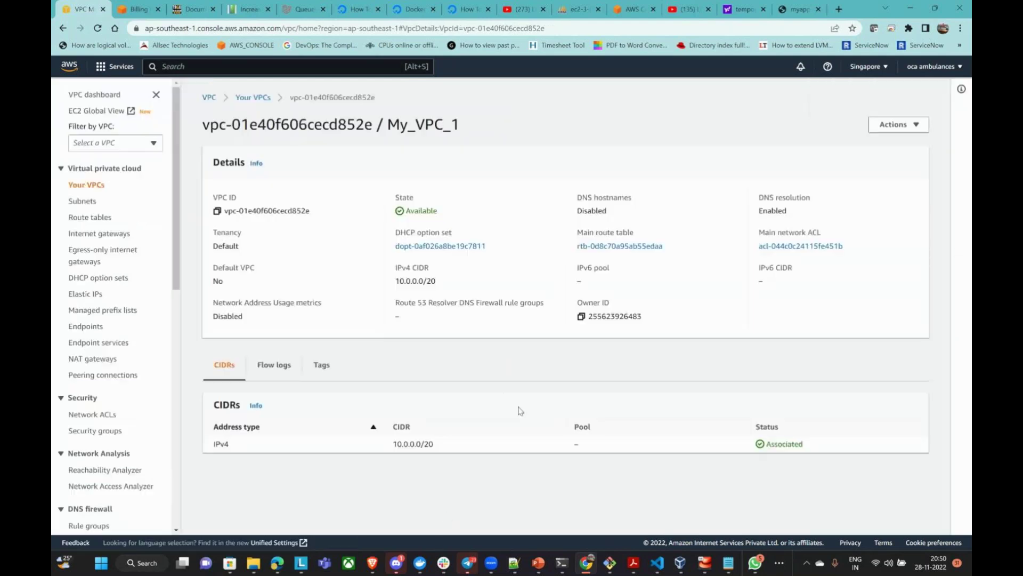
View the CIDR editing page of My_VPC_1 and close it without adding a block
{"action": "left_click", "coordinate": [899, 125]}
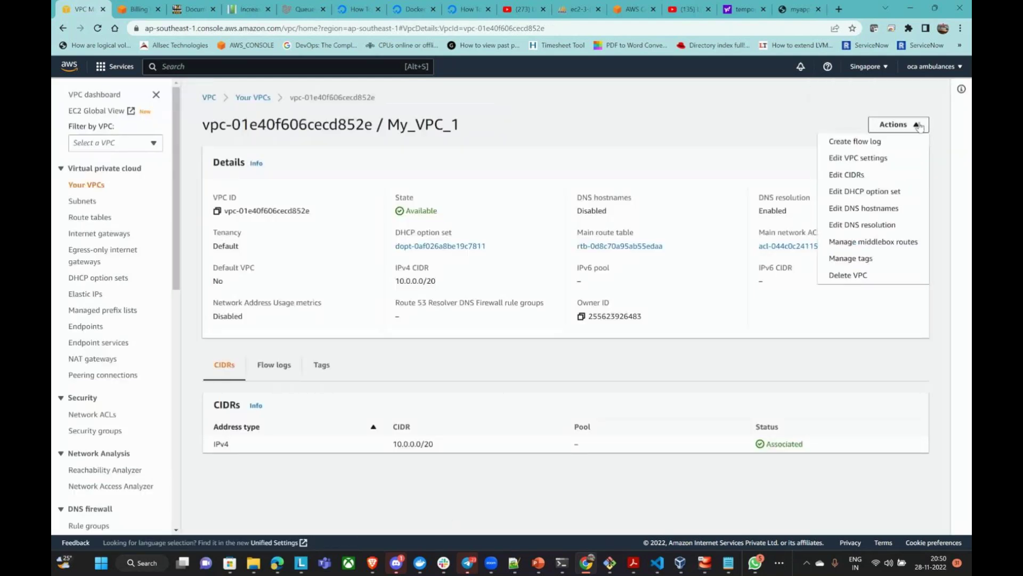
{"action": "left_click", "coordinate": [876, 176]}
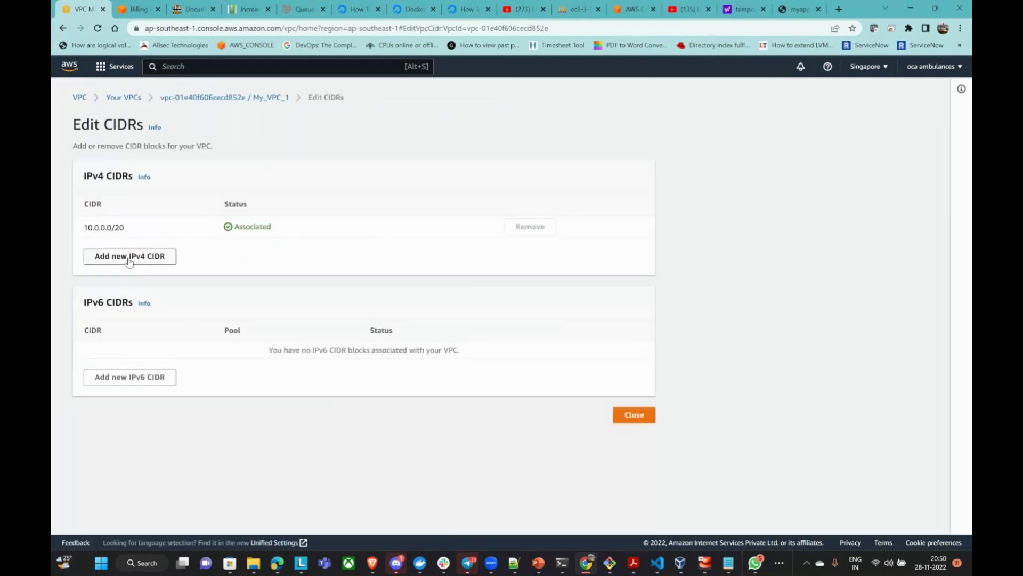
{"action": "left_click", "coordinate": [634, 416]}
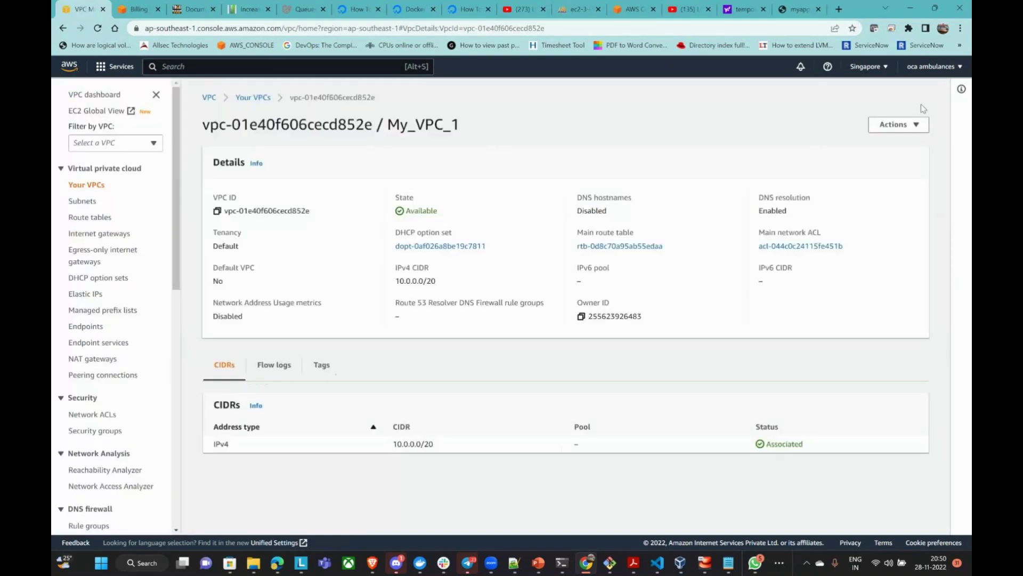
View the available choices on the DHCP option set editing page of My_VPC_1 and cancel the edit
{"action": "left_click", "coordinate": [912, 126]}
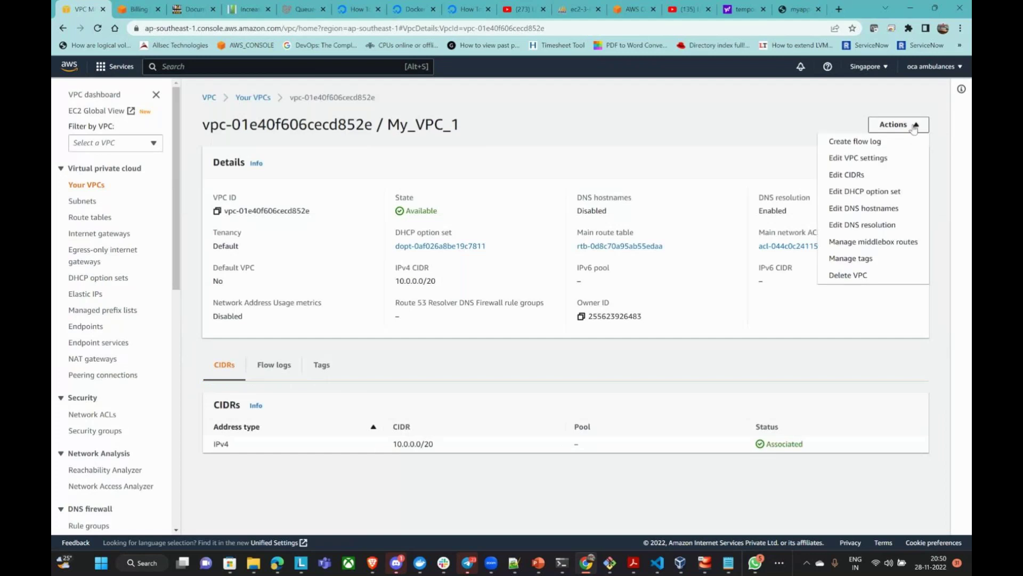
{"action": "left_click", "coordinate": [885, 193]}
{"action": "left_click", "coordinate": [282, 251]}
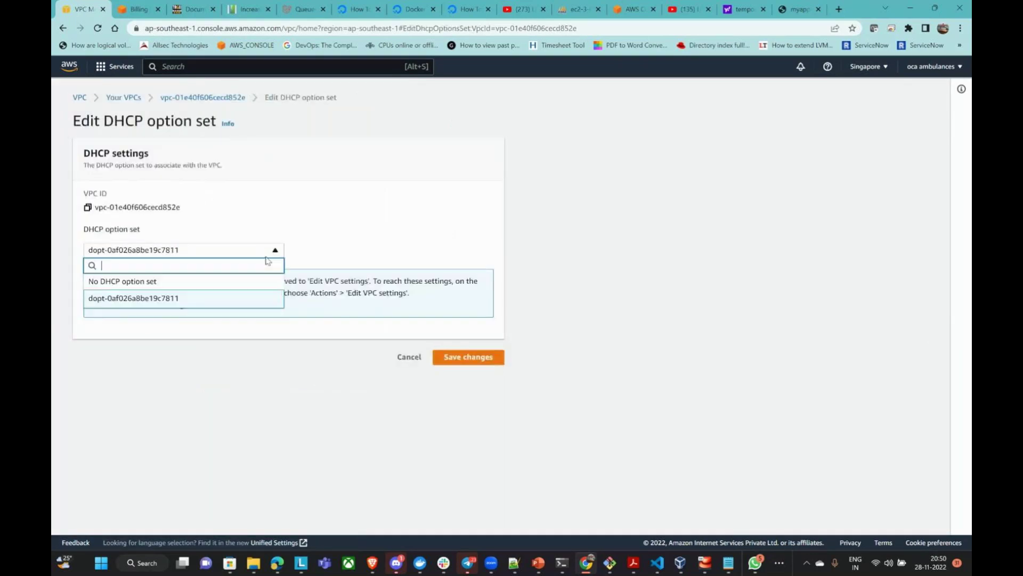
{"action": "left_click", "coordinate": [408, 356]}
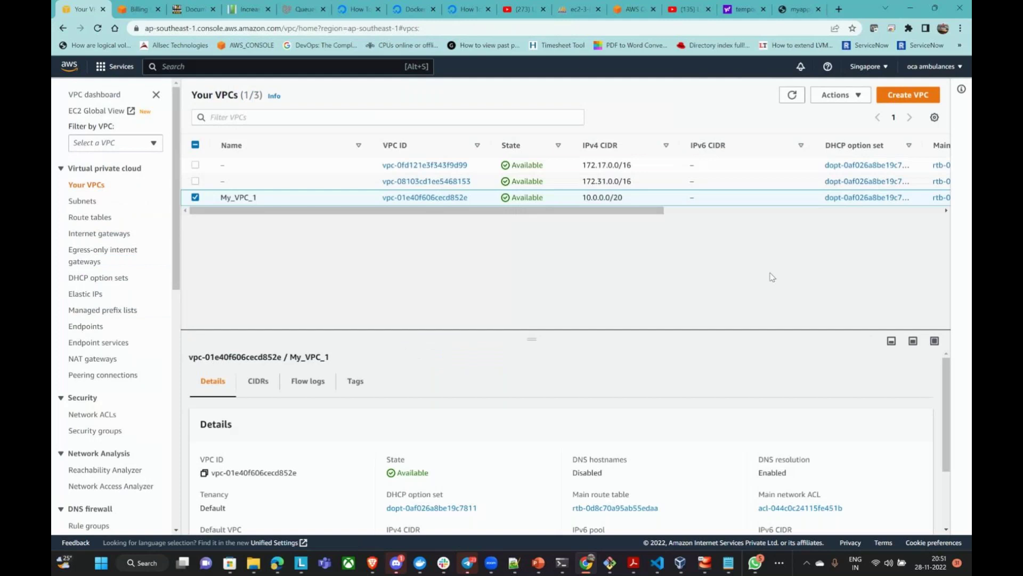
View the DNS hostnames setting of My_VPC_1 without changing it, and open its DNS resolution setting
{"action": "left_click", "coordinate": [835, 95]}
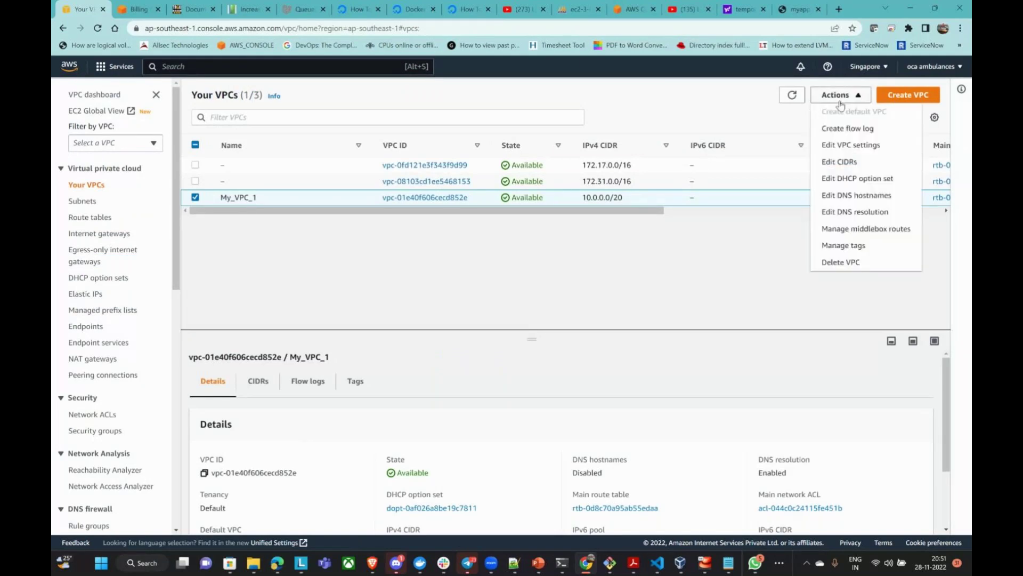
{"action": "left_click", "coordinate": [873, 199]}
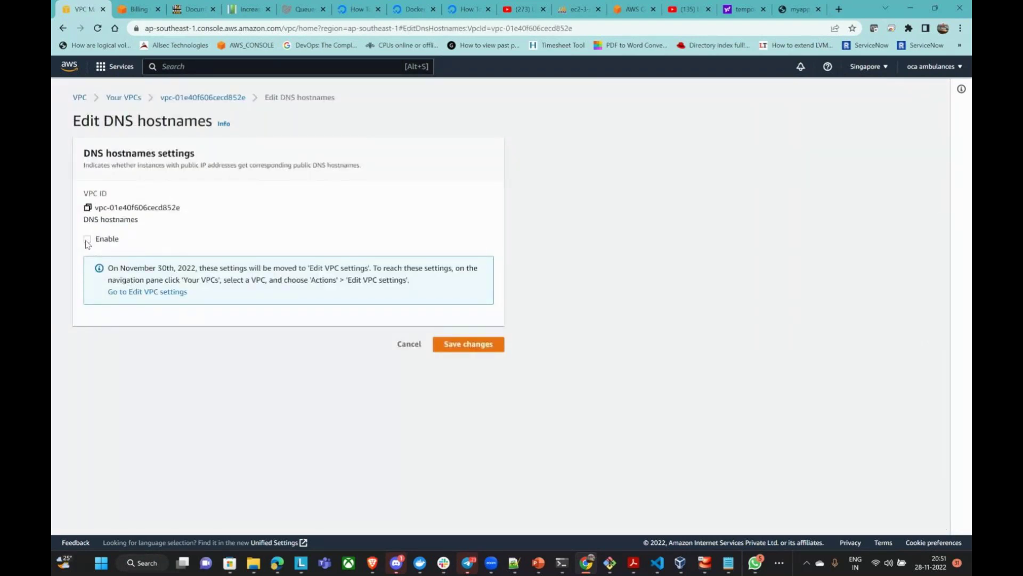
{"action": "left_click", "coordinate": [409, 343]}
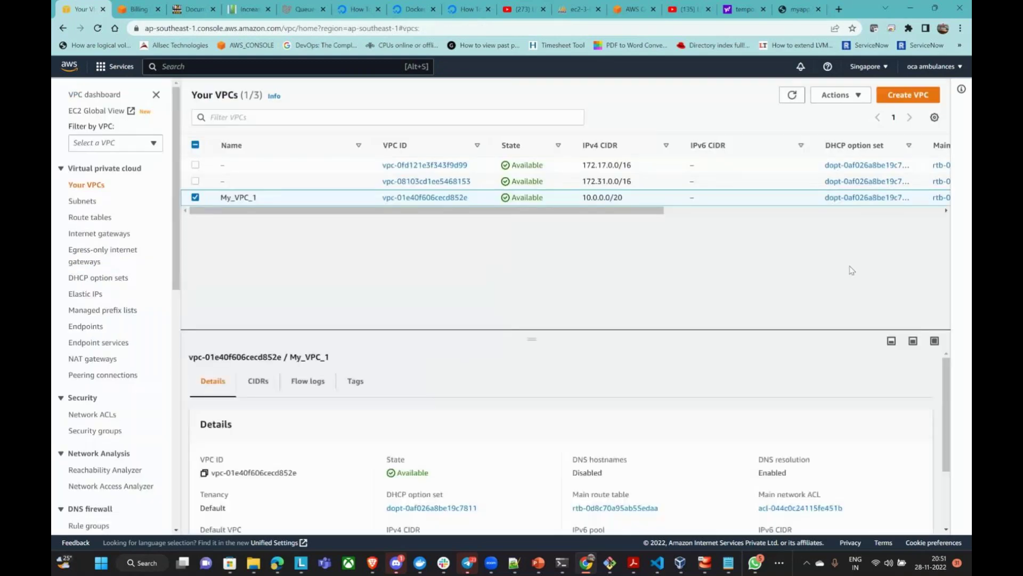
{"action": "left_click", "coordinate": [837, 95]}
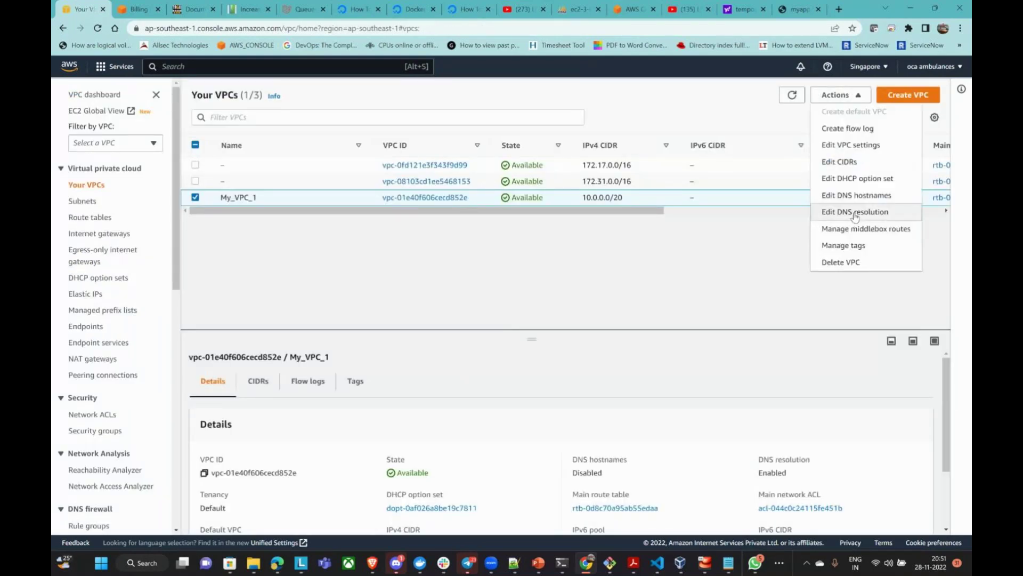
{"action": "left_click", "coordinate": [855, 212]}
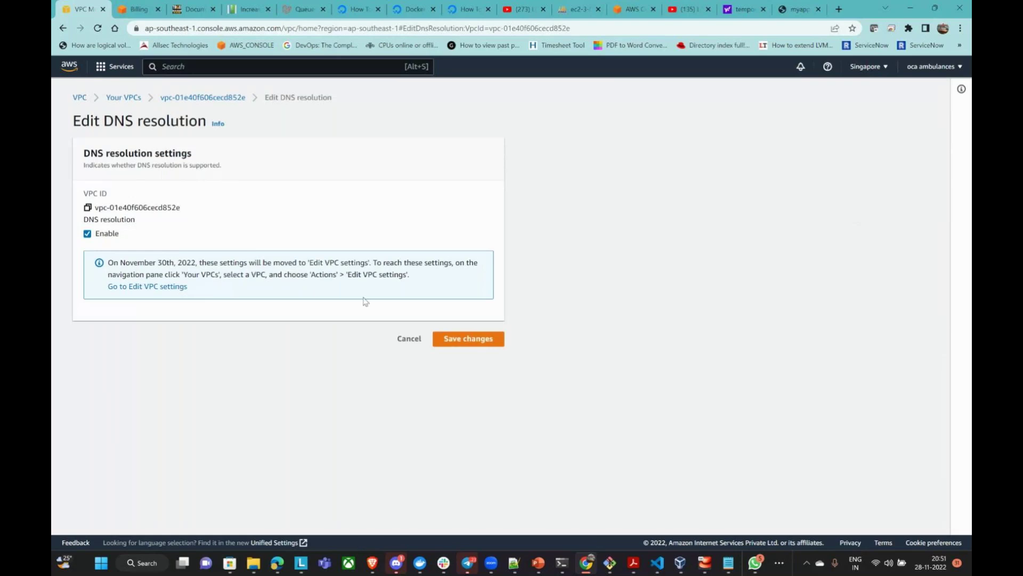
Cancel the DNS resolution edit, and view the middlebox route creation form of My_VPC_1 without creating any routes
{"action": "left_click", "coordinate": [410, 338]}
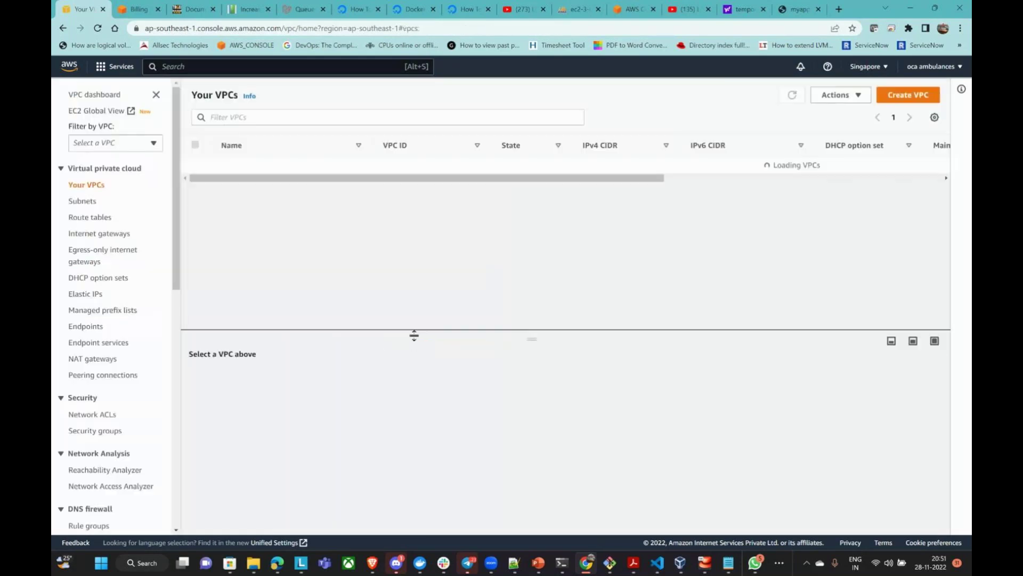
{"action": "left_click", "coordinate": [840, 95]}
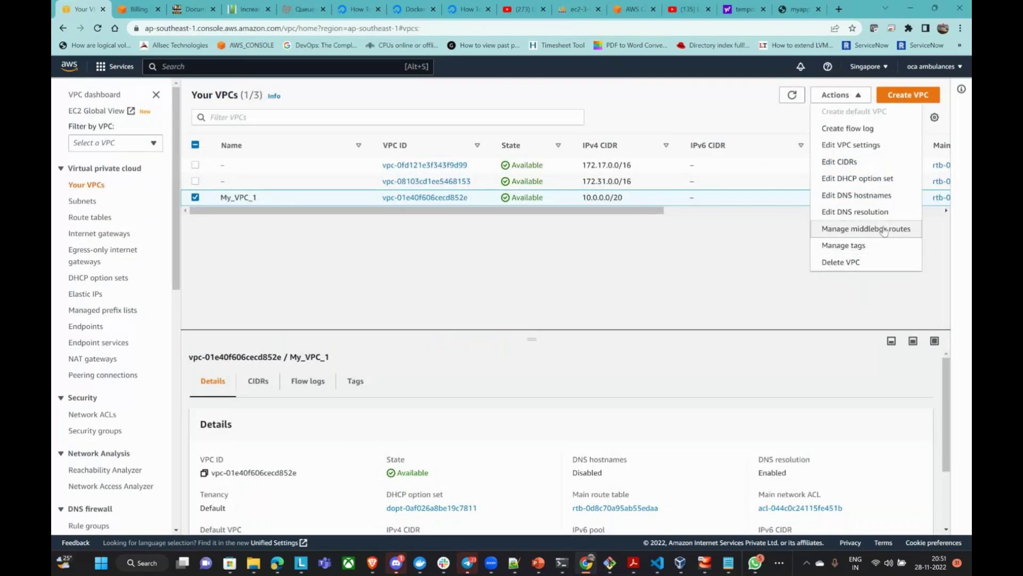
{"action": "left_click", "coordinate": [866, 229]}
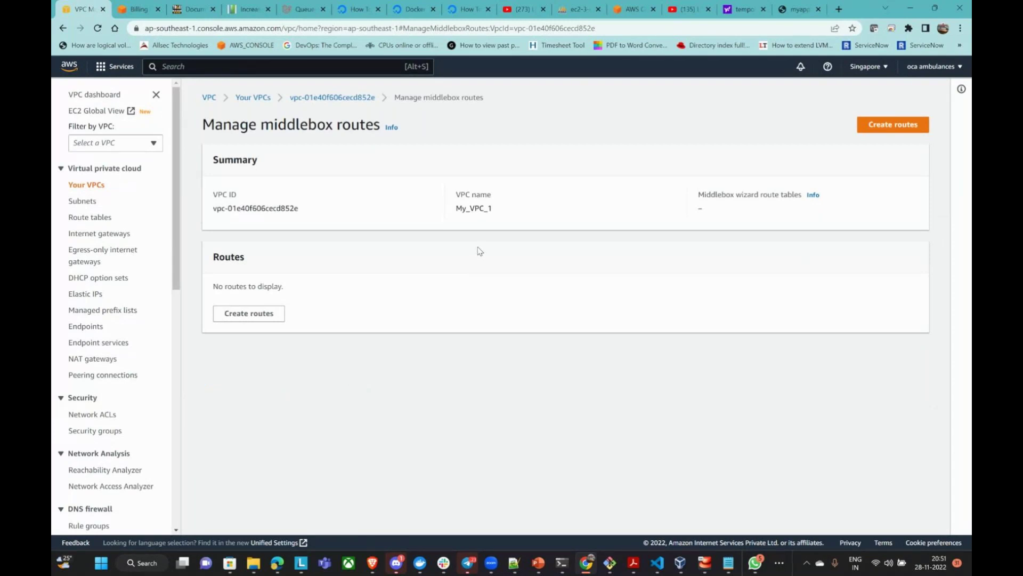
{"action": "left_click", "coordinate": [254, 313]}
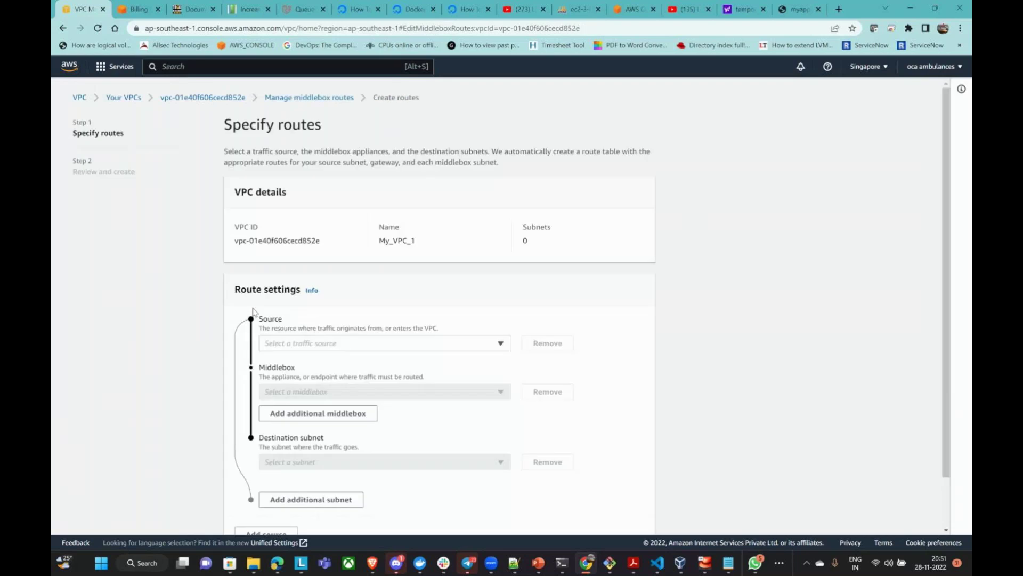
{"action": "scroll", "coordinate": [274, 306], "scroll_direction": "down", "scroll_amount": 2}
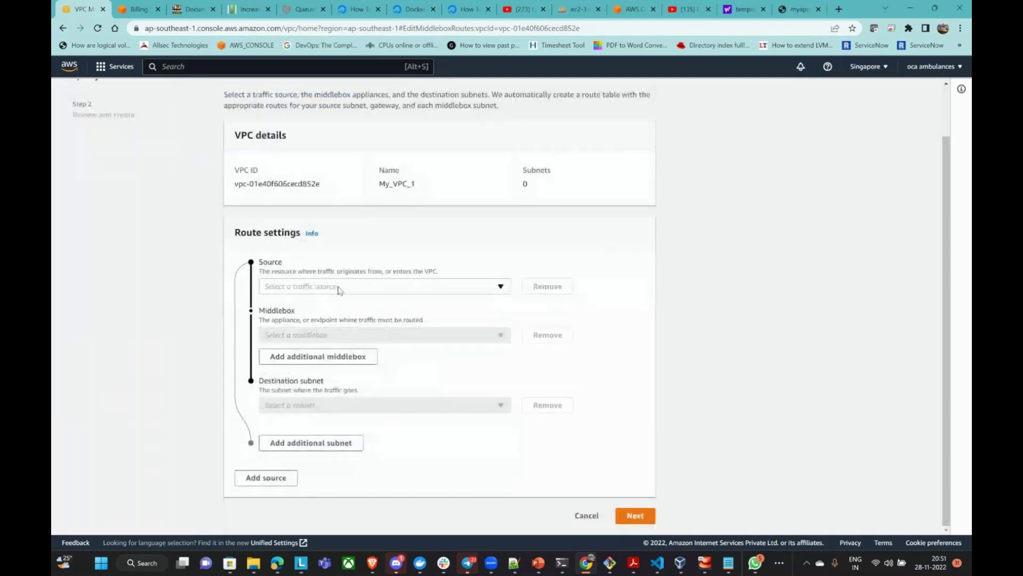
{"action": "left_click", "coordinate": [589, 514]}
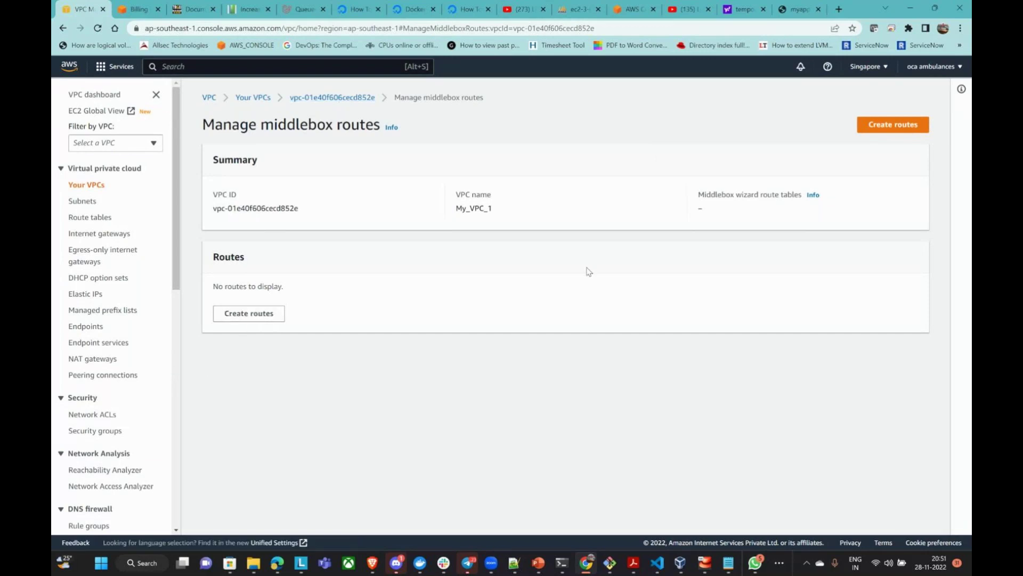
View the help on middlebox wizard route tables, and highlight the IPv4 CIDR on the details page of My_VPC_1
{"action": "left_click", "coordinate": [813, 195]}
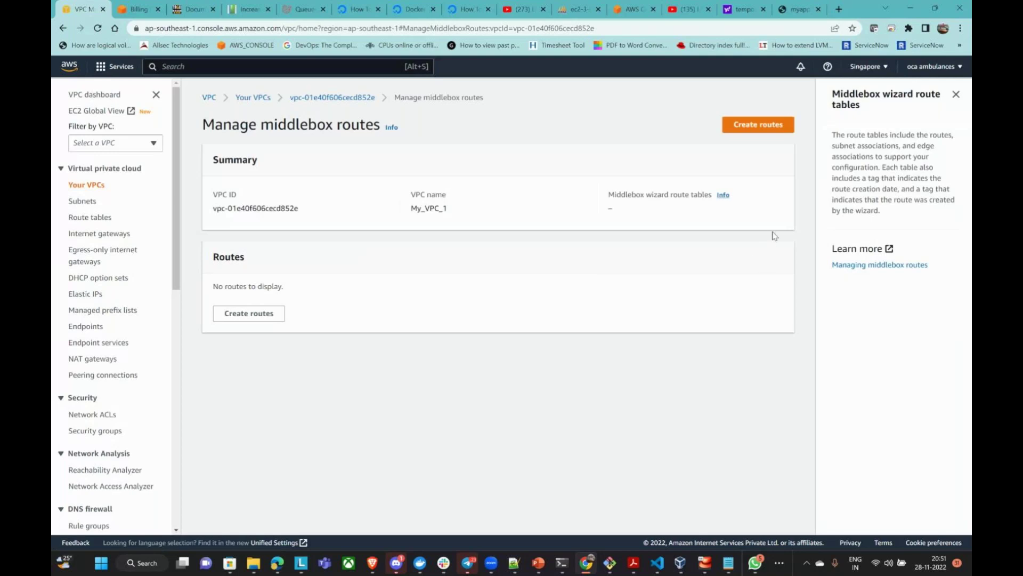
{"action": "left_click", "coordinate": [332, 97]}
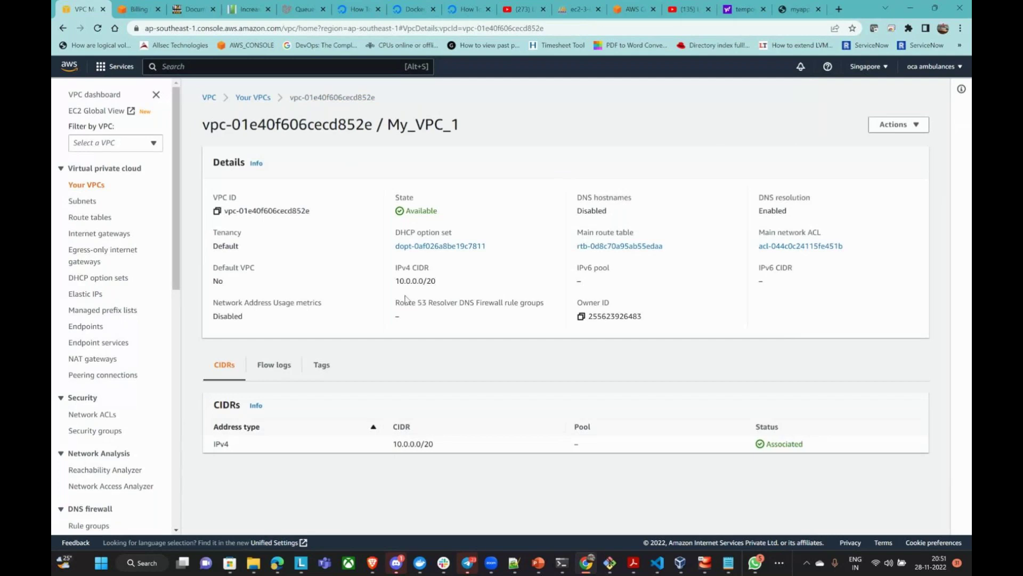
{"action": "left_click_drag", "start_coordinate": [394, 281], "coordinate": [441, 286]}
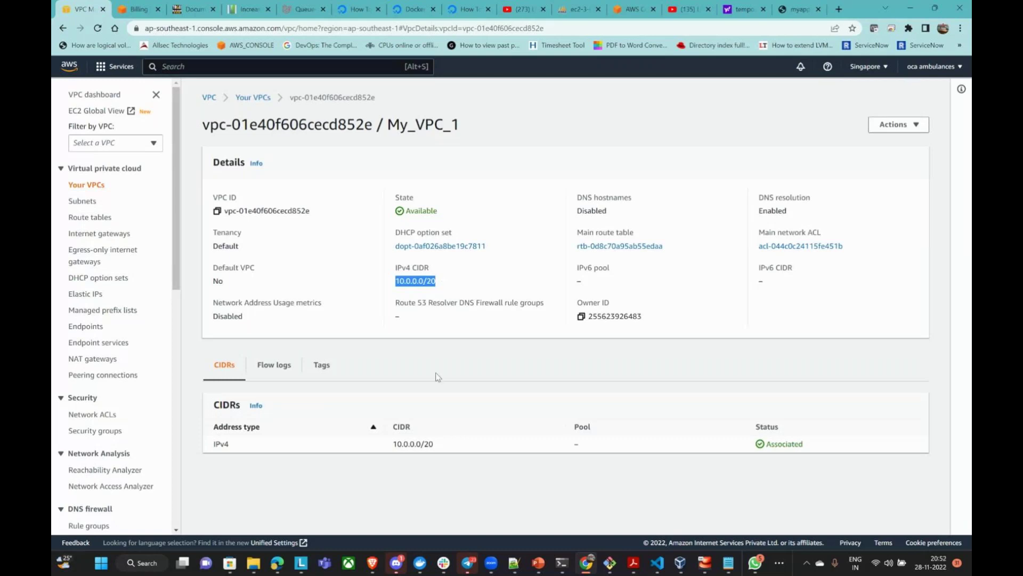
Go to the subnets of the VPC console and open the form for creating a new subnet
{"action": "left_click", "coordinate": [255, 97]}
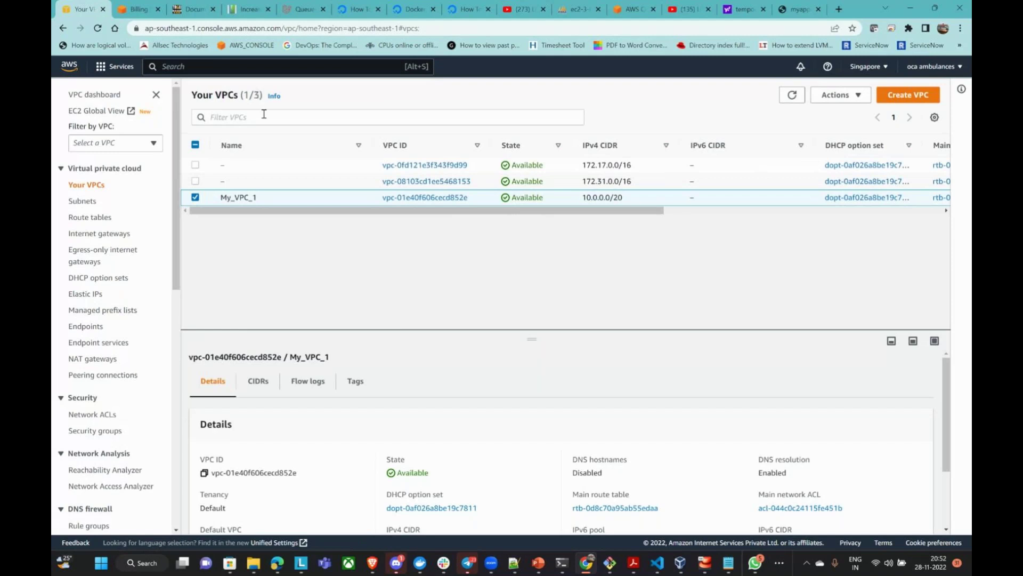
{"action": "left_click", "coordinate": [87, 206]}
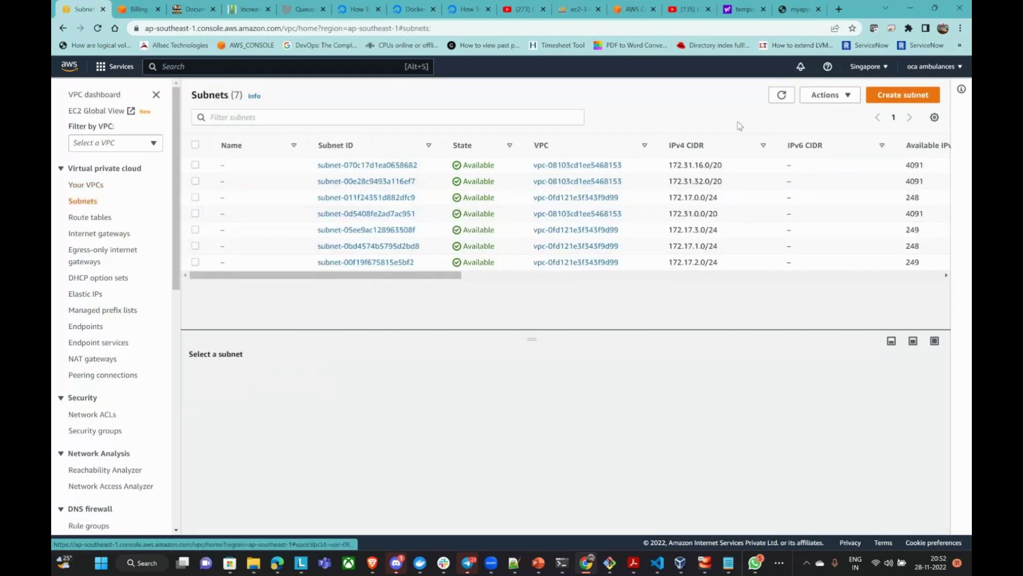
{"action": "left_click", "coordinate": [901, 96]}
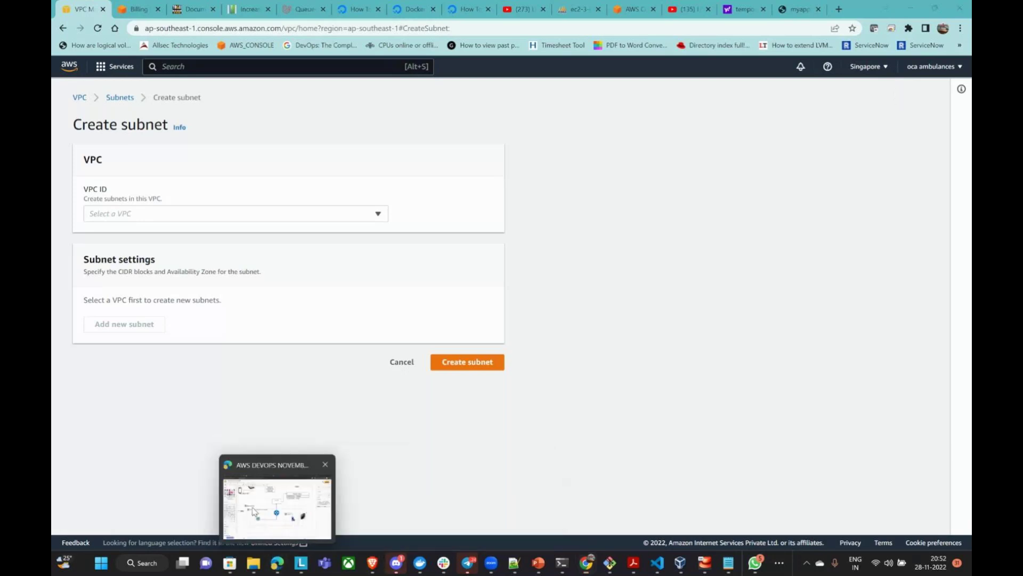
Switch to the AWS DEVOPS NOVEMBER diagram, examine the VPC container's CIDR label and its subnets, and return to the AWS console
{"action": "left_click", "coordinate": [277, 563]}
{"action": "scroll", "coordinate": [439, 399], "scroll_direction": "down", "scroll_amount": 3}
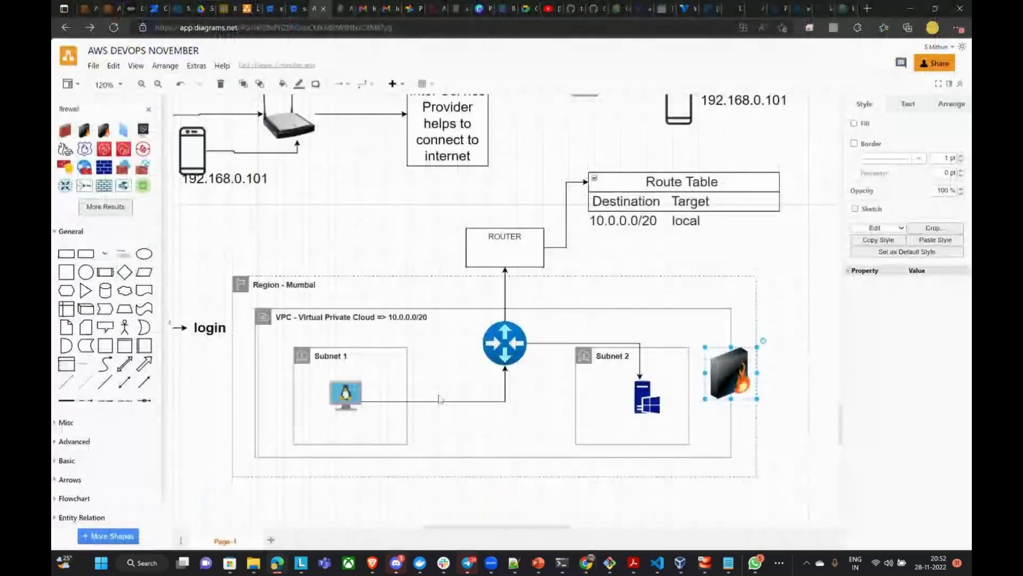
{"action": "scroll", "coordinate": [438, 399], "scroll_direction": "down", "scroll_amount": 1}
{"action": "left_click", "coordinate": [293, 292]}
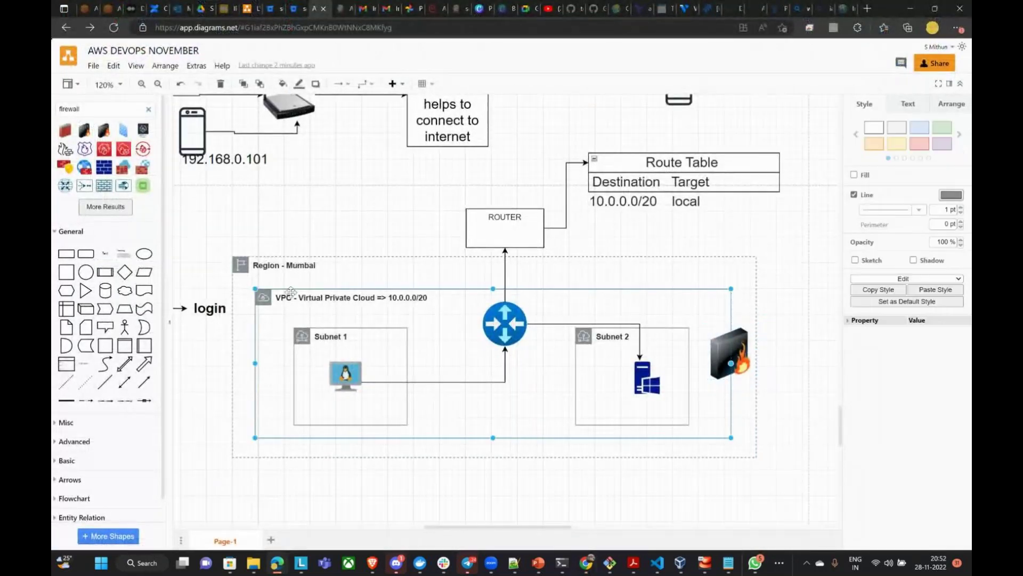
{"action": "double_click", "coordinate": [293, 292]}
{"action": "key", "text": "Escape"}
{"action": "double_click", "coordinate": [418, 303]}
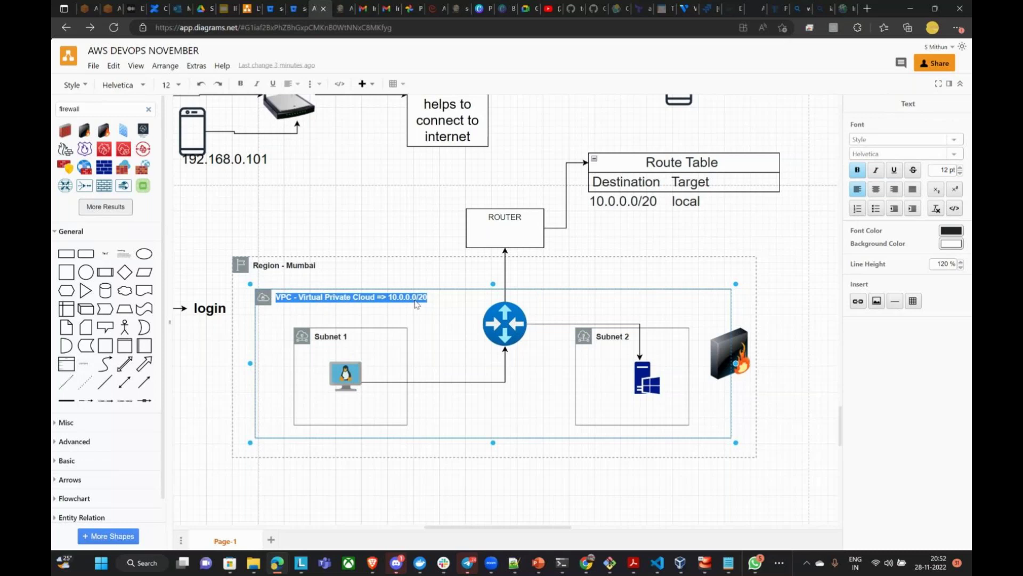
{"action": "left_click", "coordinate": [393, 338]}
{"action": "left_click", "coordinate": [336, 297]}
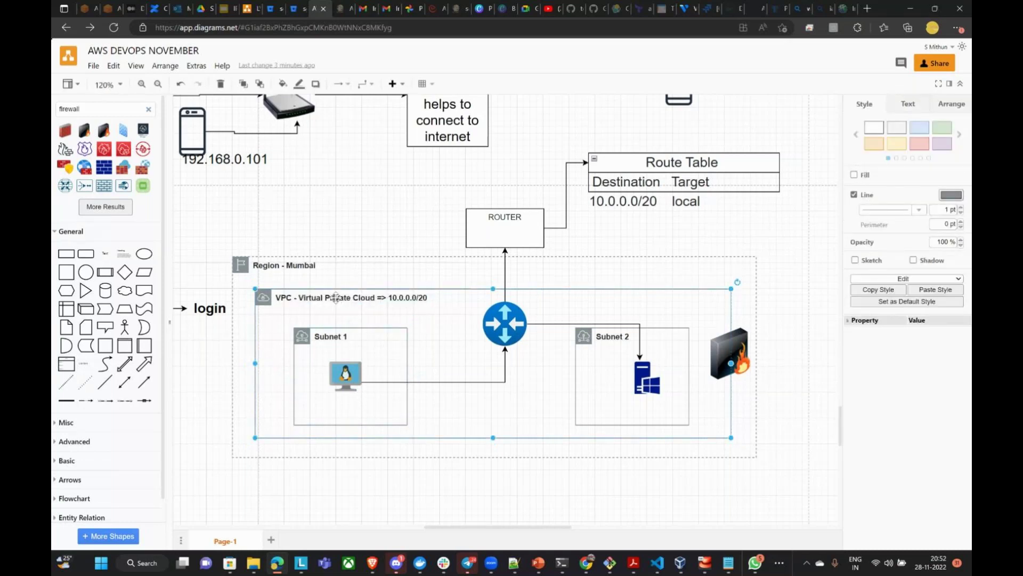
{"action": "double_click", "coordinate": [336, 297]}
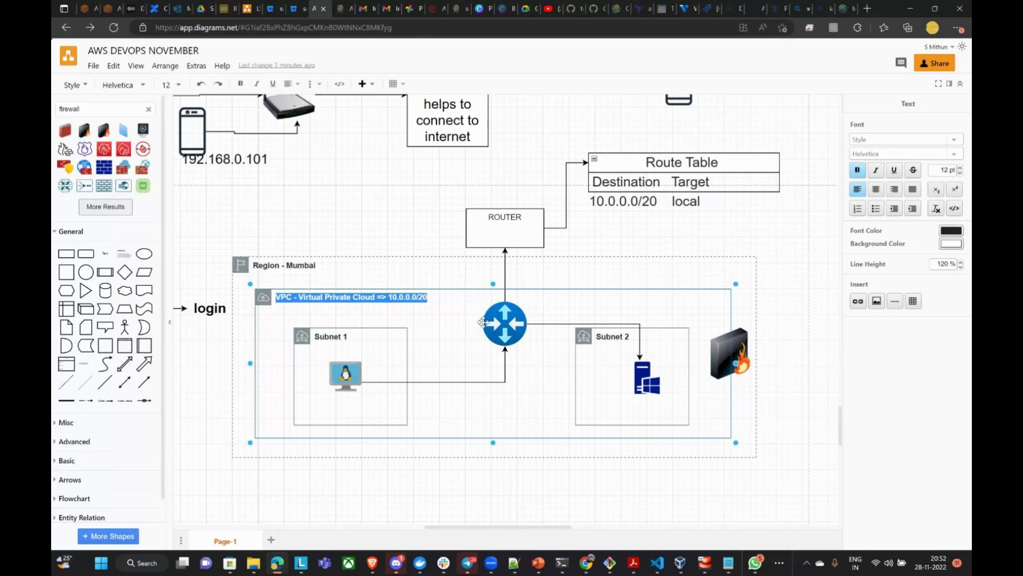
{"action": "key", "text": "alt+Tab"}
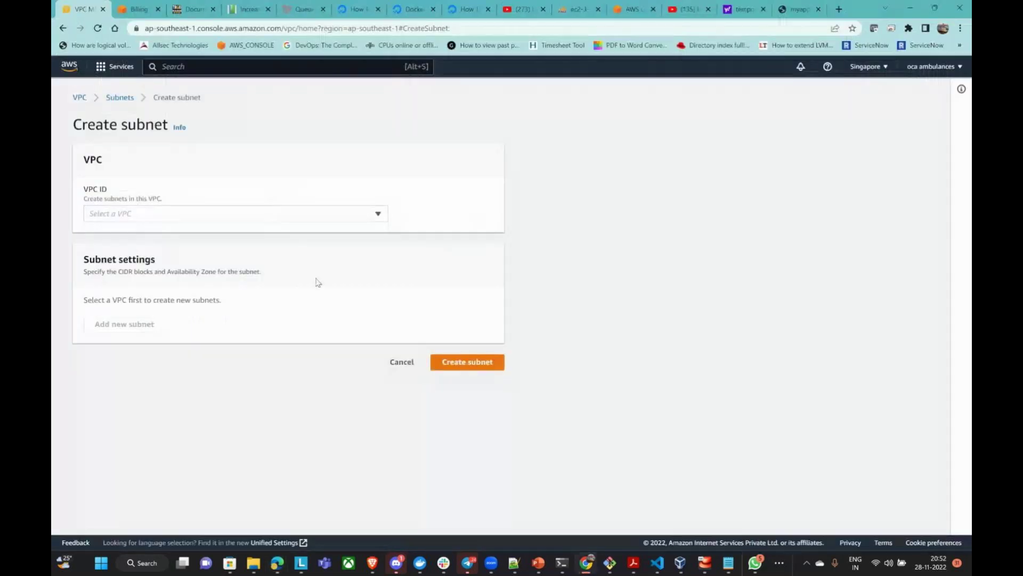
Select My_VPC_1 as the VPC for the new subnet and review its associated IPv4 CIDR
{"action": "left_click", "coordinate": [151, 215]}
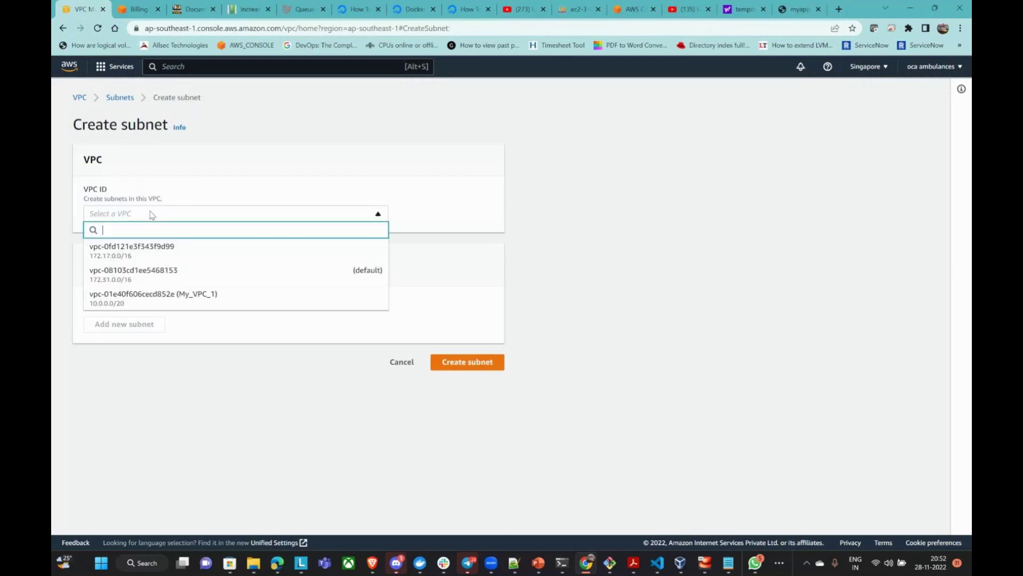
{"action": "left_click", "coordinate": [175, 297]}
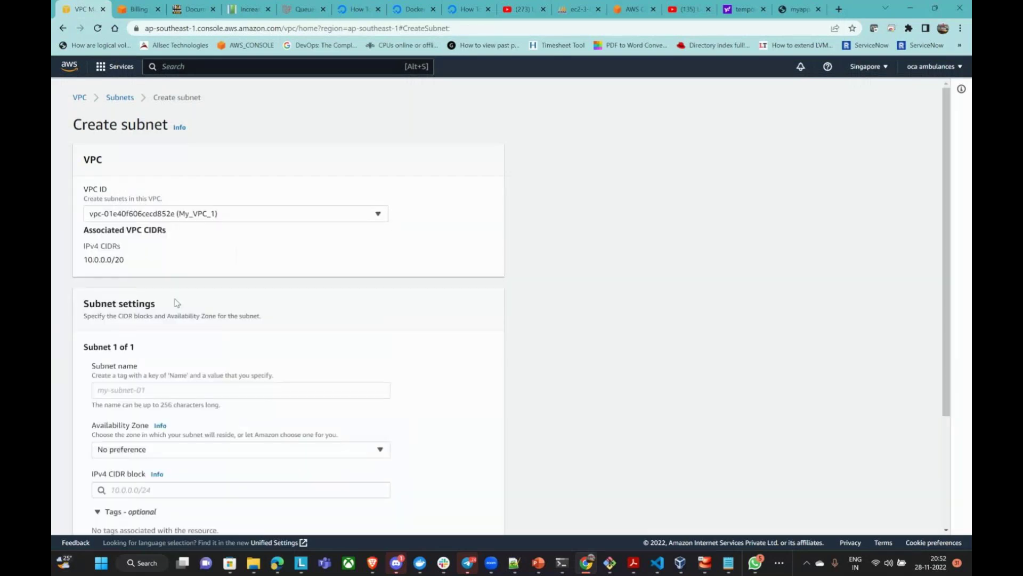
{"action": "left_click_drag", "start_coordinate": [84, 260], "coordinate": [144, 261]}
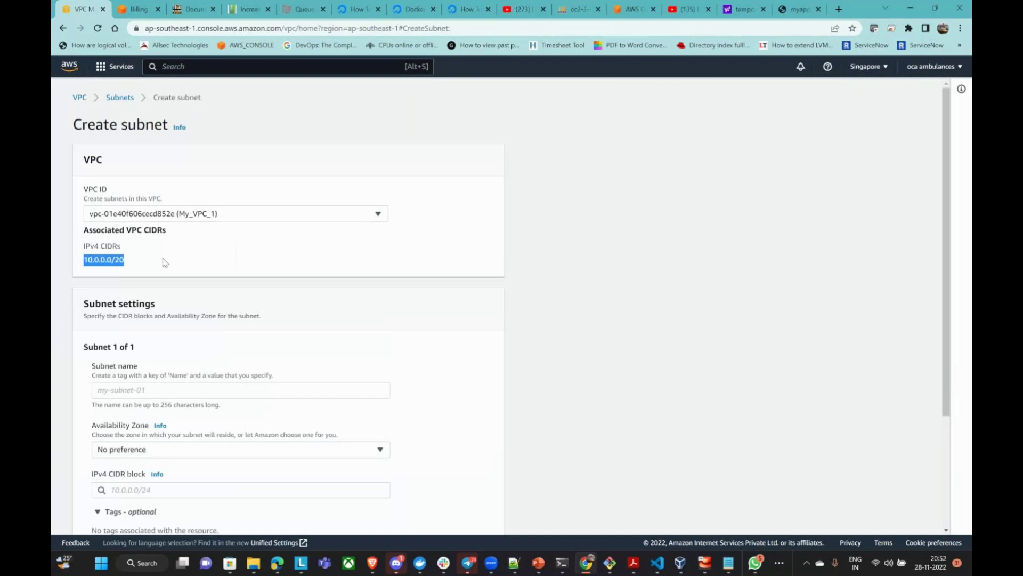
{"action": "scroll", "coordinate": [165, 262], "scroll_direction": "down", "scroll_amount": 1}
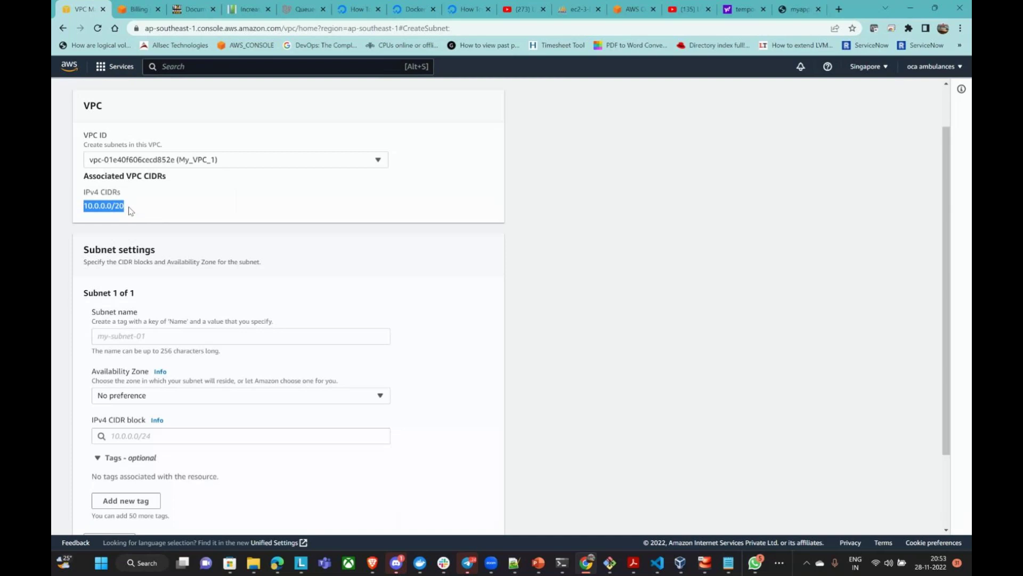
{"action": "left_click", "coordinate": [160, 204]}
{"action": "triple_click", "coordinate": [187, 208]}
{"action": "scroll", "coordinate": [203, 220], "scroll_direction": "down", "scroll_amount": 2}
{"action": "left_click", "coordinate": [230, 191]}
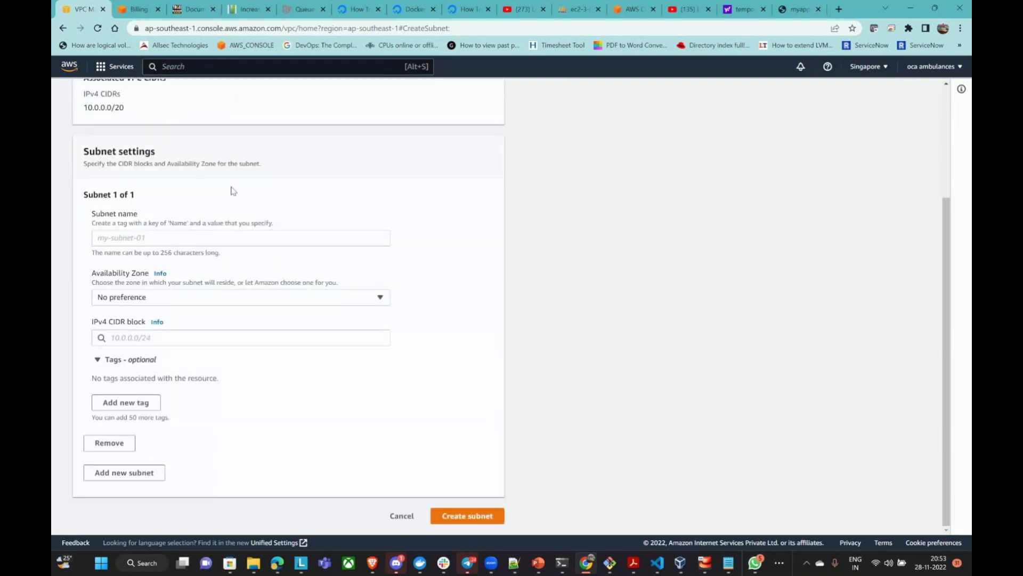
Name the new subnet my-subnet-01
{"action": "left_click", "coordinate": [140, 237]}
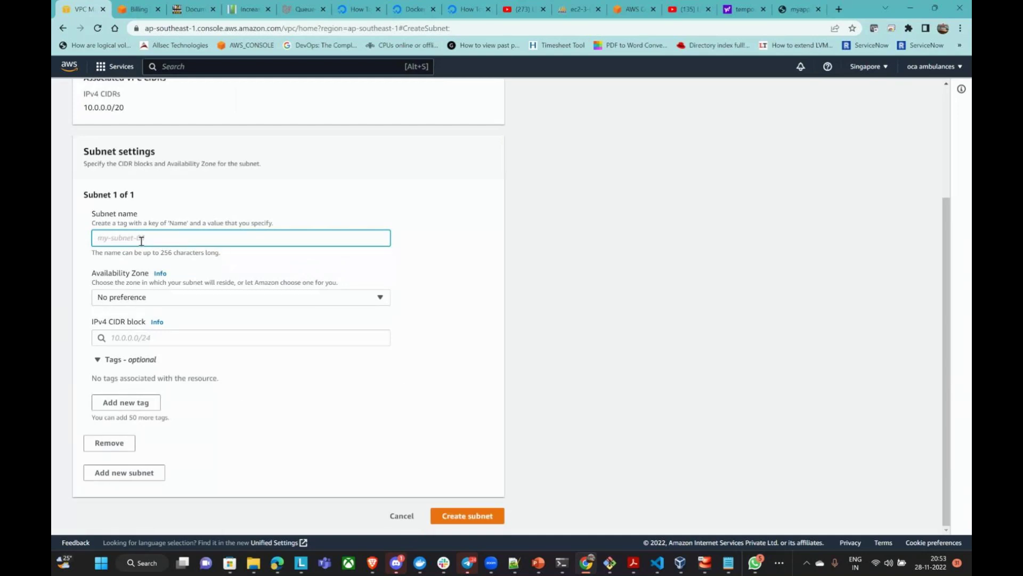
{"action": "type", "text": "my-a"}
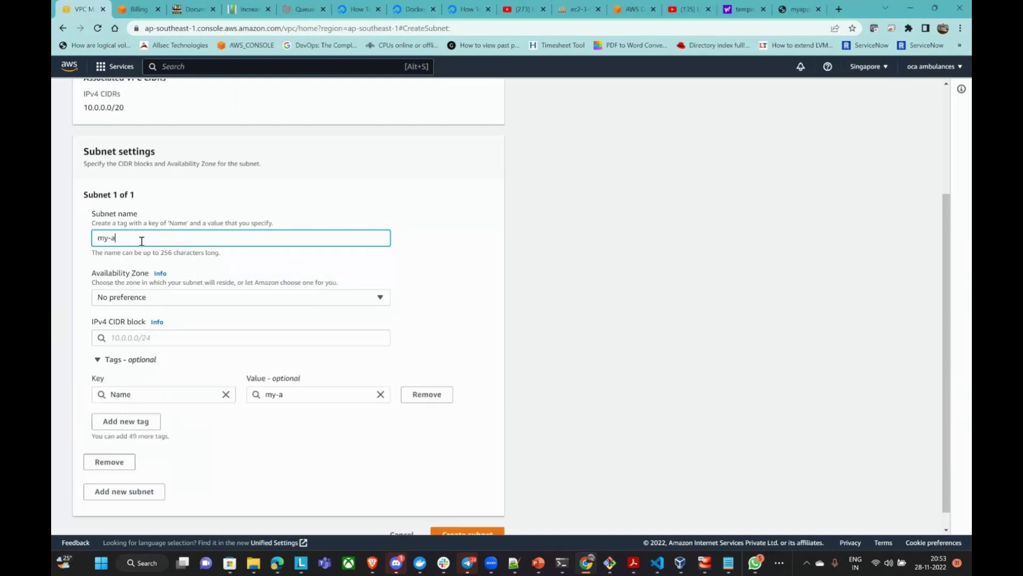
{"action": "type", "text": "ubn"}
{"action": "key", "text": "BackSpace"}
{"action": "key", "text": "BackSpace"}
{"action": "key", "text": "BackSpace"}
{"action": "key", "text": "BackSpace"}
{"action": "type", "text": "subnet-01"}
{"action": "key", "text": "ctrl+a"}
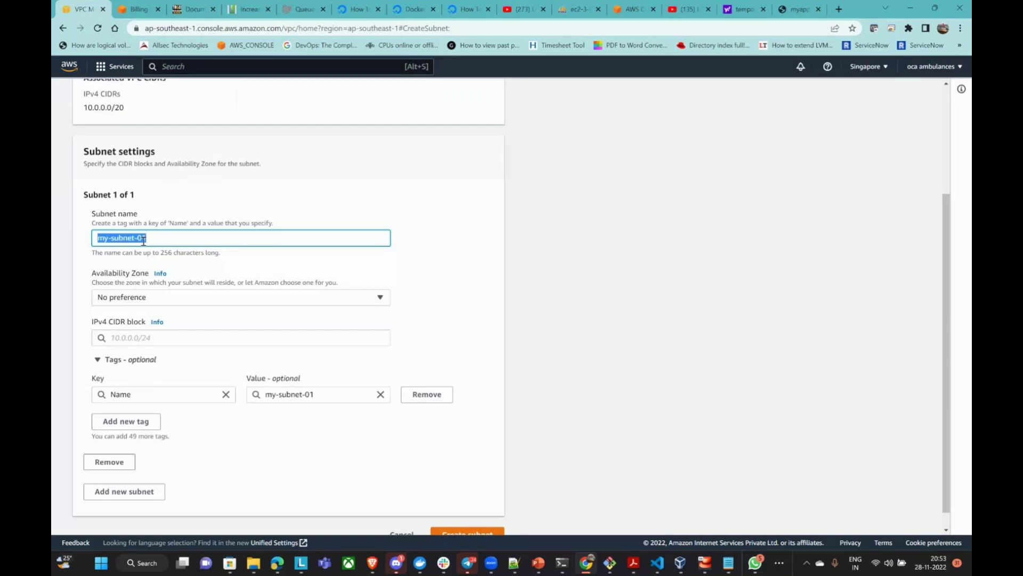
{"action": "left_click", "coordinate": [474, 272]}
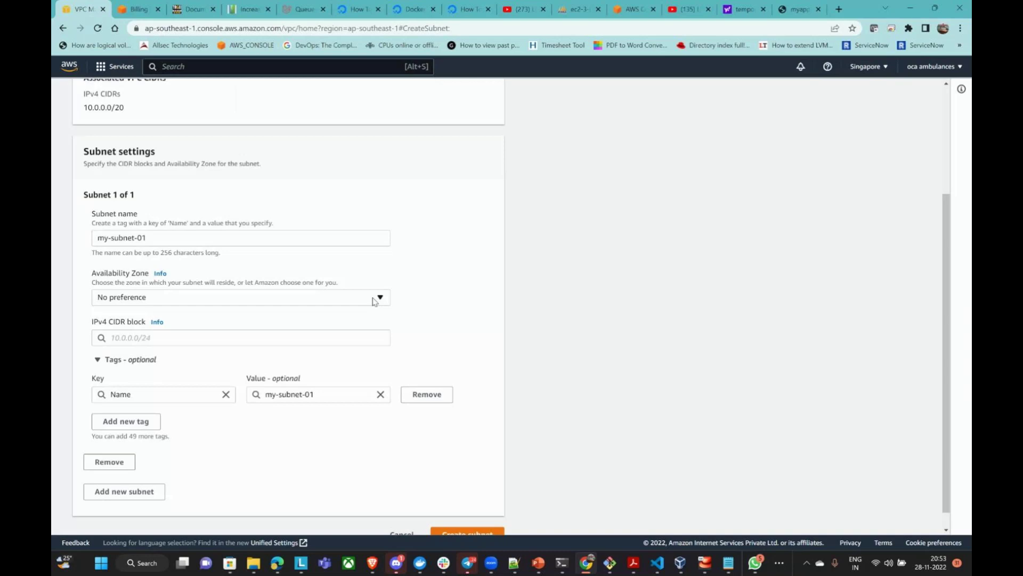
Check the list of regions without switching, and set the subnet's availability zone to Asia Pacific (Singapore) / ap-southeast-1a
{"action": "left_click", "coordinate": [884, 72]}
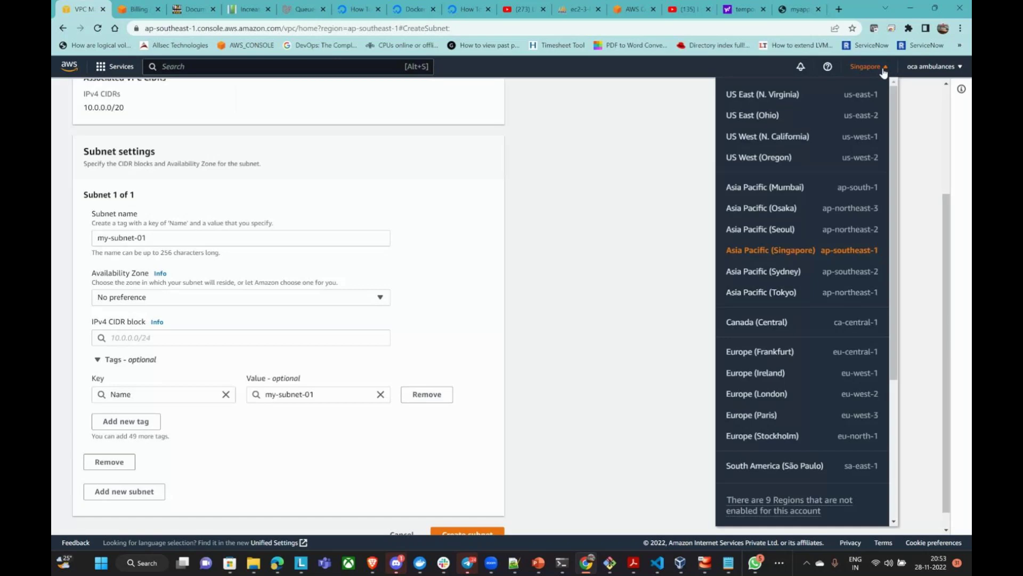
{"action": "left_click", "coordinate": [693, 155]}
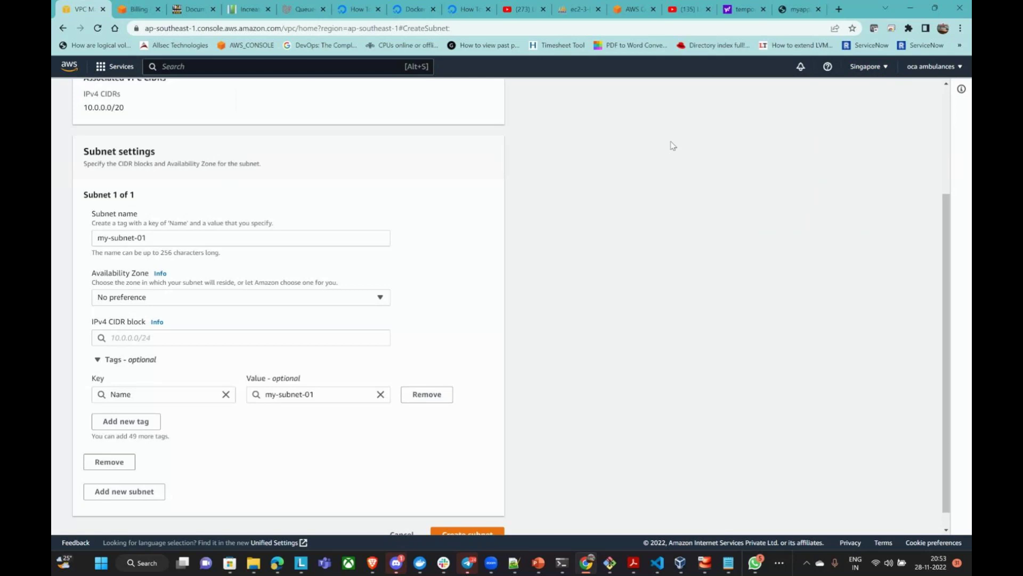
{"action": "left_click", "coordinate": [167, 297]}
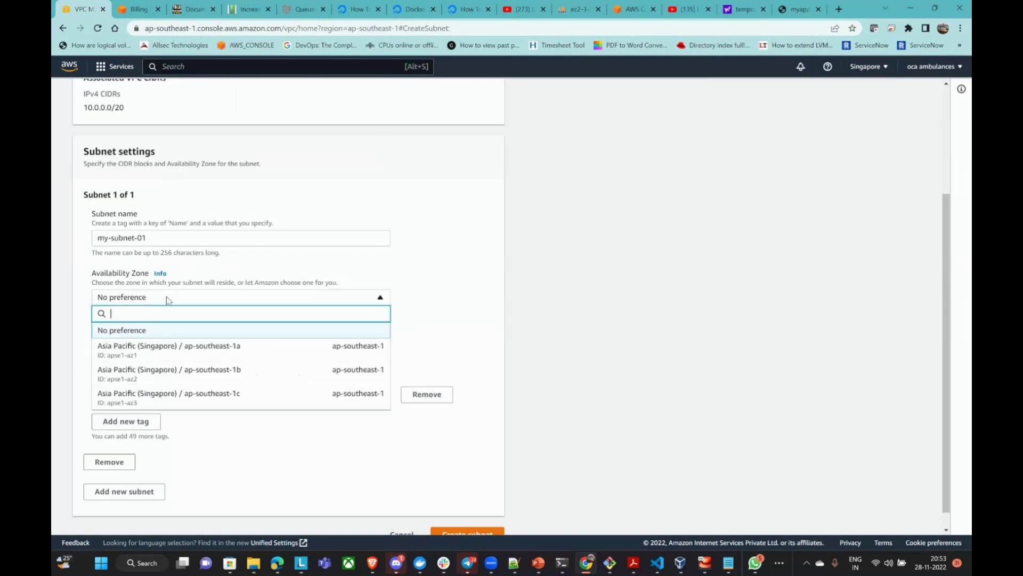
{"action": "left_click", "coordinate": [208, 349]}
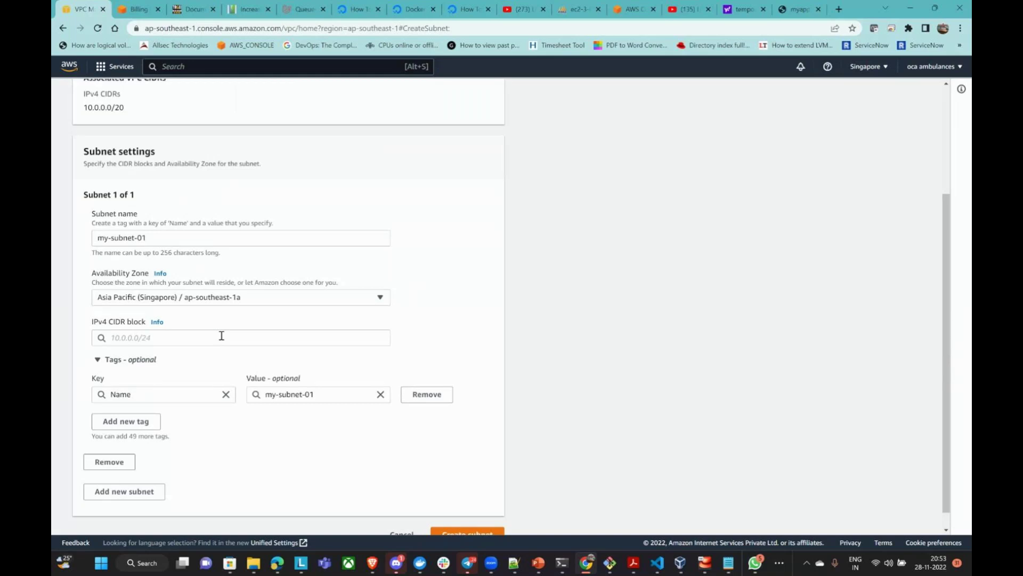
Set the subnet's IPv4 CIDR block to 10.0.0.0/21 and create the subnet
{"action": "left_click", "coordinate": [221, 335]}
{"action": "type", "text": "10.0"}
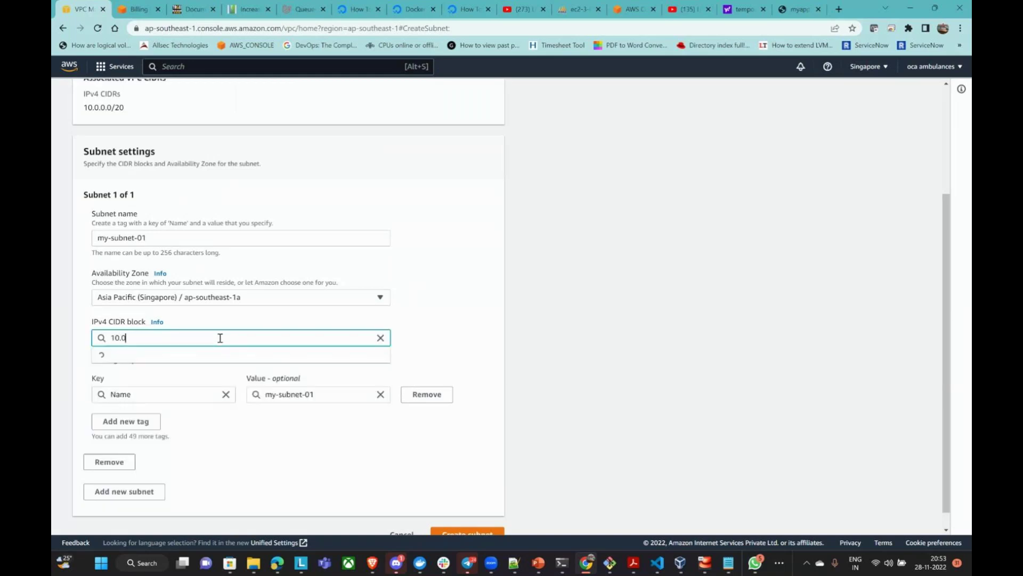
{"action": "type", "text": ".0.0/21"}
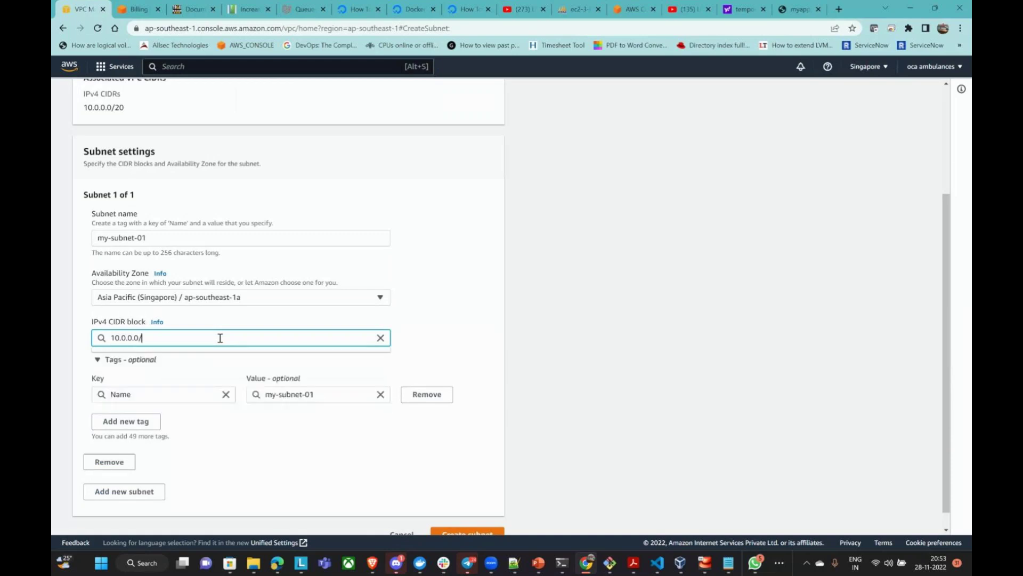
{"action": "left_click", "coordinate": [221, 358]}
{"action": "scroll", "coordinate": [485, 464], "scroll_direction": "down", "scroll_amount": 1}
{"action": "scroll", "coordinate": [485, 464], "scroll_direction": "down", "scroll_amount": 1}
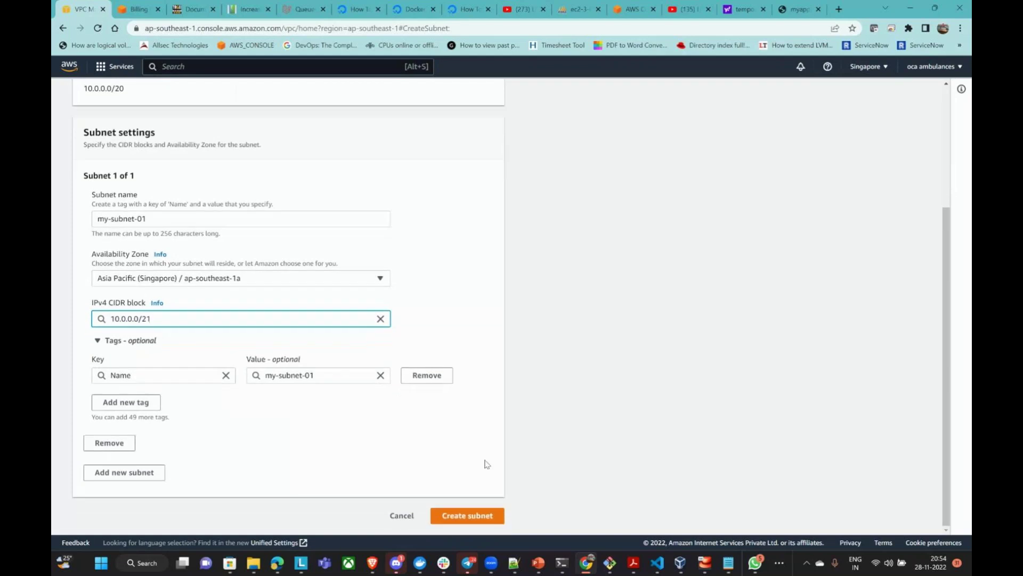
{"action": "left_click", "coordinate": [468, 516]}
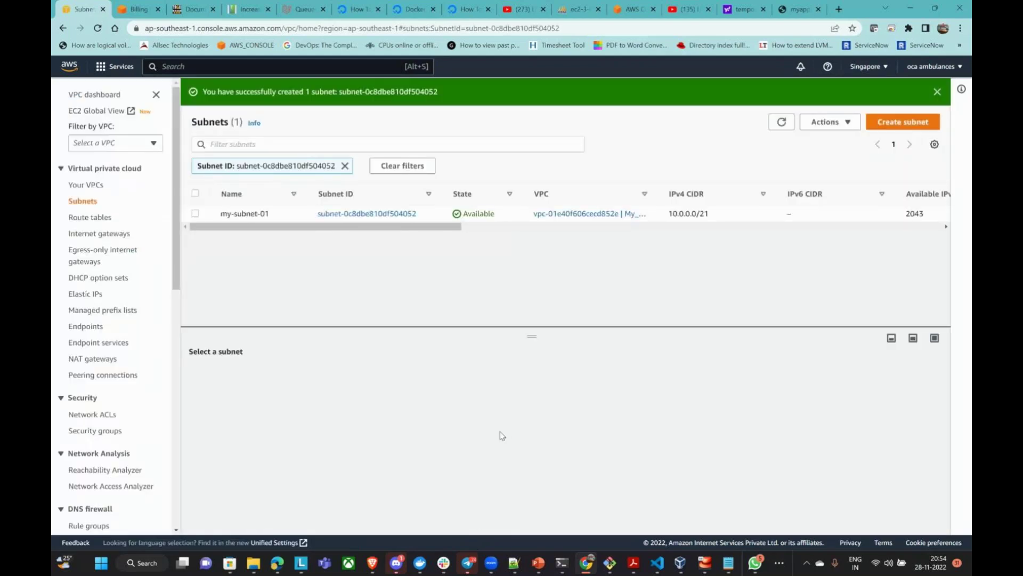
Review my-subnet-01's columns in the subnets list, including its available IPv4 addresses, and select its row
{"action": "left_click_drag", "start_coordinate": [455, 226], "coordinate": [627, 270]}
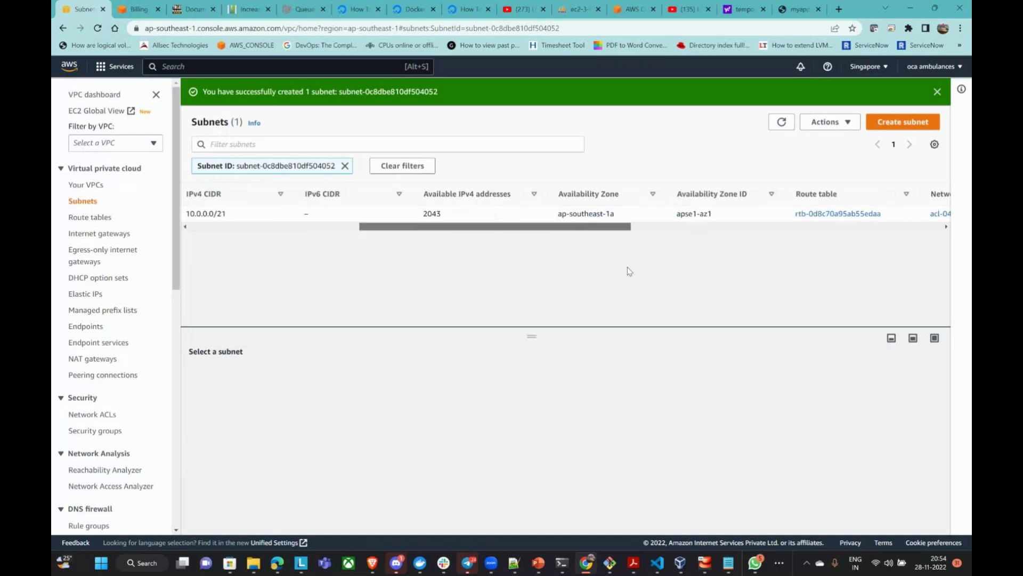
{"action": "left_click_drag", "start_coordinate": [436, 213], "coordinate": [455, 224]}
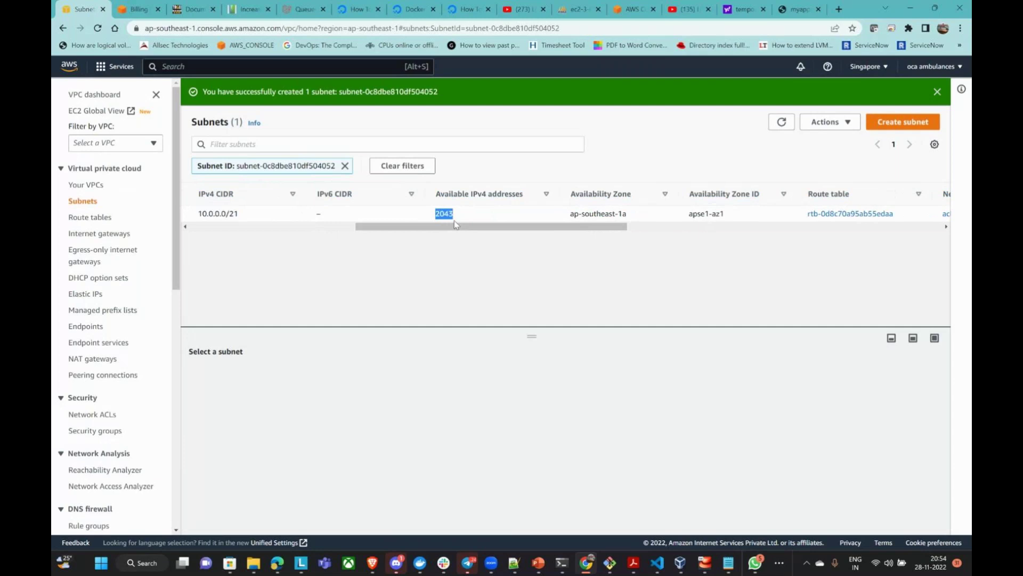
{"action": "left_click_drag", "start_coordinate": [455, 225], "coordinate": [169, 218]}
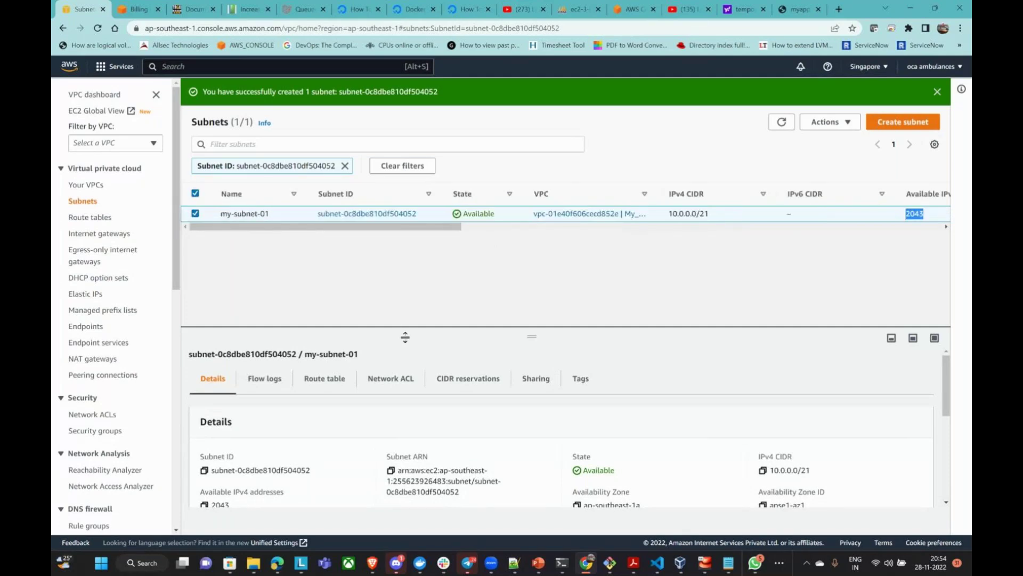
Open the details of my-subnet-01 and review its network ACL and associated route table
{"action": "left_click", "coordinate": [372, 213]}
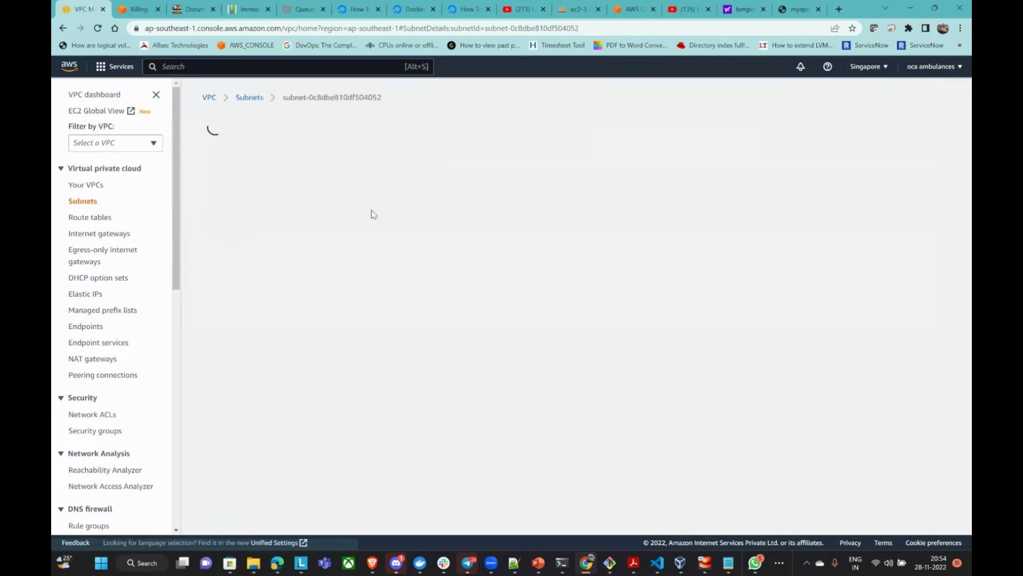
{"action": "scroll", "coordinate": [464, 279], "scroll_direction": "down", "scroll_amount": 2}
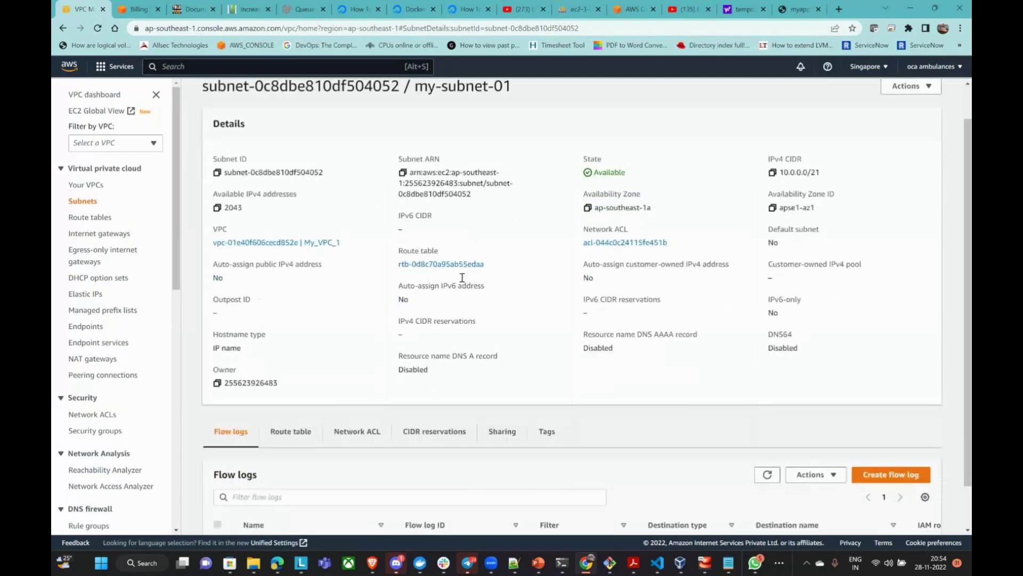
{"action": "left_click_drag", "start_coordinate": [585, 229], "coordinate": [685, 233]}
{"action": "left_click_drag", "start_coordinate": [398, 249], "coordinate": [493, 259]}
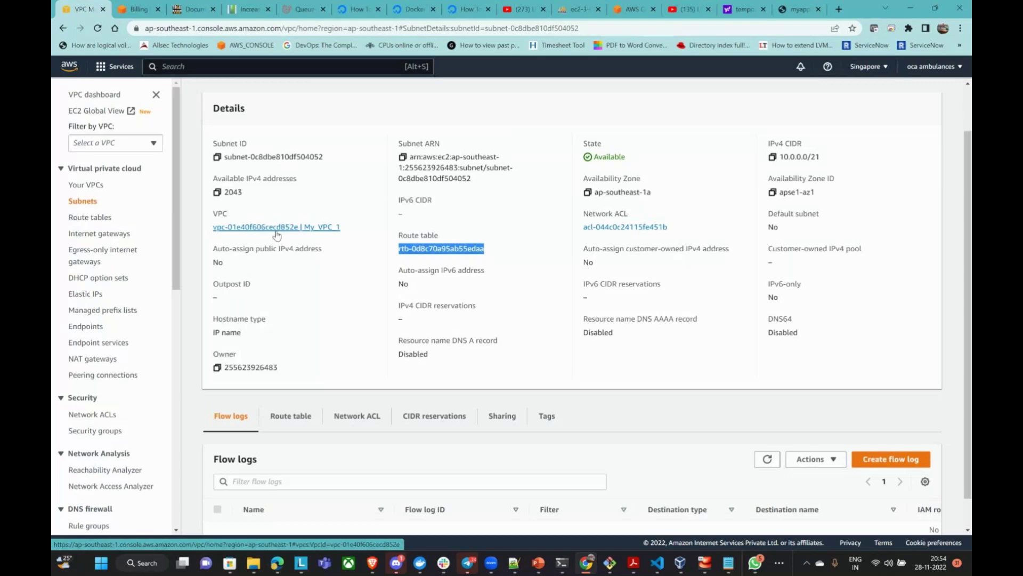
Show the route table of my-subnet-01 and examine the destination and target of its route
{"action": "scroll", "coordinate": [293, 246], "scroll_direction": "down", "scroll_amount": 1}
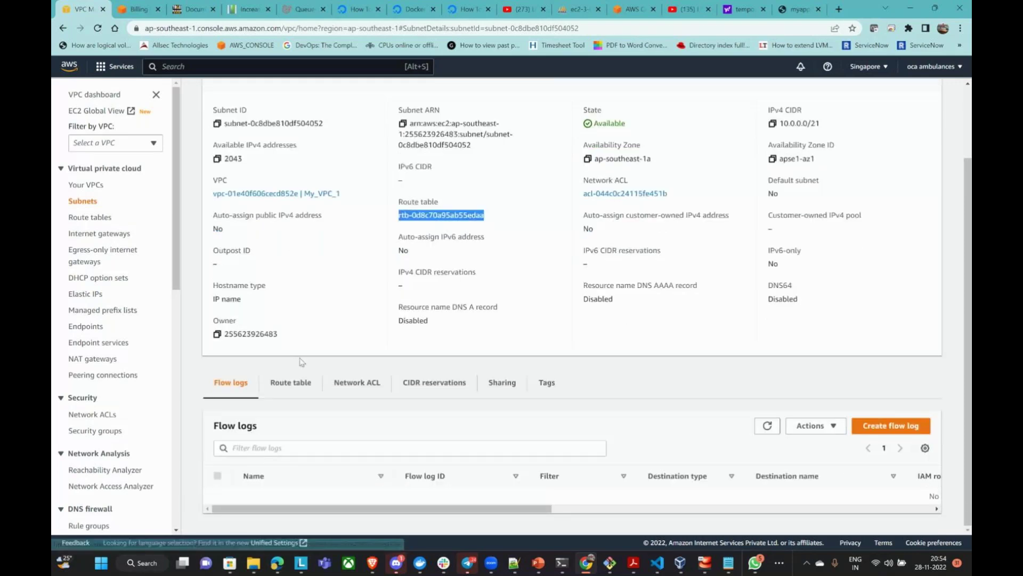
{"action": "left_click", "coordinate": [301, 382]}
{"action": "scroll", "coordinate": [313, 451], "scroll_direction": "down", "scroll_amount": 1}
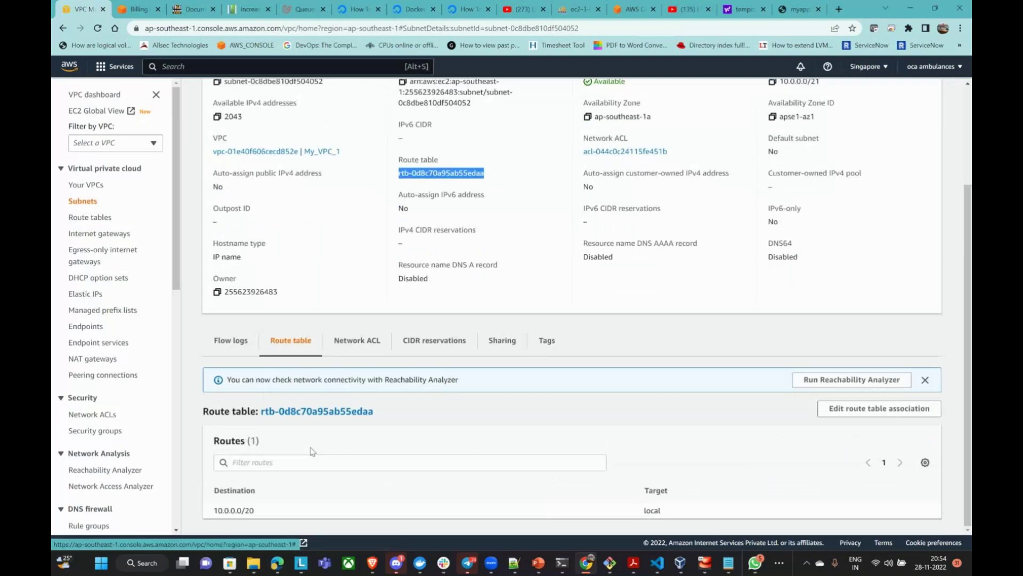
{"action": "triple_click", "coordinate": [235, 509]}
{"action": "left_click", "coordinate": [674, 486]}
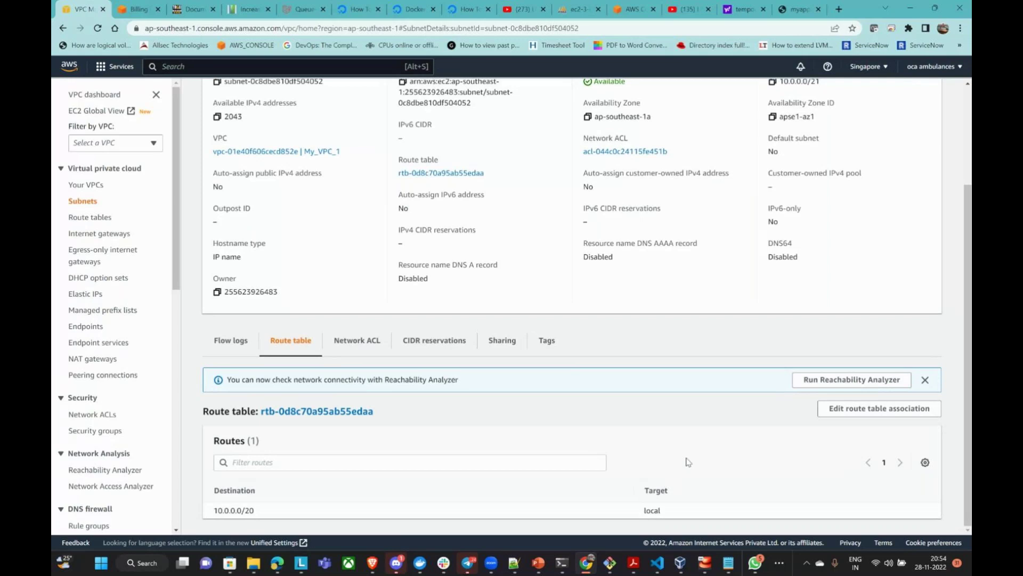
Examine the available IPv4 address count in the subnet's details
{"action": "scroll", "coordinate": [688, 462], "scroll_direction": "up", "scroll_amount": 3}
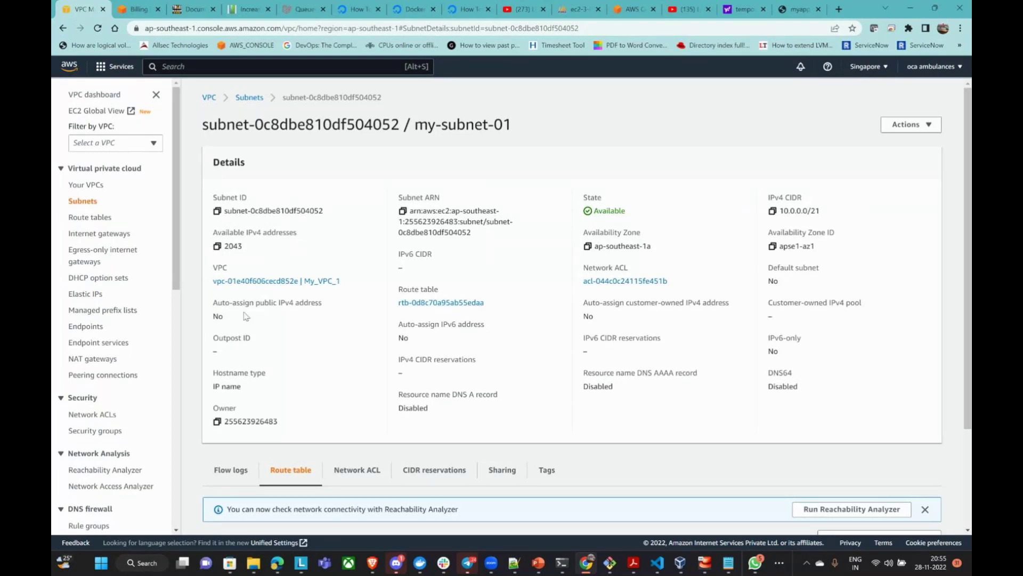
{"action": "double_click", "coordinate": [232, 246]}
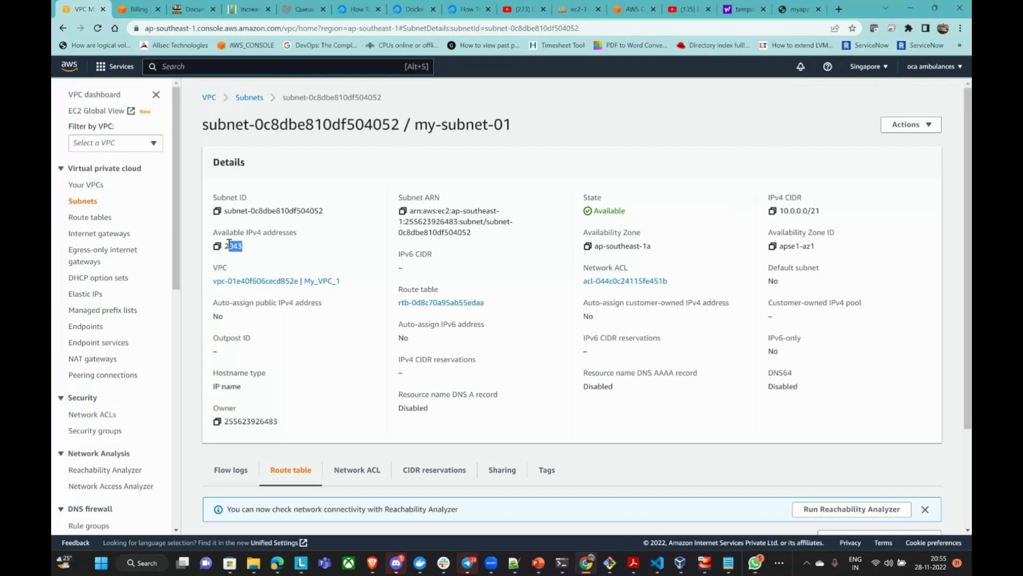
{"action": "left_click", "coordinate": [264, 248]}
{"action": "double_click", "coordinate": [269, 248]}
{"action": "left_click", "coordinate": [498, 304]}
{"action": "left_click_drag", "start_coordinate": [225, 246], "coordinate": [242, 246]}
Switch to the AWS DEVOPS NOVEMBER diagram, compare the address count with subnet 1's 10.0.0.0/21 range, and return to the AWS console
{"action": "left_click", "coordinate": [277, 569]}
{"action": "scroll", "coordinate": [481, 436], "scroll_direction": "up", "scroll_amount": 8}
{"action": "scroll", "coordinate": [482, 436], "scroll_direction": "up", "scroll_amount": 3}
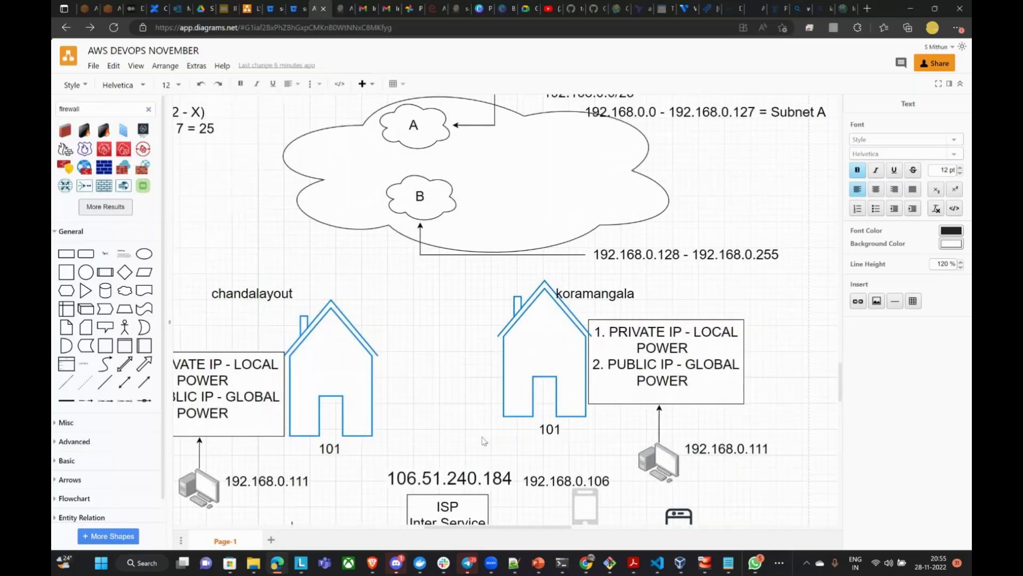
{"action": "scroll", "coordinate": [483, 440], "scroll_direction": "down", "scroll_amount": 5}
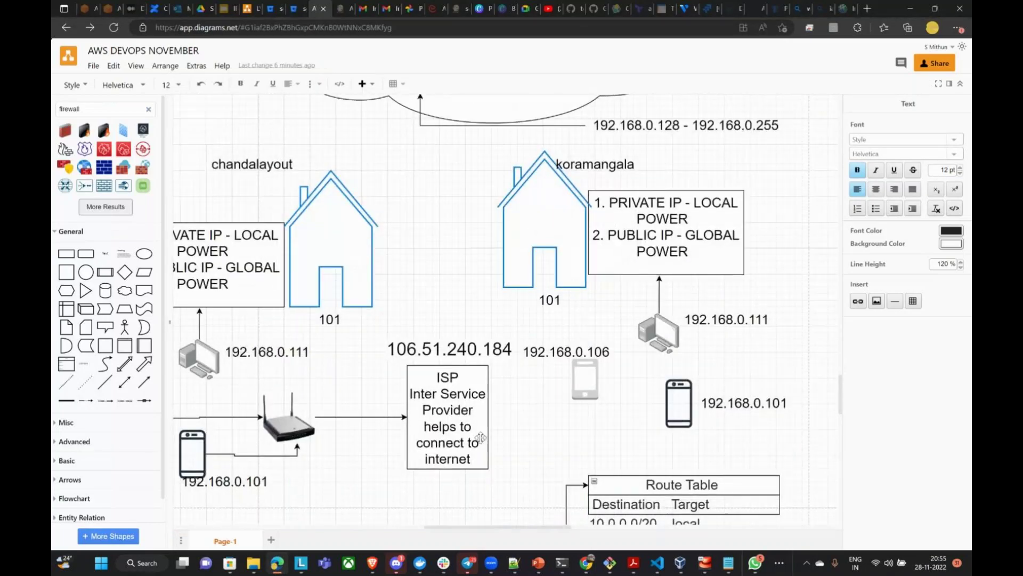
{"action": "scroll", "coordinate": [481, 438], "scroll_direction": "up", "scroll_amount": 1}
{"action": "scroll", "coordinate": [481, 437], "scroll_direction": "up", "scroll_amount": 5}
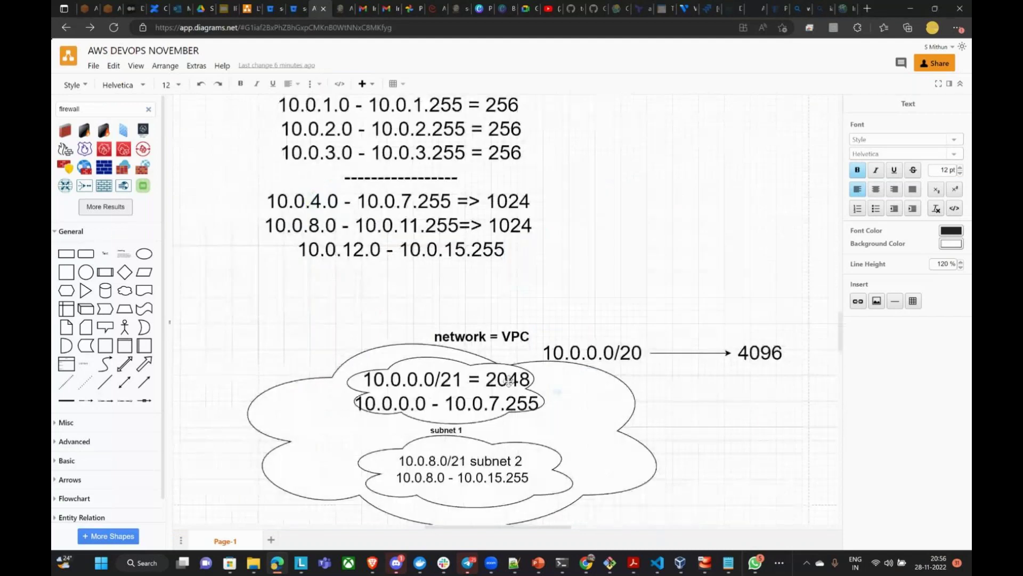
{"action": "left_click", "coordinate": [586, 563]}
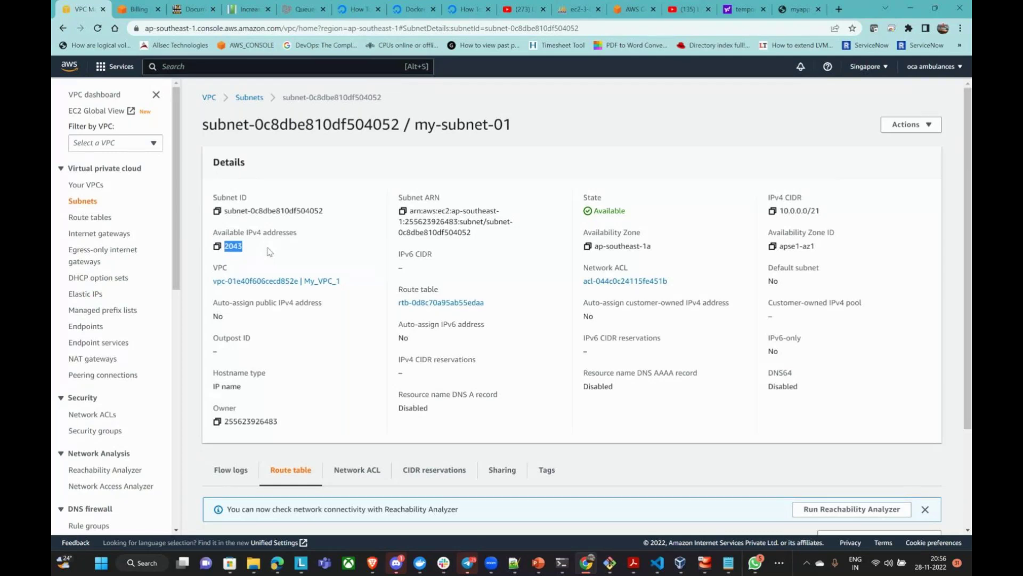
{"action": "scroll", "coordinate": [485, 342], "scroll_direction": "down", "scroll_amount": 1}
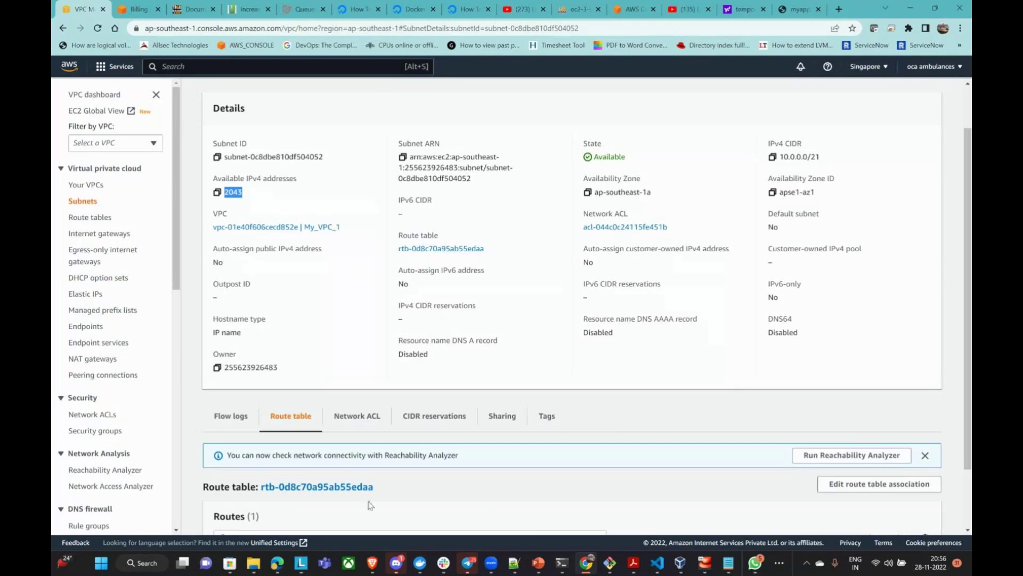
Switch to the diagrams.net drawing and add the text "aws reserves 5 ip address" below the Region - Mumbai box
{"action": "key", "text": "alt+Tab"}
{"action": "scroll", "coordinate": [362, 467], "scroll_direction": "up", "scroll_amount": 10}
{"action": "scroll", "coordinate": [362, 467], "scroll_direction": "down", "scroll_amount": 5}
{"action": "scroll", "coordinate": [242, 378], "scroll_direction": "up", "scroll_amount": 1}
{"action": "left_click", "coordinate": [255, 383]}
{"action": "double_click", "coordinate": [281, 368]}
{"action": "type", "text": "aws"}
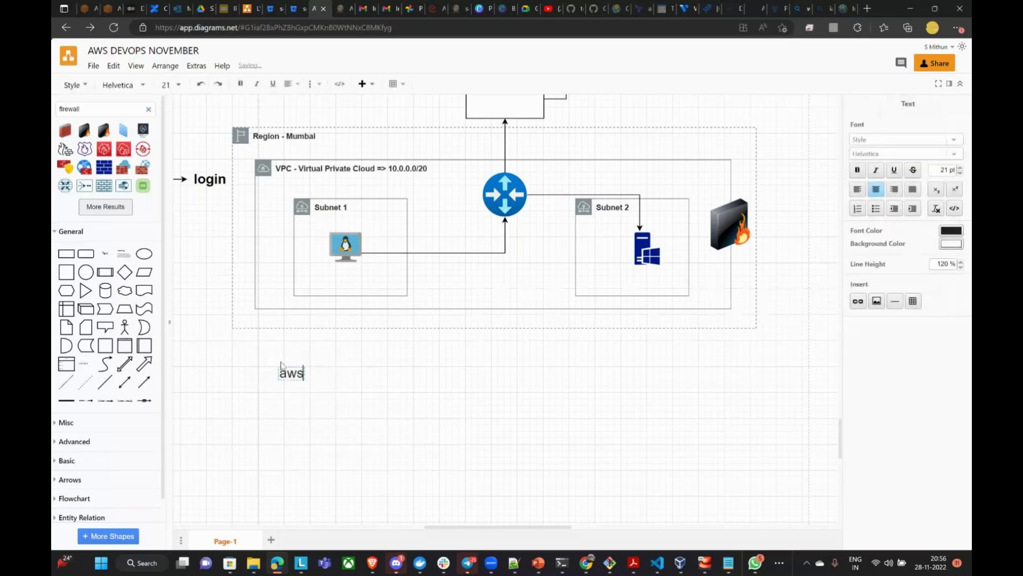
{"action": "type", "text": " reserve"}
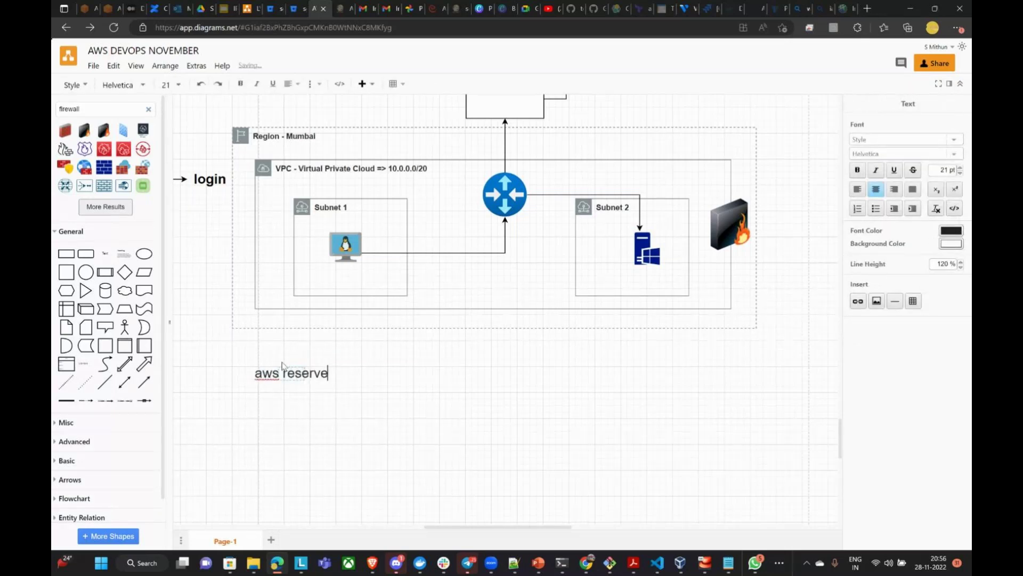
{"action": "type", "text": "s 5 ip "}
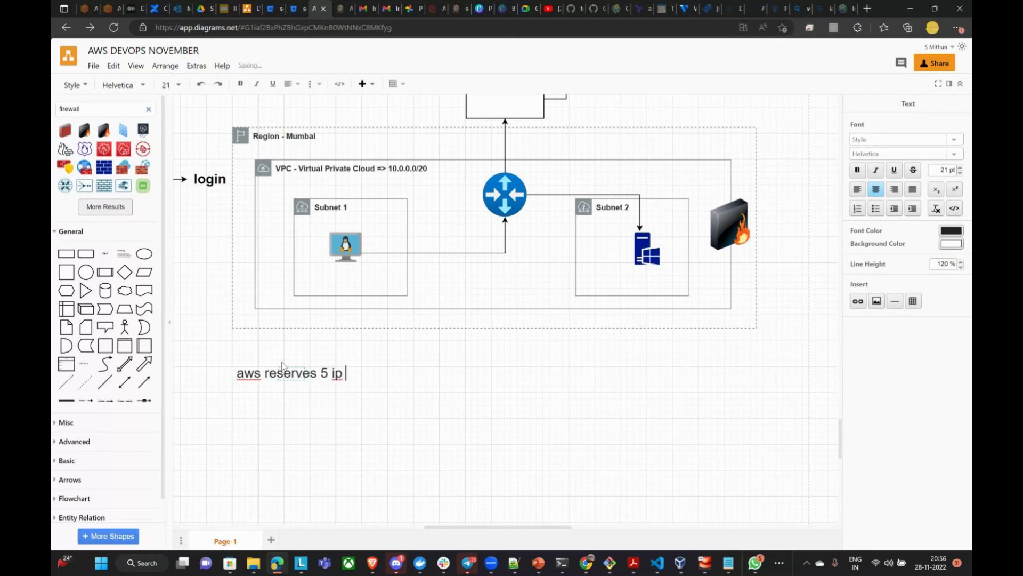
{"action": "type", "text": "address"}
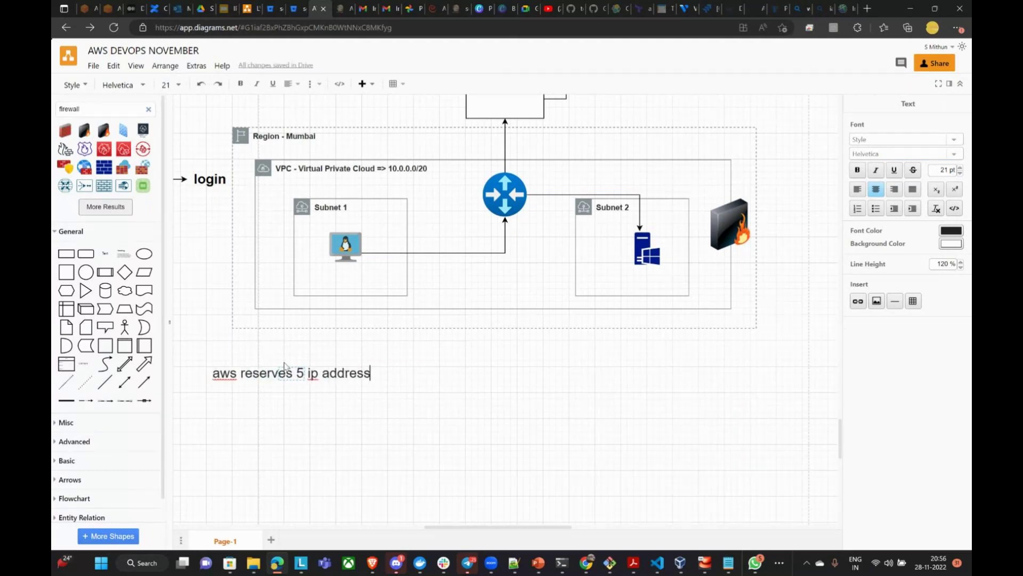
Begin a numbered line in the reserved-address note reading "1. ip address of the"
{"action": "key", "text": "Return"}
{"action": "type", "text": "1. ip add"}
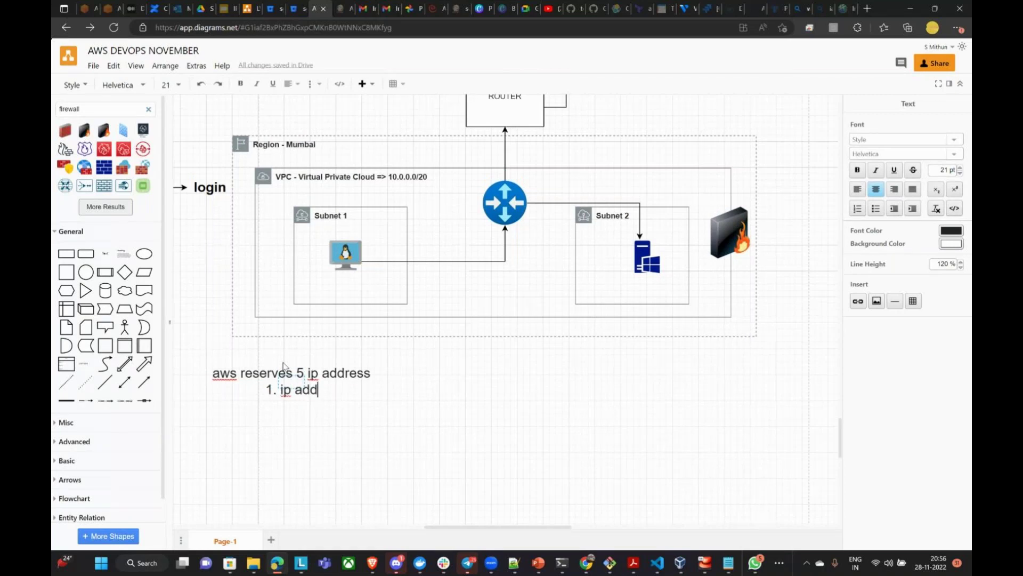
{"action": "type", "text": "ress of the"}
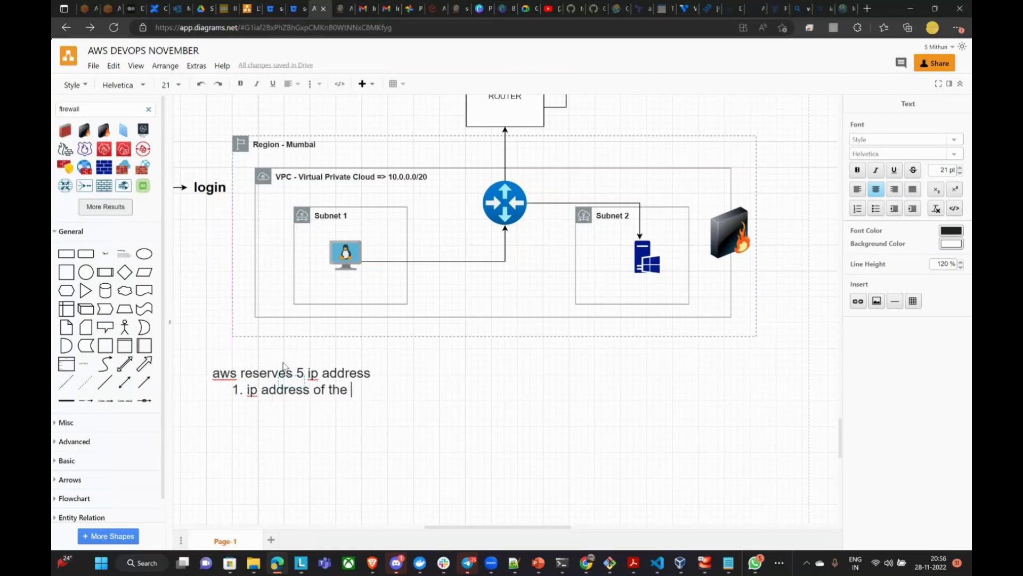
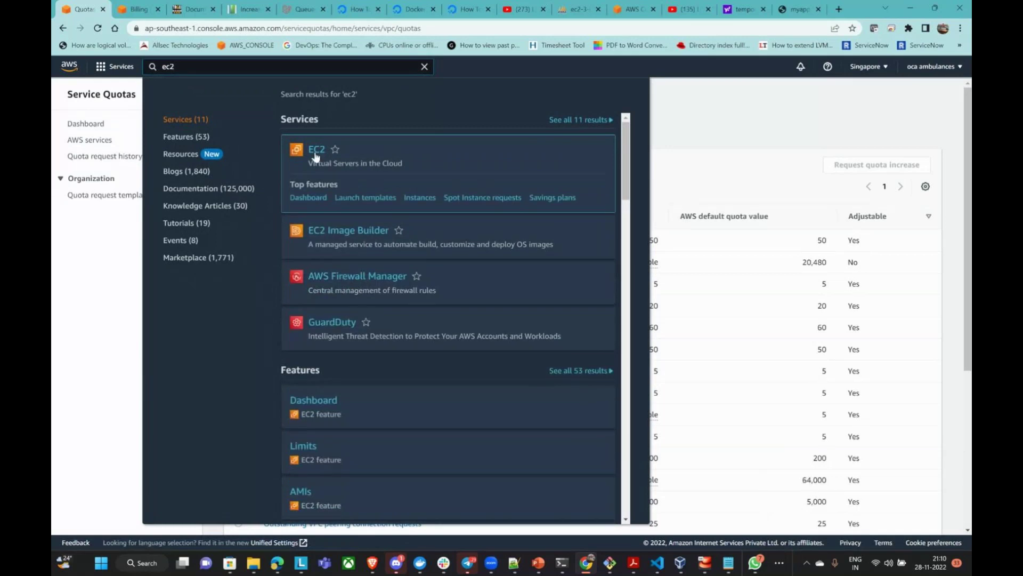
Open the running instances list in EC2 and start launching a new instance
{"action": "left_click", "coordinate": [315, 152]}
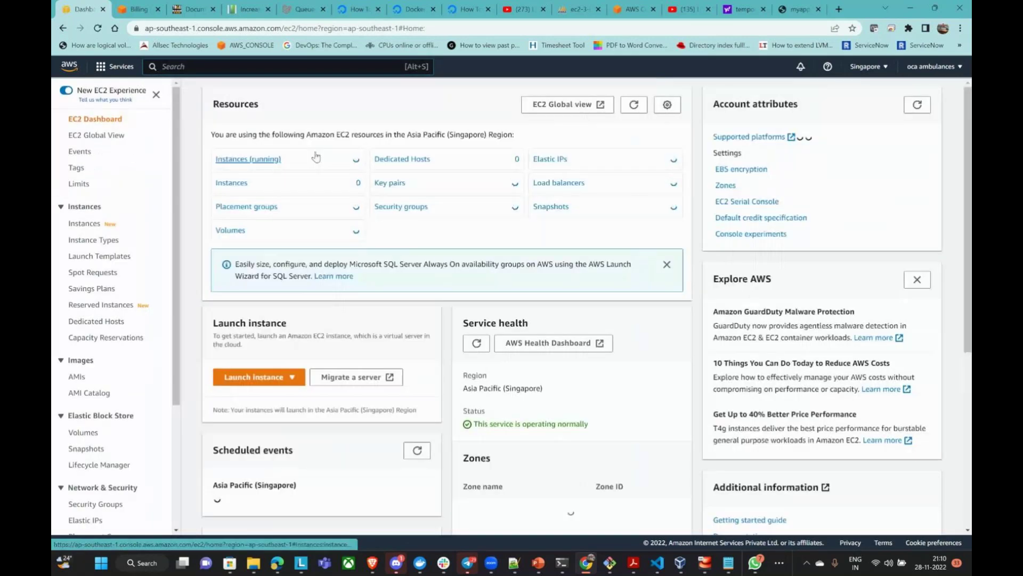
{"action": "left_click", "coordinate": [263, 160]}
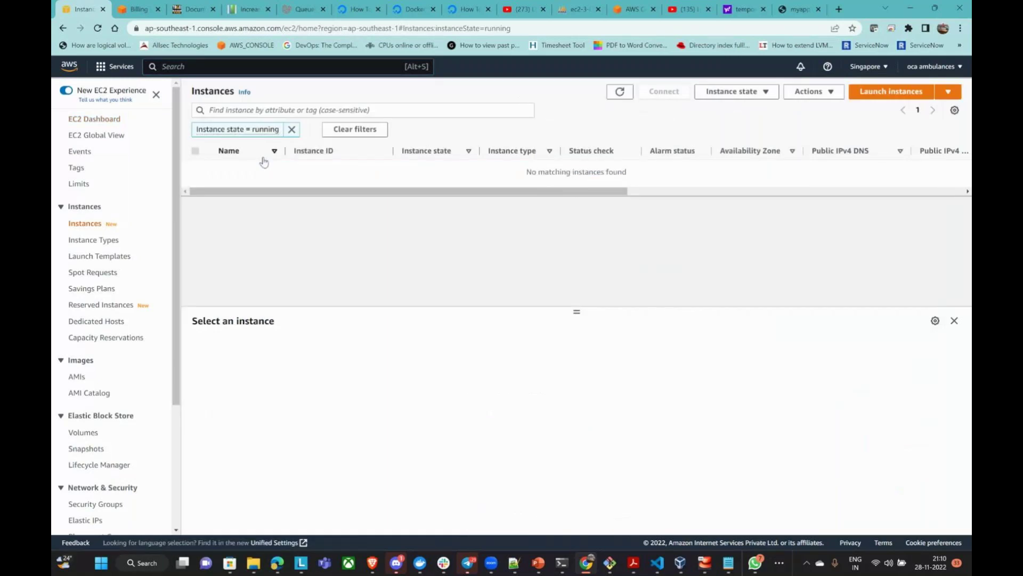
{"action": "left_click", "coordinate": [888, 94]}
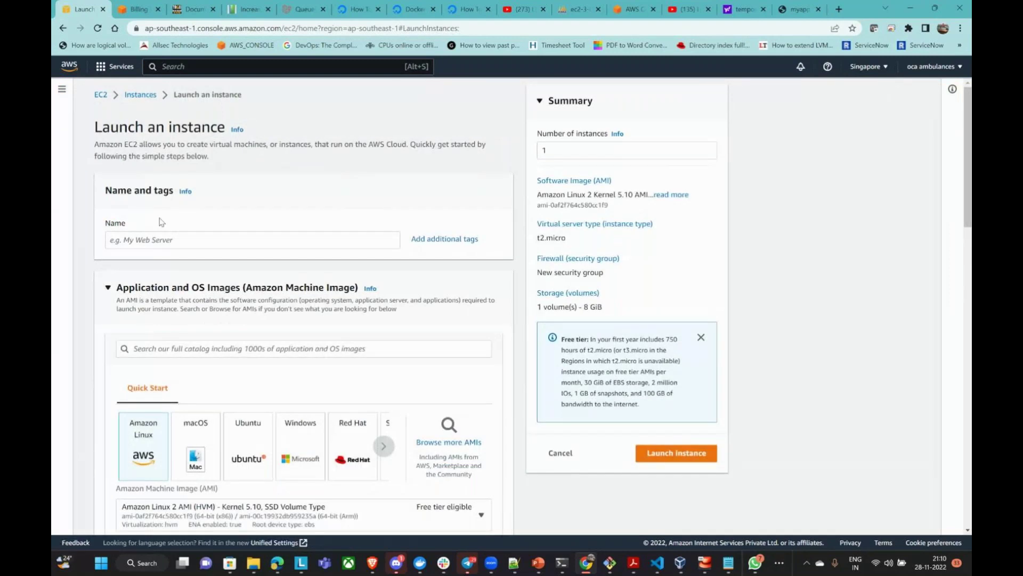
Name the new EC2 instance Test
{"action": "left_click", "coordinate": [186, 240]}
{"action": "type", "text": "Demo="}
{"action": "key", "text": "BackSpace"}
{"action": "key", "text": "BackSpace"}
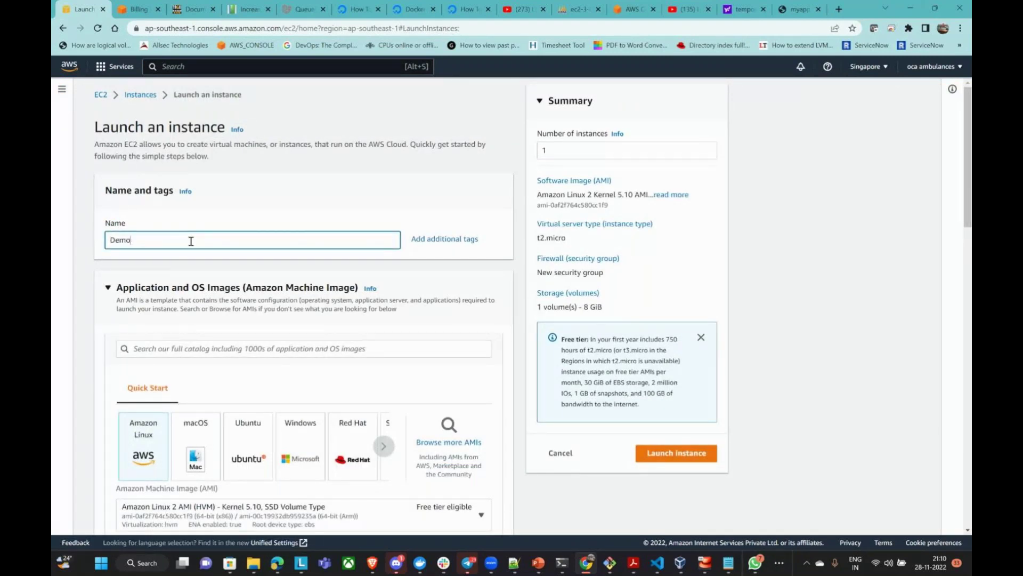
{"action": "key", "text": "BackSpace"}
{"action": "key", "text": "BackSpace"}
{"action": "key", "text": "BackSpace"}
{"action": "type", "text": "TE="}
{"action": "key", "text": "BackSpace"}
{"action": "type", "text": "est"}
Review the Amazon Linux 2 machine image settings and select t2.micro as the instance type
{"action": "scroll", "coordinate": [277, 192], "scroll_direction": "down", "scroll_amount": 2}
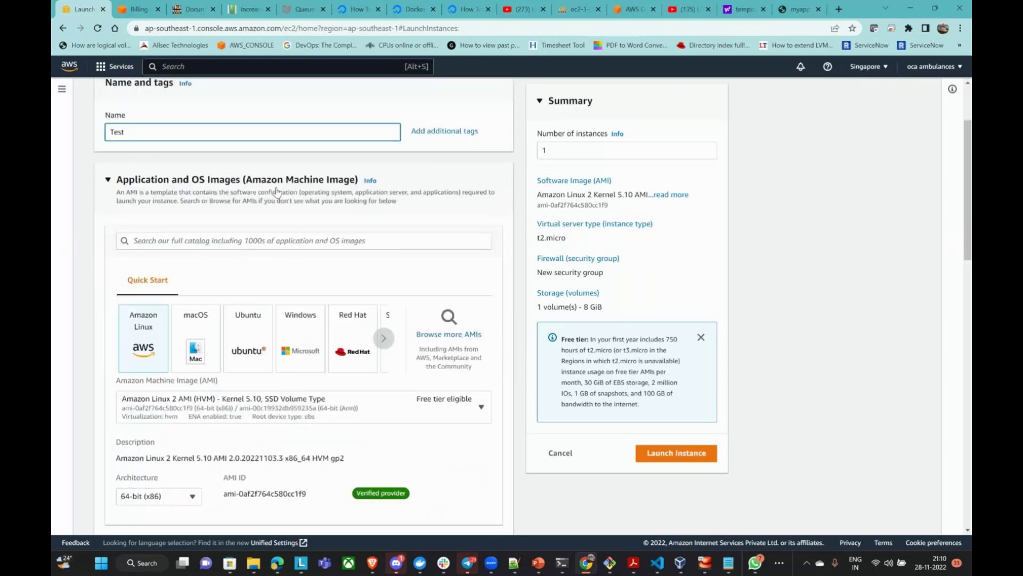
{"action": "scroll", "coordinate": [277, 192], "scroll_direction": "down", "scroll_amount": 2}
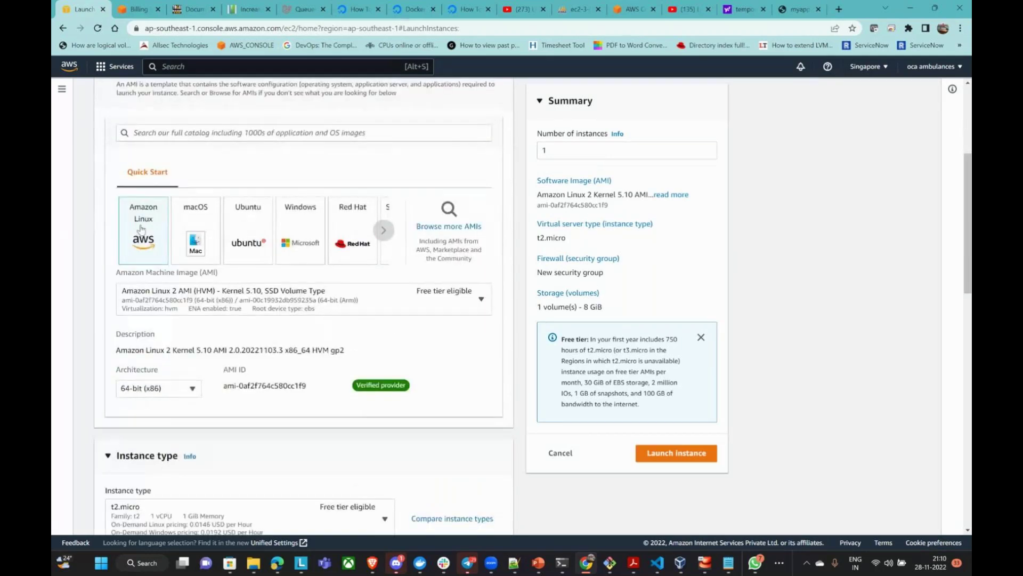
{"action": "scroll", "coordinate": [140, 230], "scroll_direction": "down", "scroll_amount": 2}
{"action": "scroll", "coordinate": [207, 230], "scroll_direction": "down", "scroll_amount": 2}
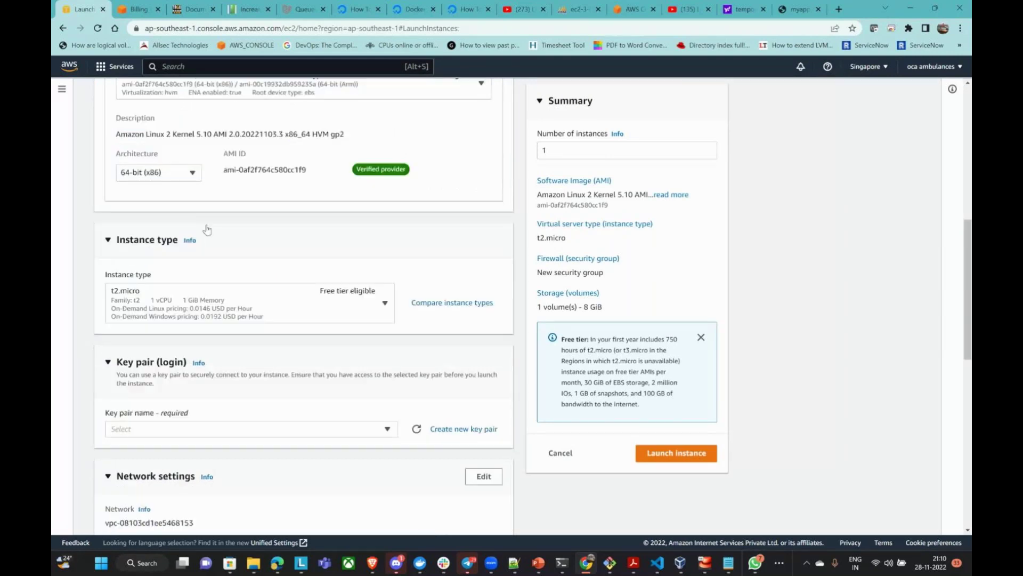
{"action": "scroll", "coordinate": [207, 230], "scroll_direction": "up", "scroll_amount": 2}
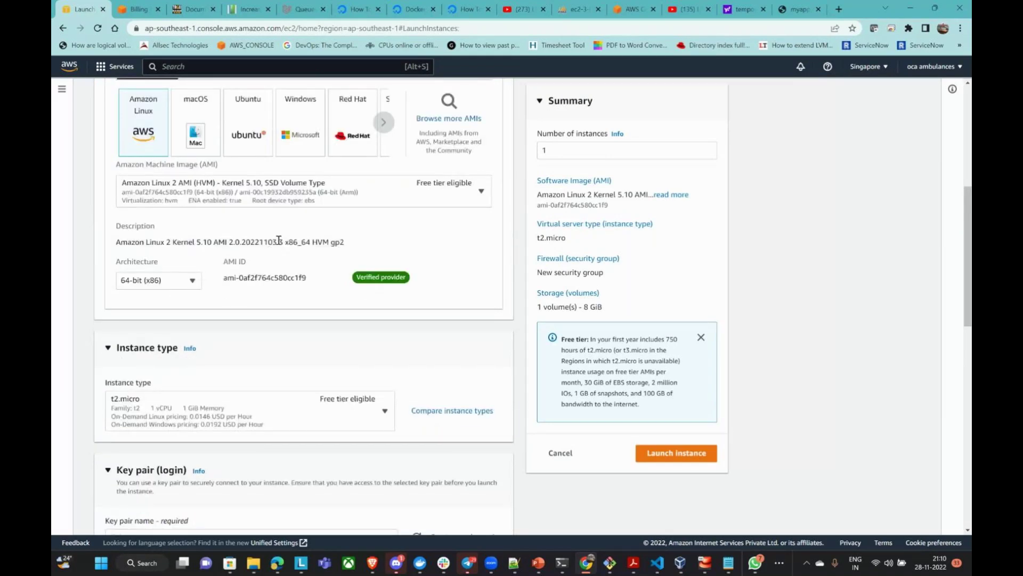
{"action": "scroll", "coordinate": [299, 239], "scroll_direction": "down", "scroll_amount": 2}
{"action": "scroll", "coordinate": [335, 205], "scroll_direction": "down", "scroll_amount": 2}
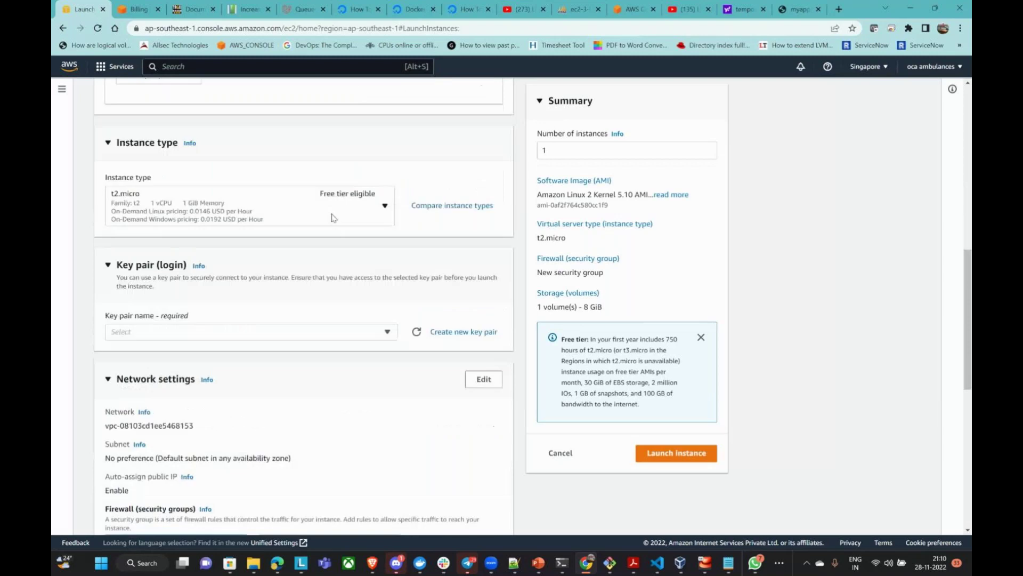
{"action": "left_click", "coordinate": [328, 192]}
{"action": "left_click", "coordinate": [355, 188]}
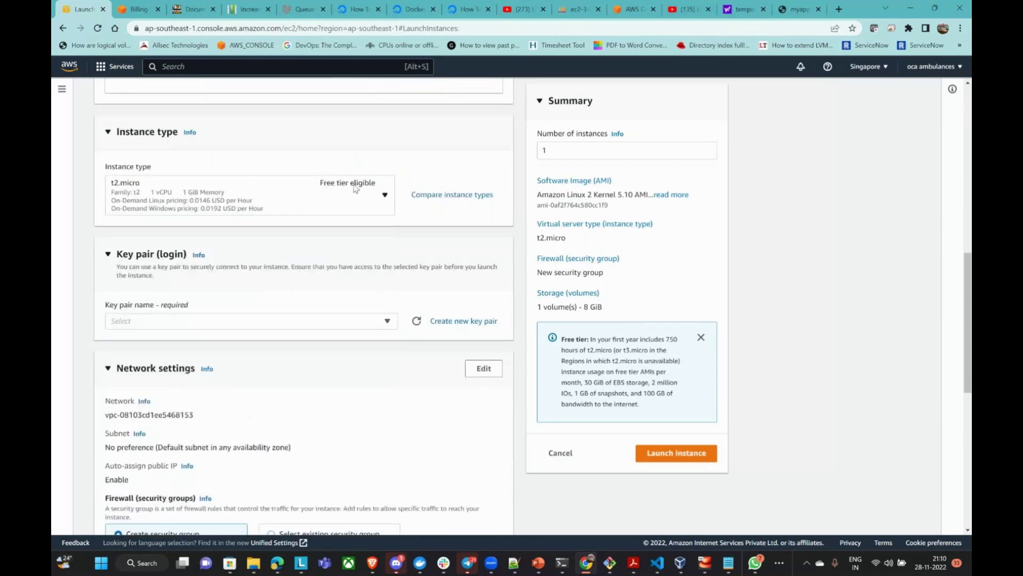
{"action": "left_click", "coordinate": [129, 187]}
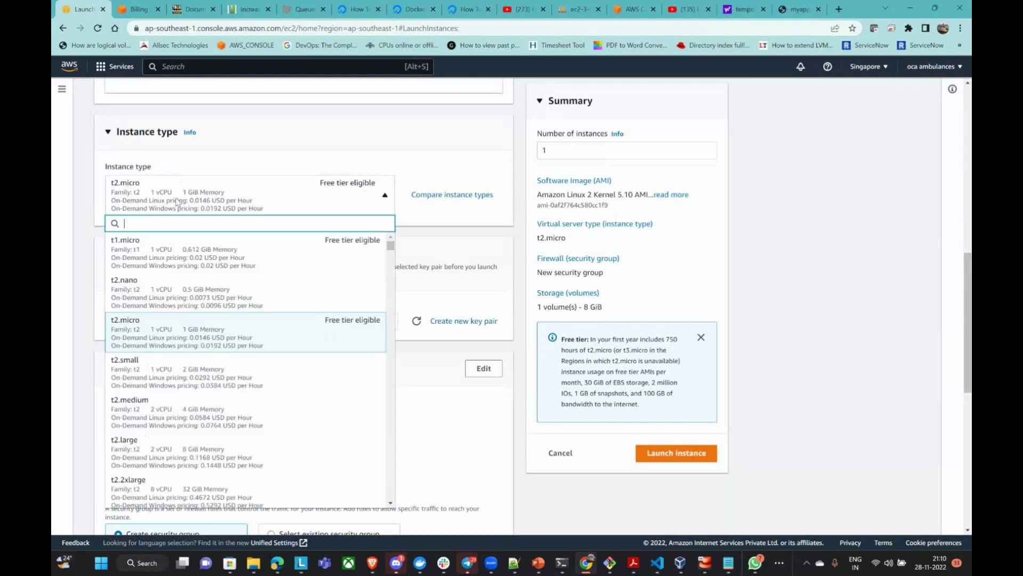
{"action": "left_click", "coordinate": [211, 317]}
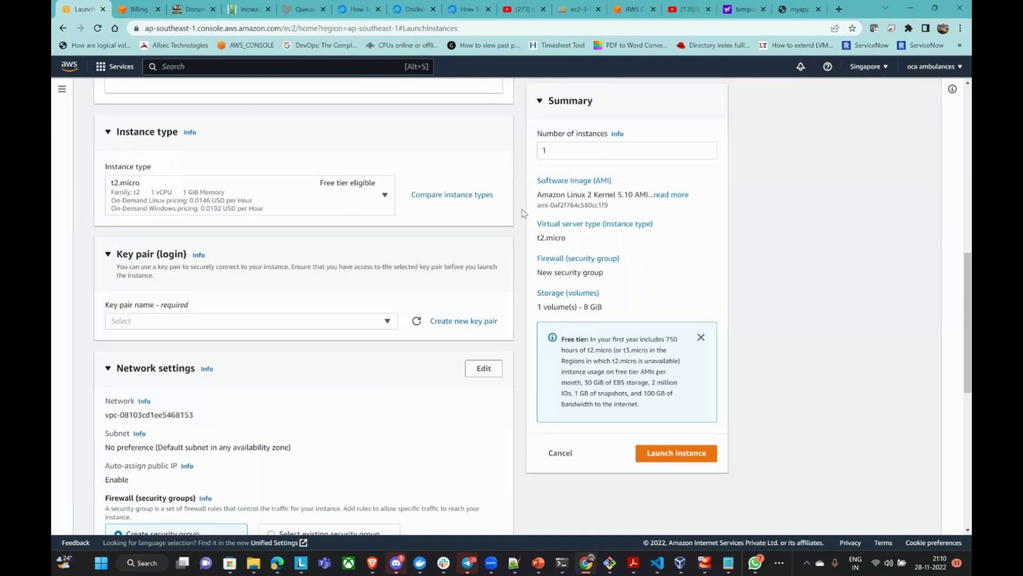
Create a new RSA key pair named OCA-SG in .pem format for the instance login
{"action": "left_click", "coordinate": [388, 322]}
{"action": "left_click", "coordinate": [387, 321]}
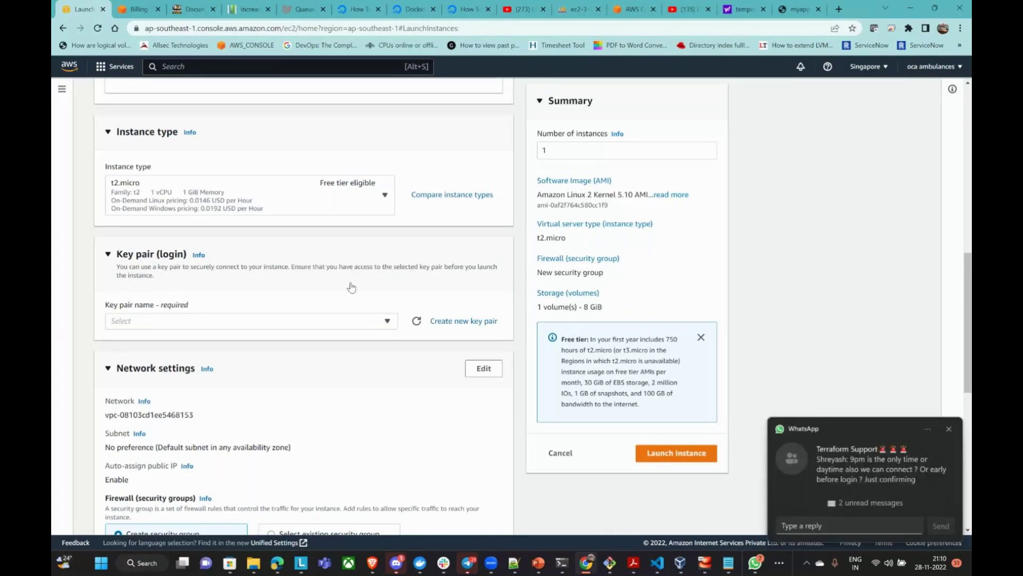
{"action": "left_click", "coordinate": [948, 429]}
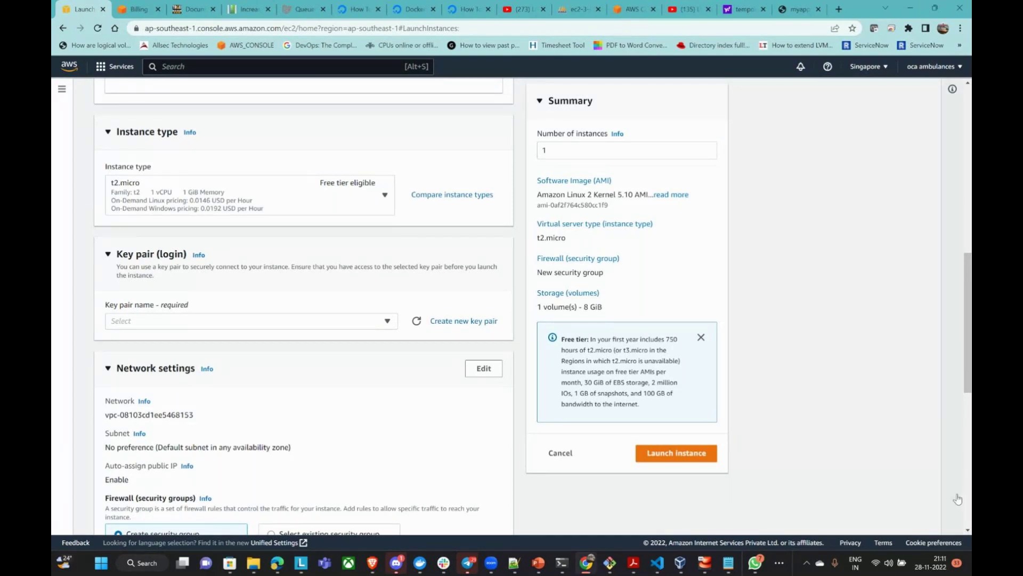
{"action": "left_click", "coordinate": [462, 325]}
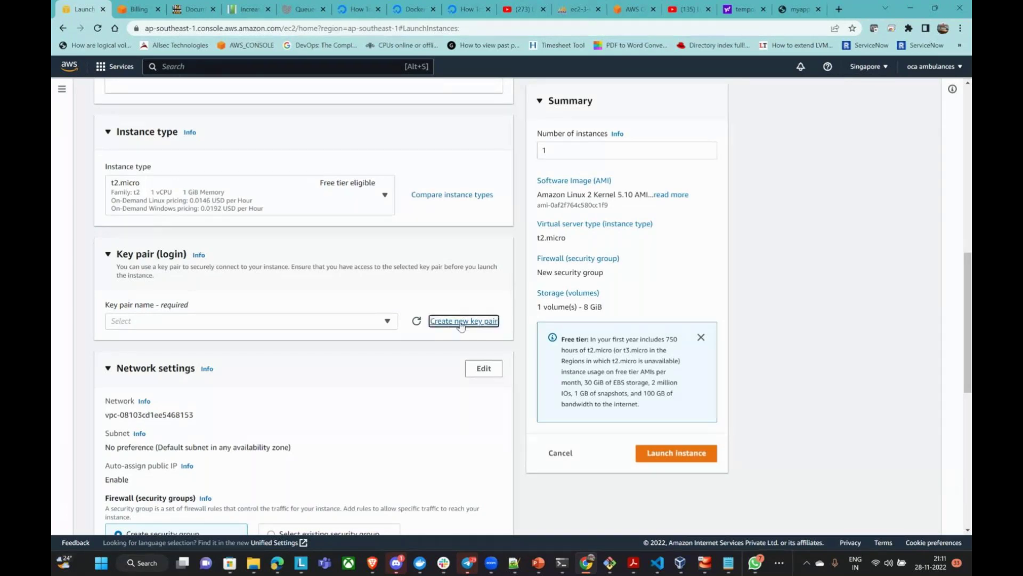
{"action": "left_click", "coordinate": [462, 278]}
{"action": "type", "text": "OCA-SG"}
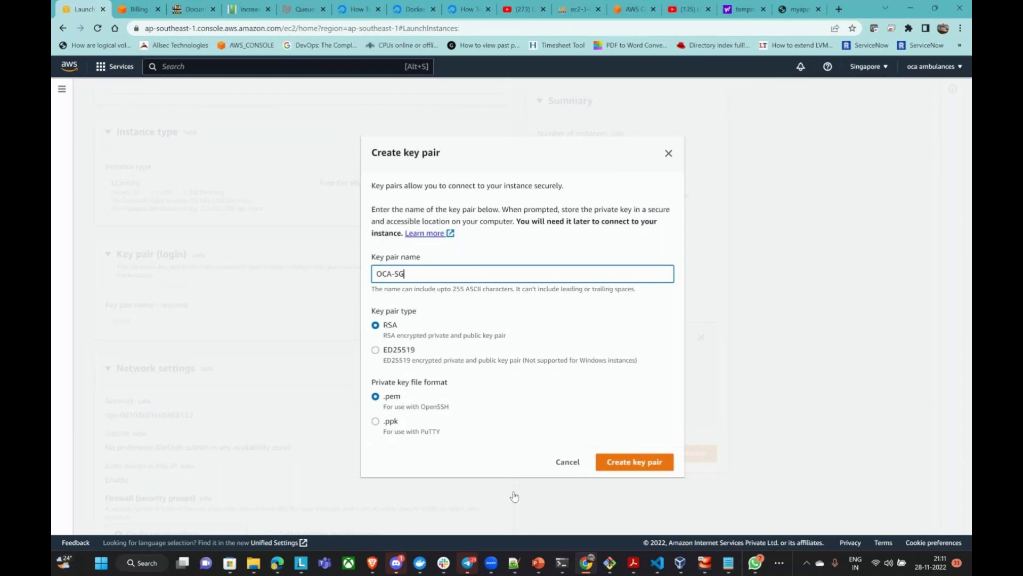
{"action": "left_click", "coordinate": [630, 466]}
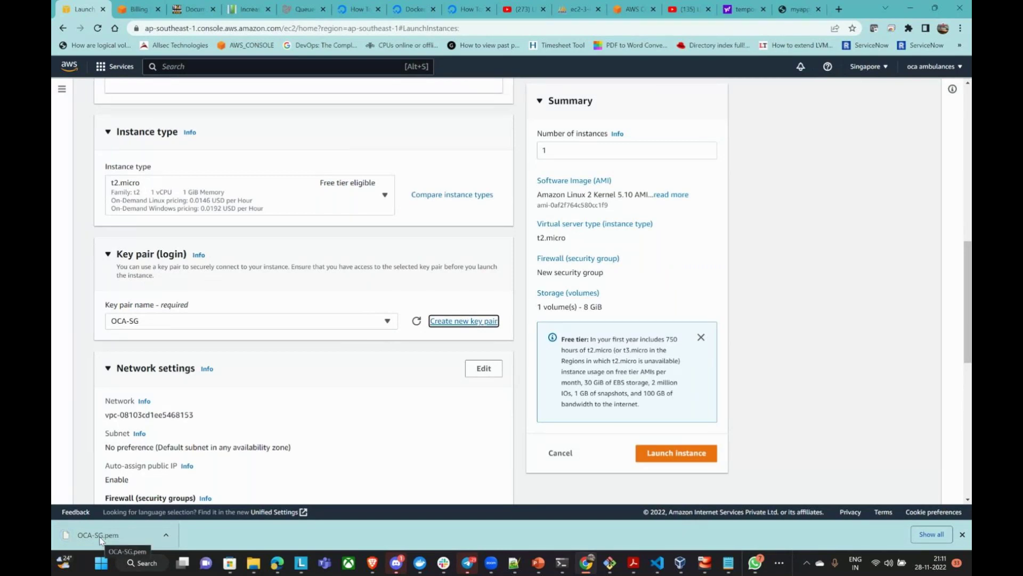
Edit the network settings to place the instance in My_VPC_1 with subnet my-subnet-01
{"action": "scroll", "coordinate": [259, 390], "scroll_direction": "down", "scroll_amount": 1}
{"action": "scroll", "coordinate": [259, 391], "scroll_direction": "down", "scroll_amount": 2}
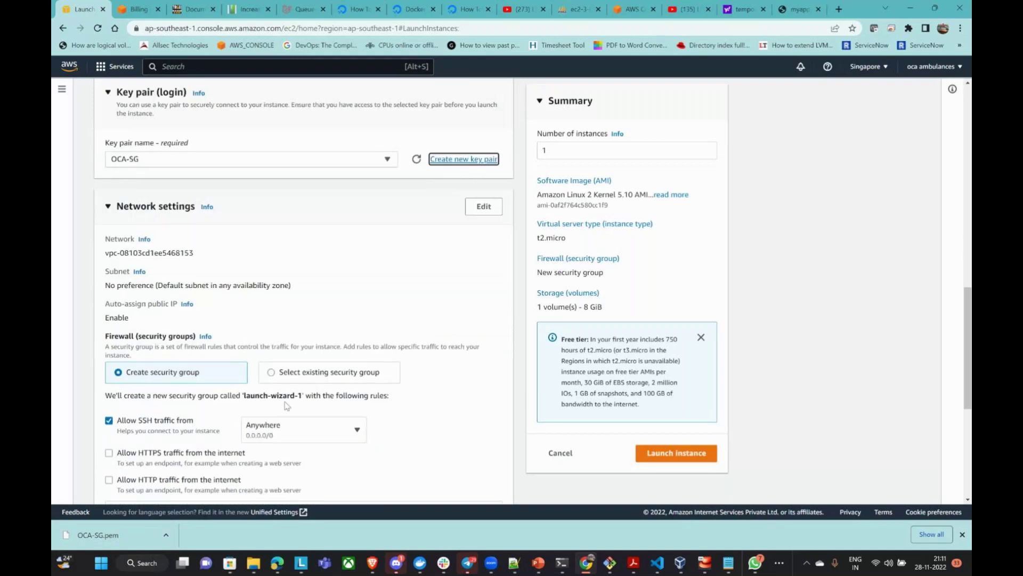
{"action": "left_click", "coordinate": [479, 207]}
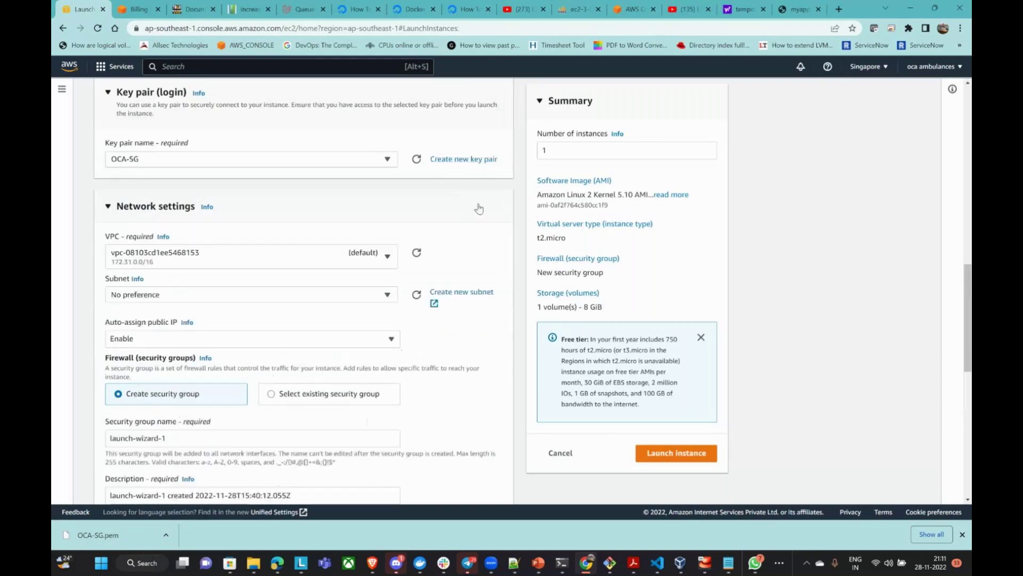
{"action": "left_click", "coordinate": [373, 260]}
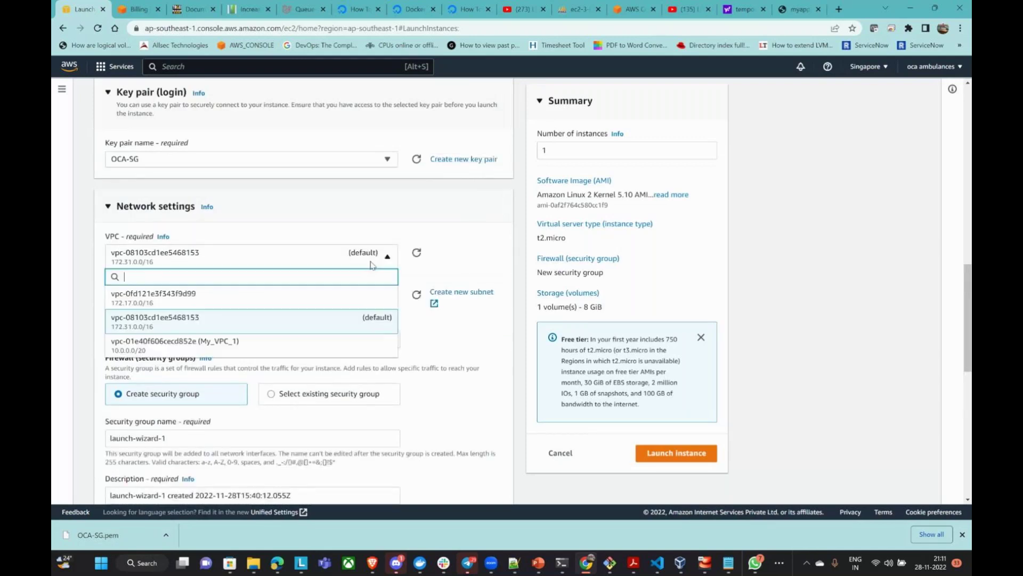
{"action": "left_click", "coordinate": [207, 347]}
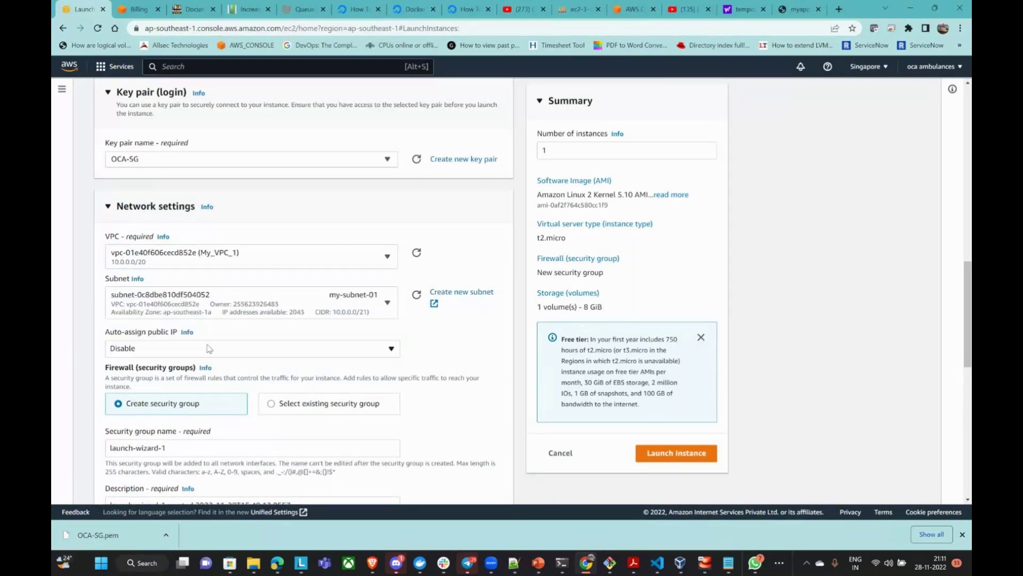
{"action": "left_click", "coordinate": [207, 302]}
{"action": "left_click", "coordinate": [450, 315]}
Enable auto-assignment of a public IP for the instance
{"action": "scroll", "coordinate": [454, 318], "scroll_direction": "down", "scroll_amount": 2}
{"action": "left_click", "coordinate": [255, 239]}
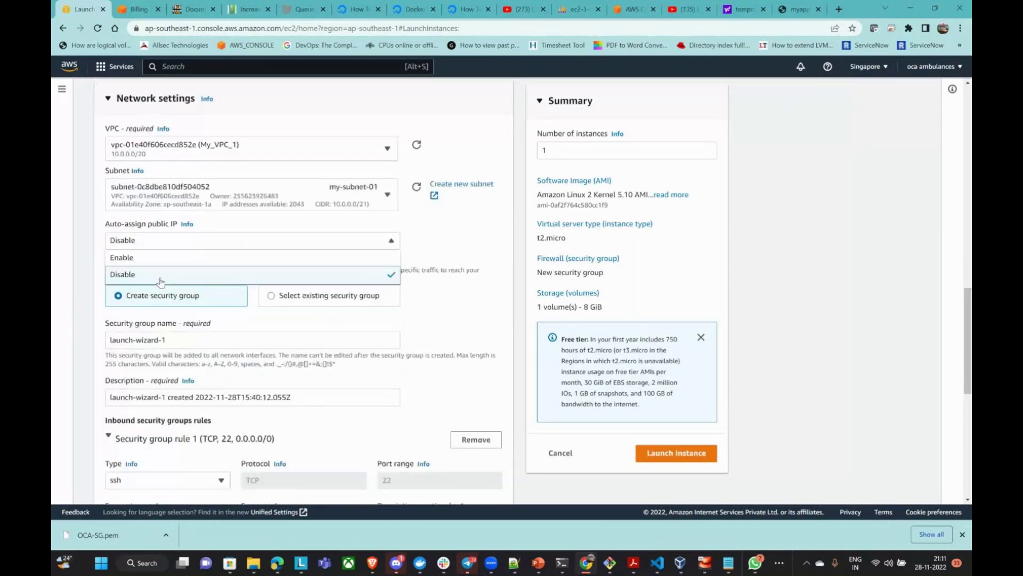
{"action": "left_click", "coordinate": [144, 273]}
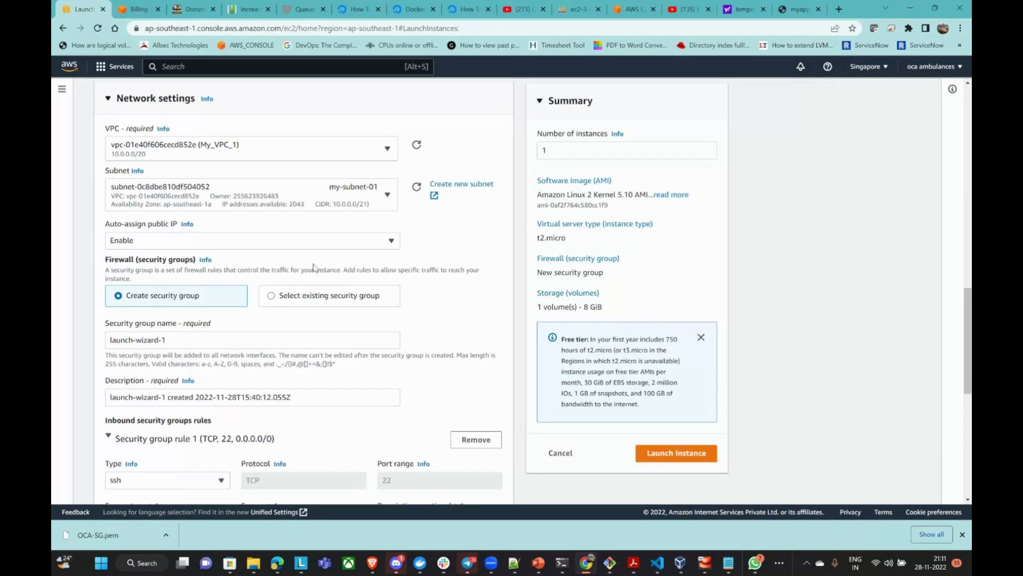
Name the new security group SG-SSH and use the same text as its description
{"action": "triple_click", "coordinate": [180, 343]}
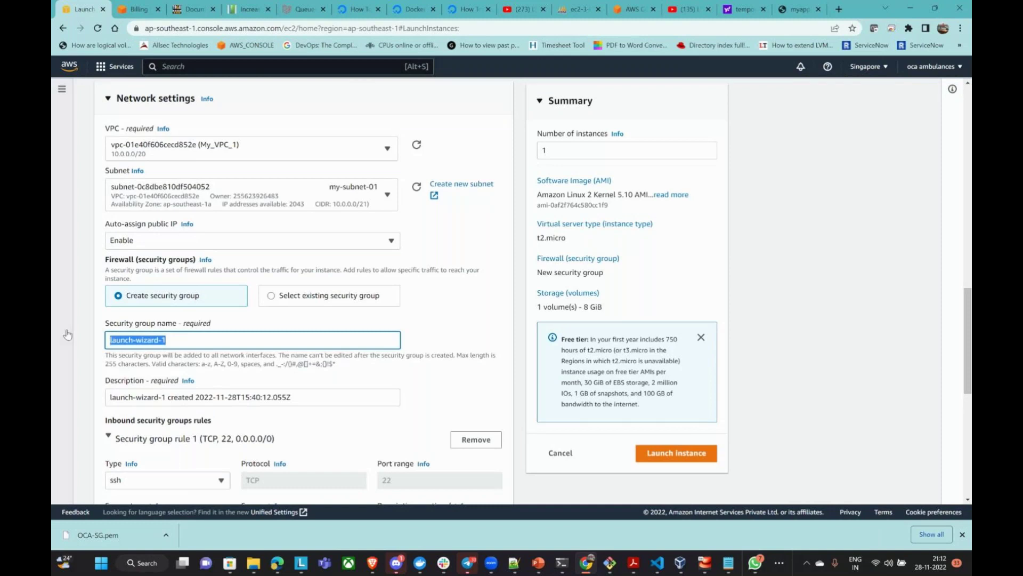
{"action": "type", "text": "SG-"}
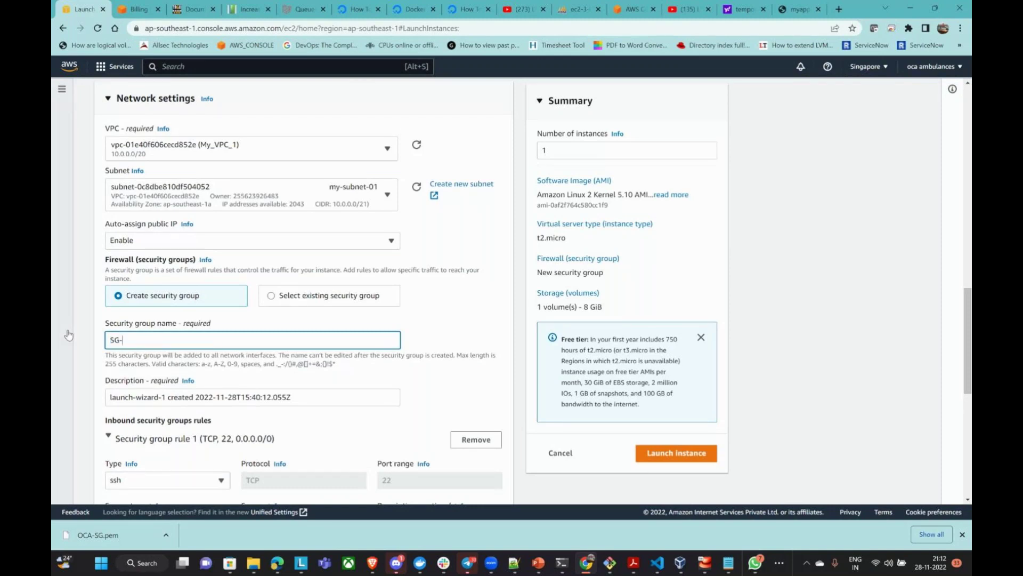
{"action": "type", "text": "SSH"}
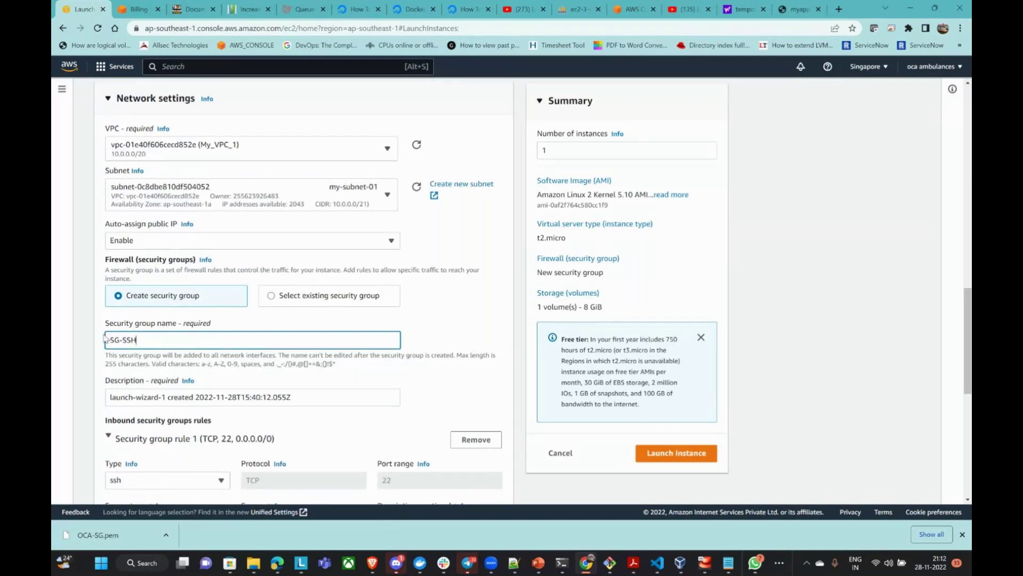
{"action": "key", "text": "shift+Left"}
{"action": "key", "text": "shift+Left"}
{"action": "key", "text": "shift+Home"}
{"action": "key", "text": "ctrl+c"}
{"action": "left_click", "coordinate": [323, 401]}
{"action": "key", "text": "ctrl+a"}
{"action": "key", "text": "ctrl+v"}
{"action": "scroll", "coordinate": [351, 419], "scroll_direction": "down", "scroll_amount": 2}
{"action": "left_click_drag", "start_coordinate": [124, 234], "coordinate": [151, 237]}
{"action": "left_click", "coordinate": [411, 245]}
Review the instance's name, machine image, instance type, key pair and network settings
{"action": "scroll", "coordinate": [453, 242], "scroll_direction": "up", "scroll_amount": 10}
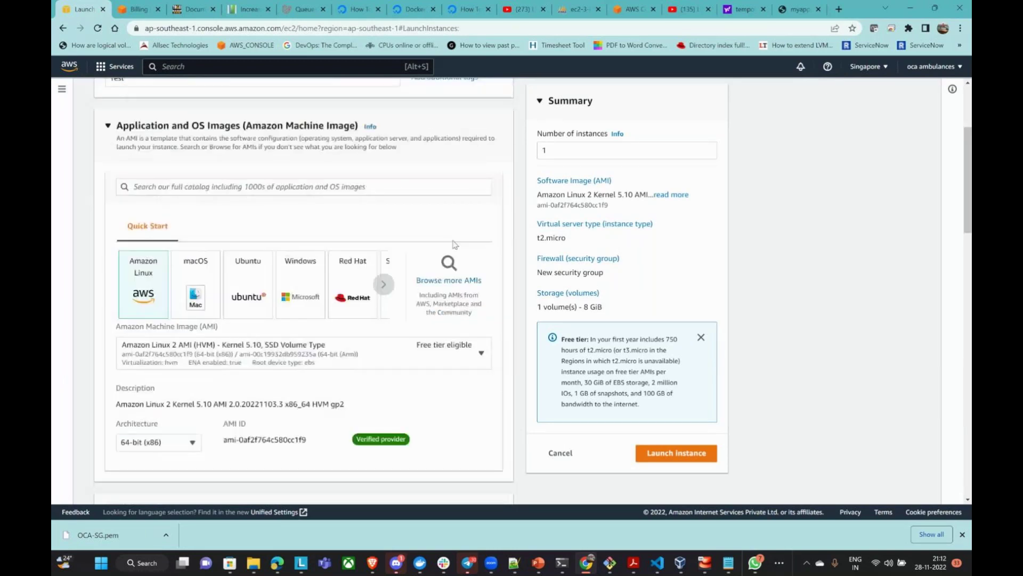
{"action": "scroll", "coordinate": [454, 244], "scroll_direction": "up", "scroll_amount": 3}
{"action": "scroll", "coordinate": [454, 244], "scroll_direction": "down", "scroll_amount": 2}
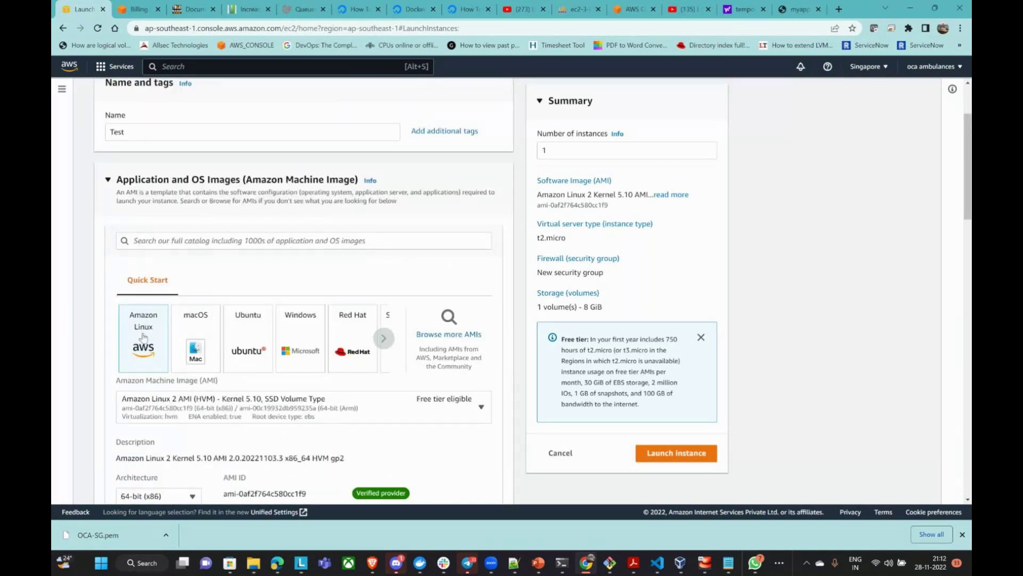
{"action": "scroll", "coordinate": [143, 336], "scroll_direction": "down", "scroll_amount": 3}
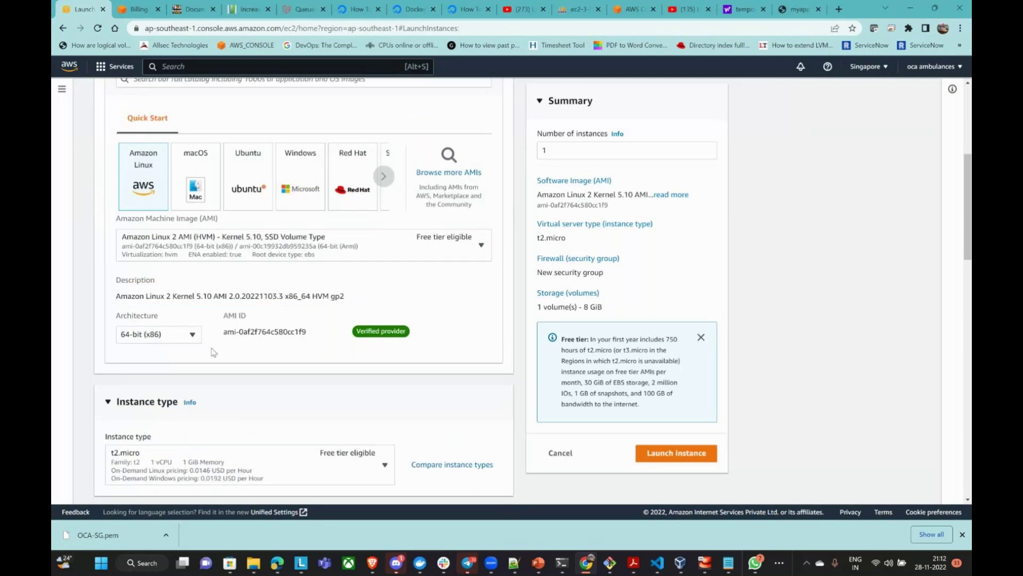
{"action": "scroll", "coordinate": [217, 349], "scroll_direction": "down", "scroll_amount": 7}
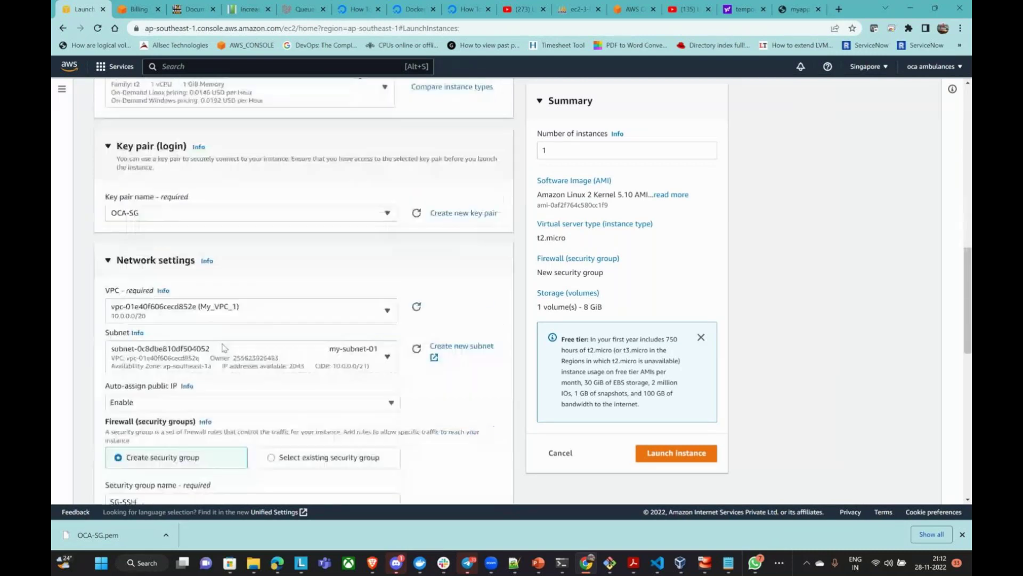
{"action": "scroll", "coordinate": [149, 416], "scroll_direction": "down", "scroll_amount": 2}
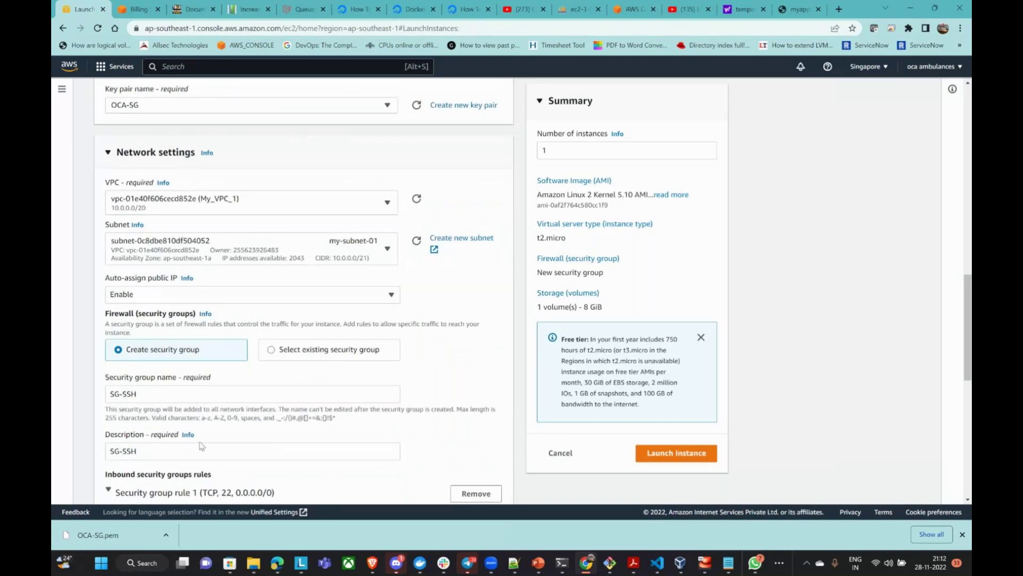
{"action": "scroll", "coordinate": [219, 439], "scroll_direction": "down", "scroll_amount": 2}
{"action": "scroll", "coordinate": [219, 439], "scroll_direction": "down", "scroll_amount": 2}
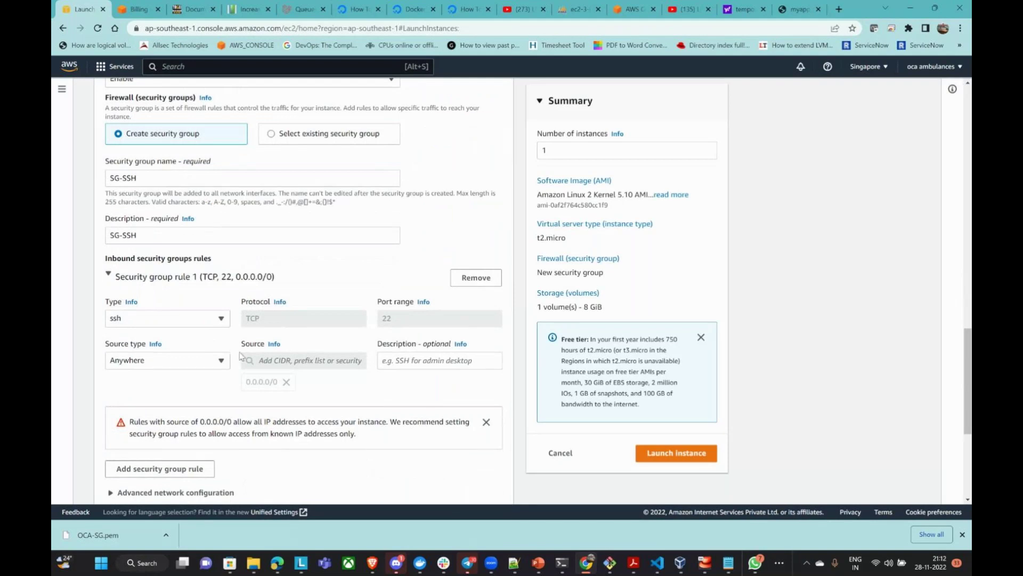
Check the SSH inbound rule and the storage configuration, and launch the instance
{"action": "left_click", "coordinate": [155, 327]}
{"action": "left_click", "coordinate": [158, 327]}
{"action": "double_click", "coordinate": [390, 323]}
{"action": "scroll", "coordinate": [428, 328], "scroll_direction": "down", "scroll_amount": 5}
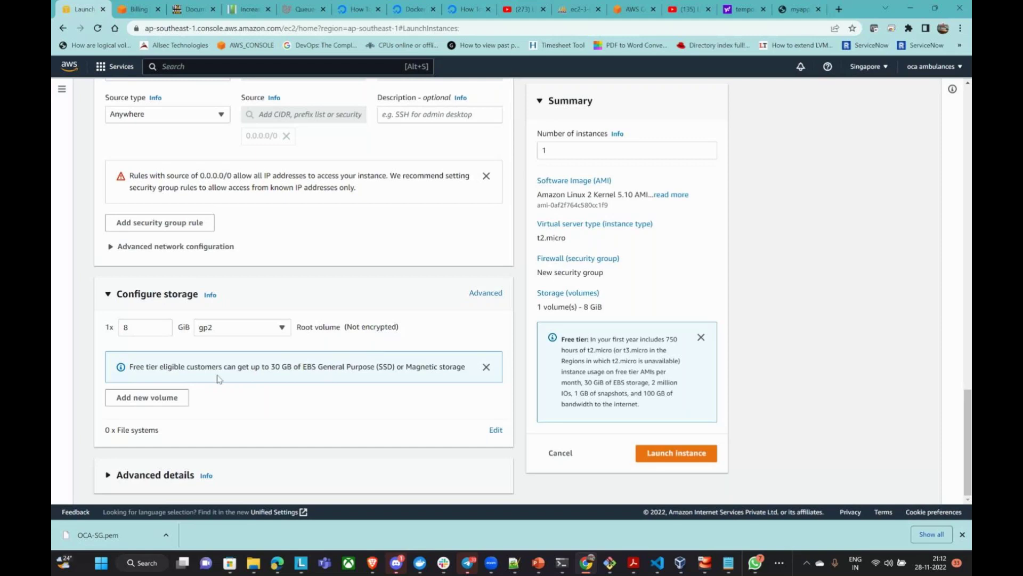
{"action": "scroll", "coordinate": [222, 373], "scroll_direction": "up", "scroll_amount": 3}
{"action": "left_click", "coordinate": [663, 455]}
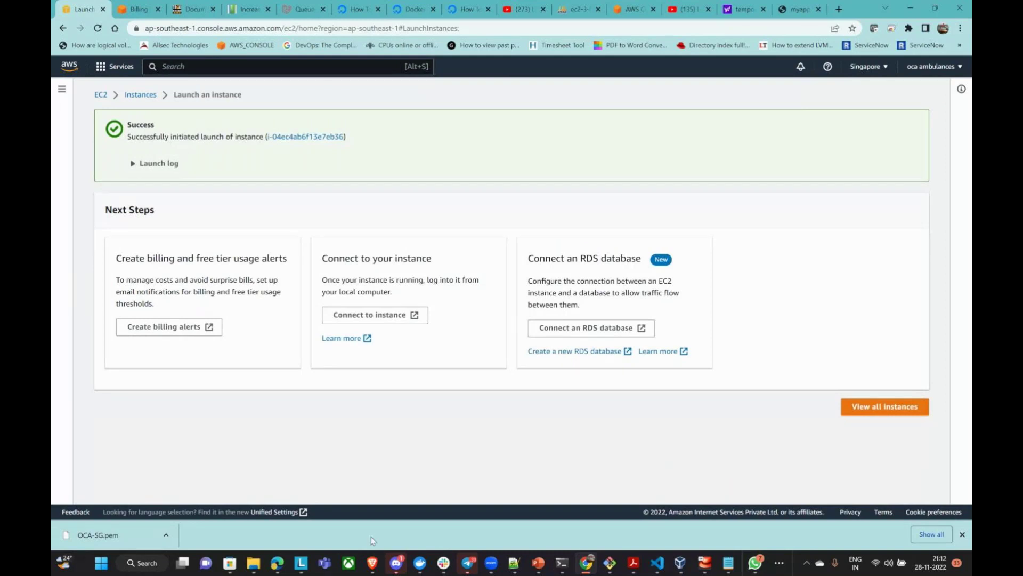
Switch to the diagrams.net VPC diagram and undo the removal of the server icon in Subnet 2 and the Linux icon in Subnet 1
{"action": "key", "text": "alt+Tab"}
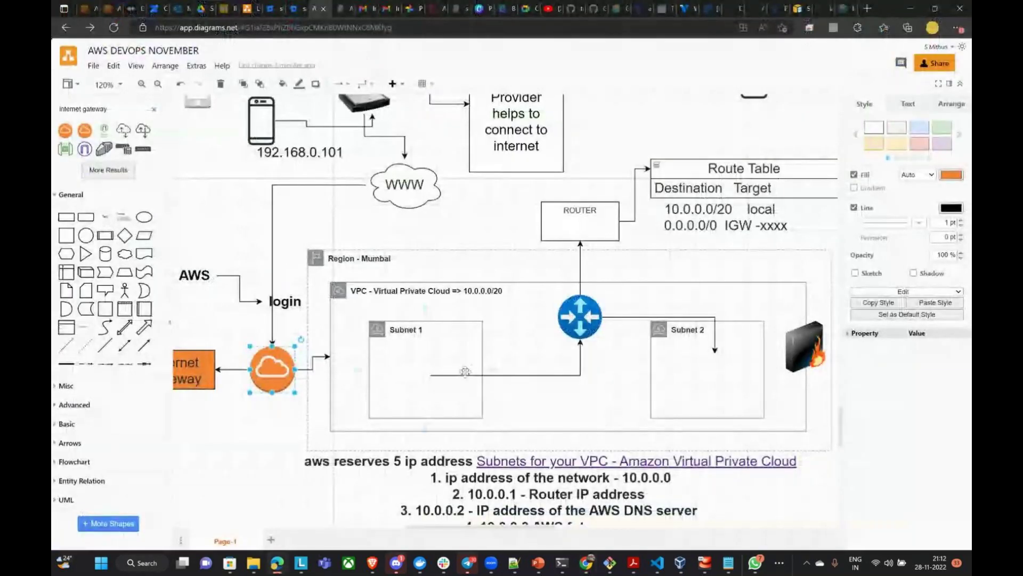
{"action": "key", "text": "ctrl+z"}
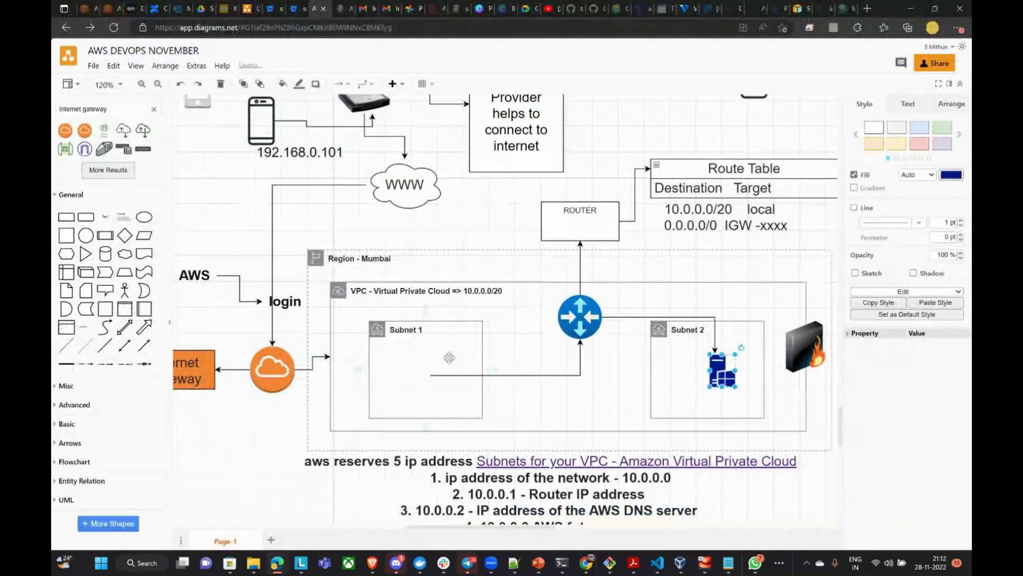
{"action": "key", "text": "ctrl+z"}
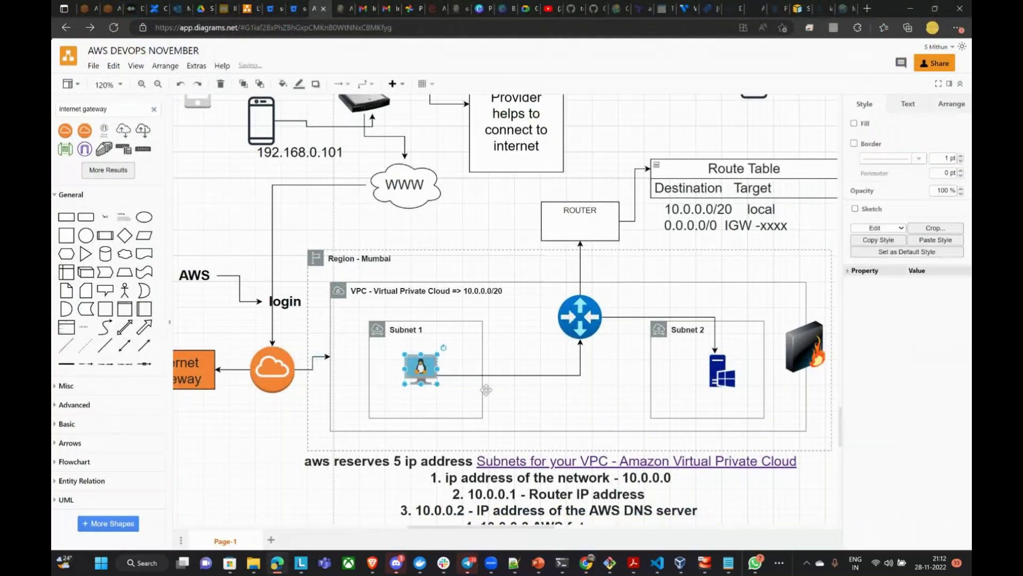